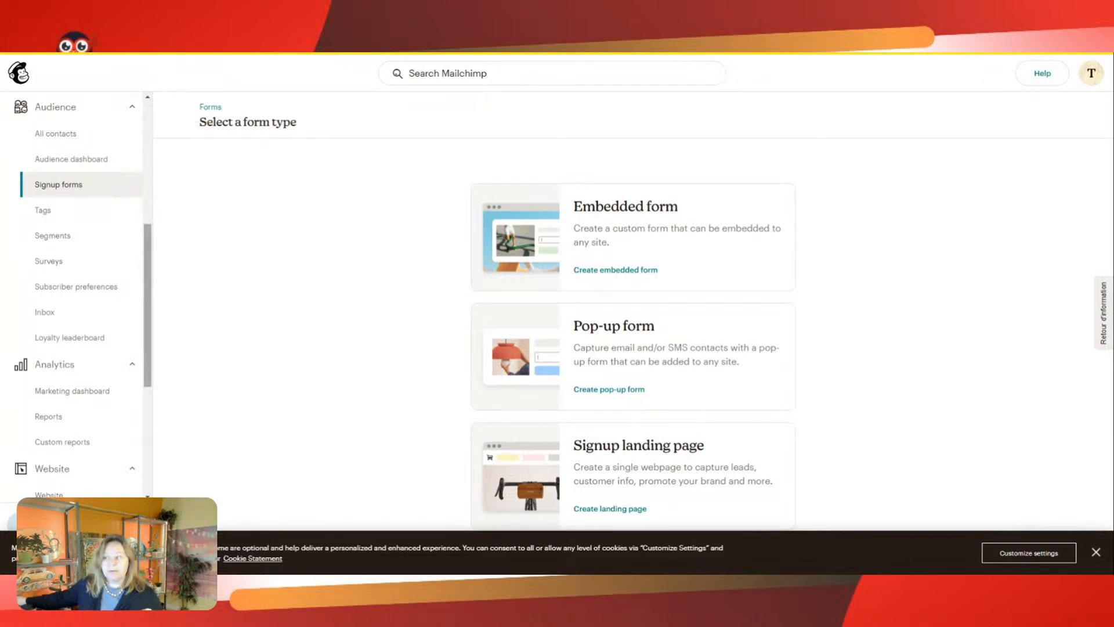
# Collapse the Campaigns, Automations and SMS sections of the navigation
pyautogui.scroll(5, 75, 262)
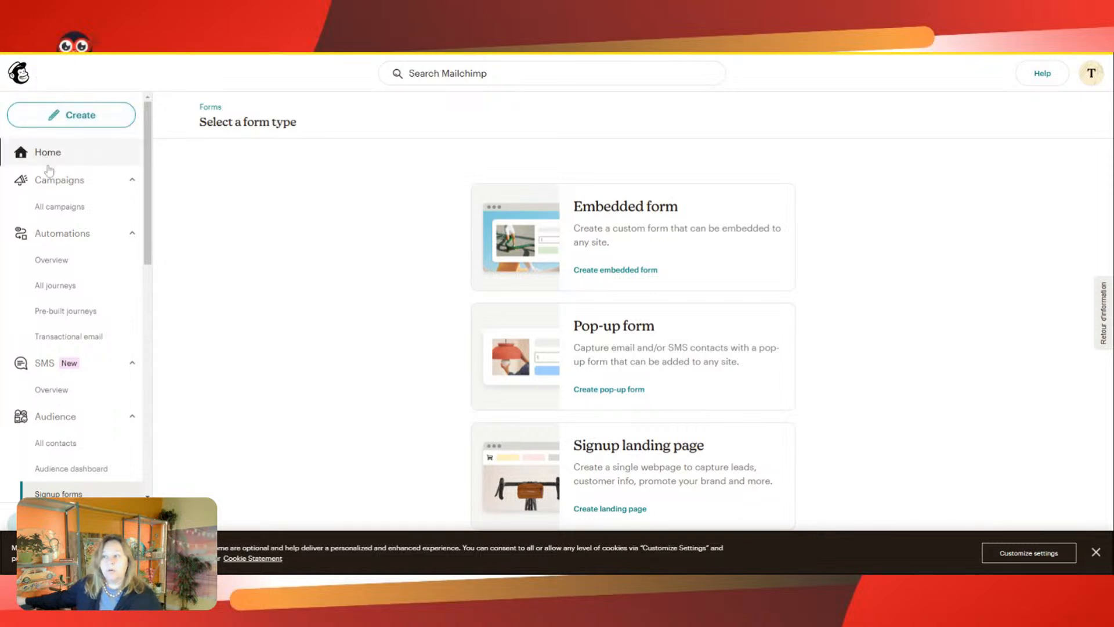
pyautogui.click(134, 183)
pyautogui.click(133, 209)
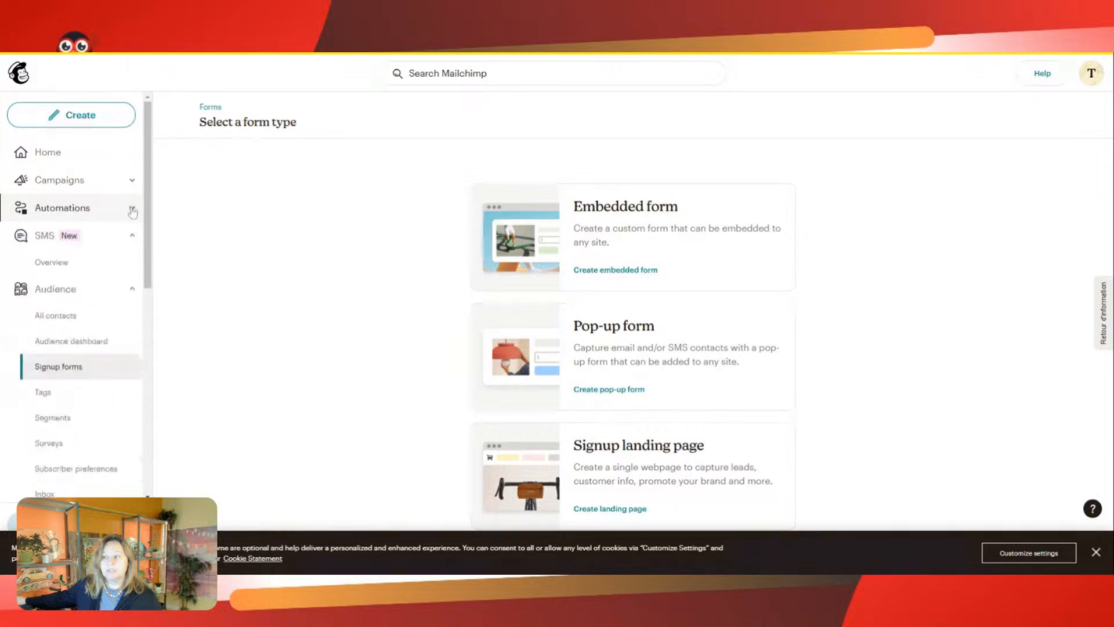
pyautogui.click(132, 242)
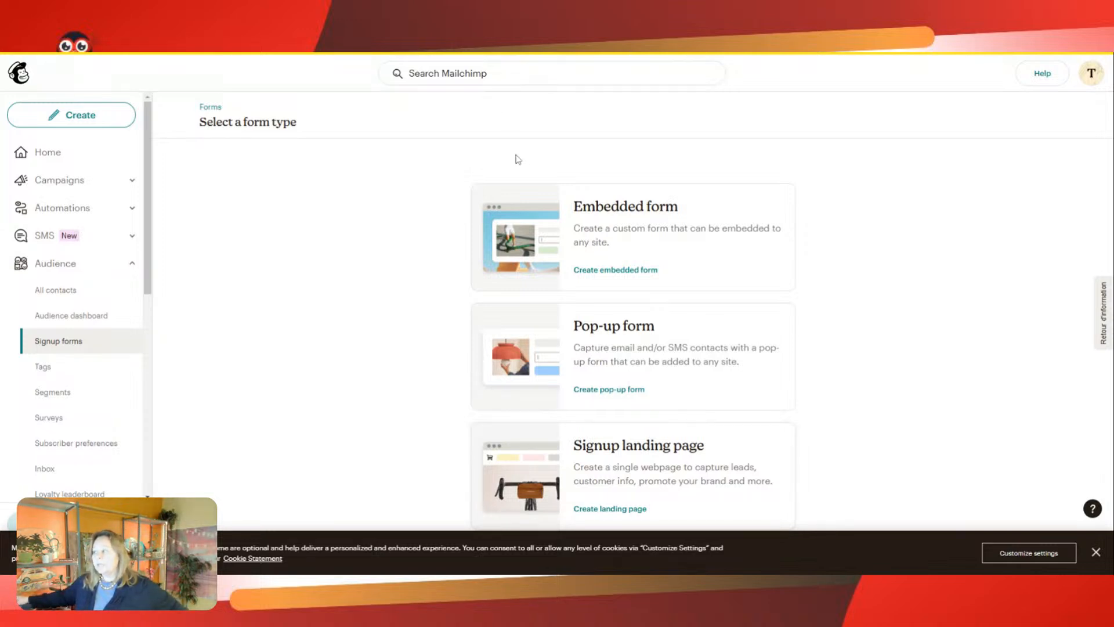
# Create an embedded signup form named "Training test" for the Social Ninja audience, open its builder and dismiss the language notice
pyautogui.click(590, 225)
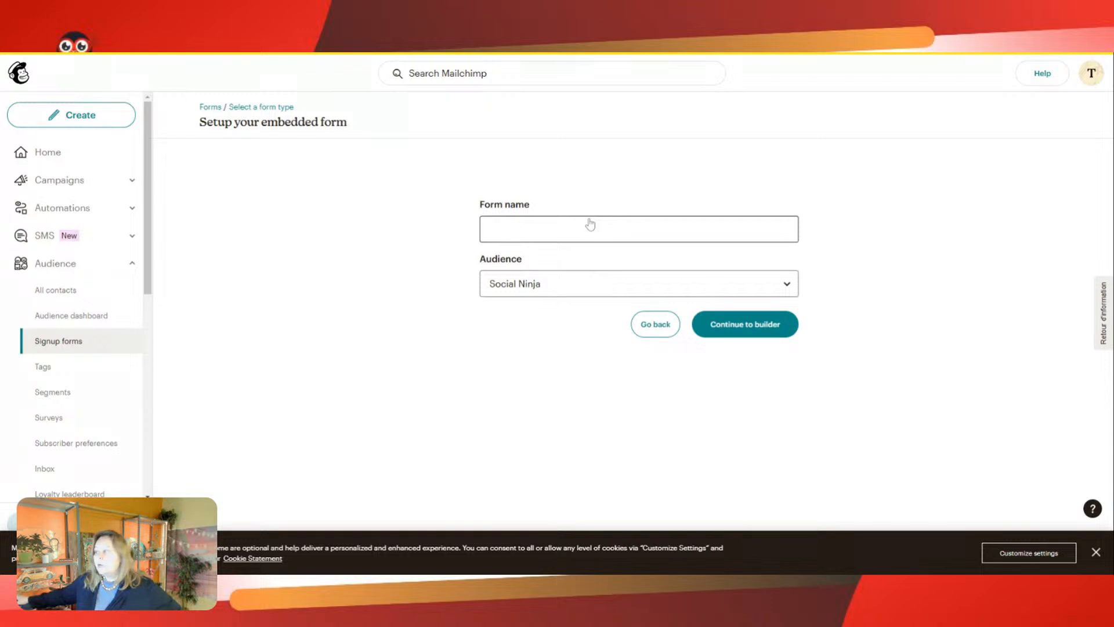
pyautogui.click(590, 225)
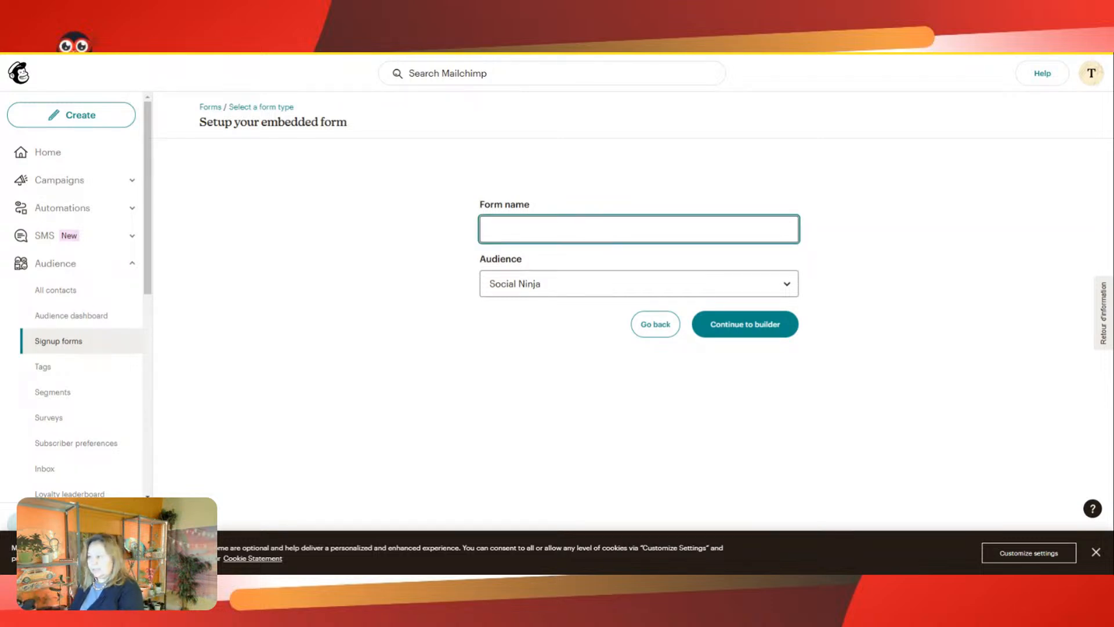
pyautogui.write('Train')
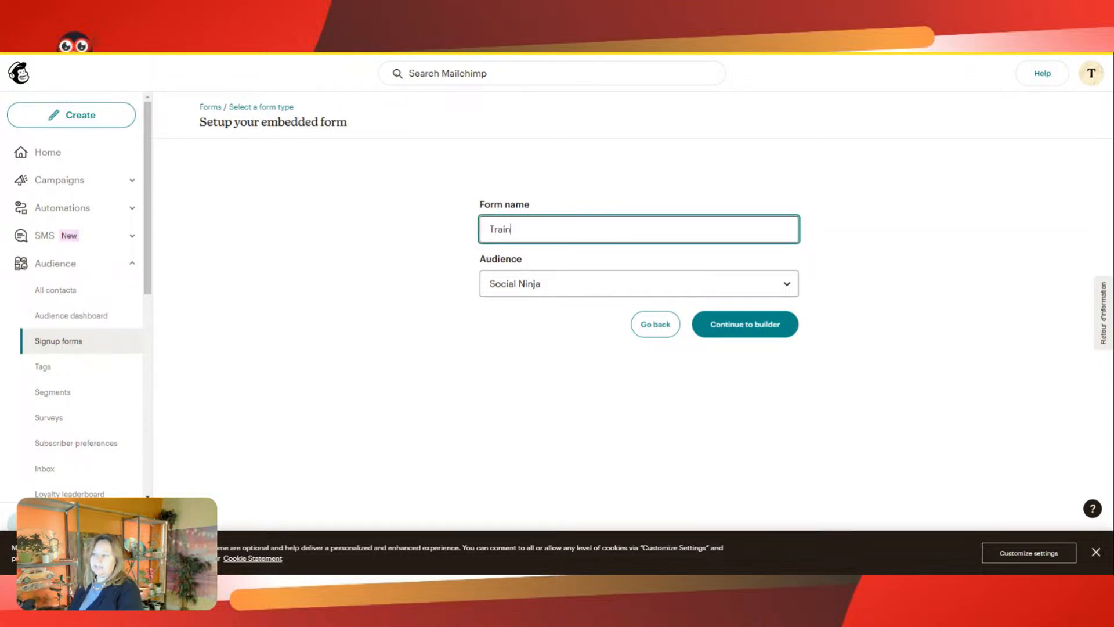
pyautogui.write('ing test')
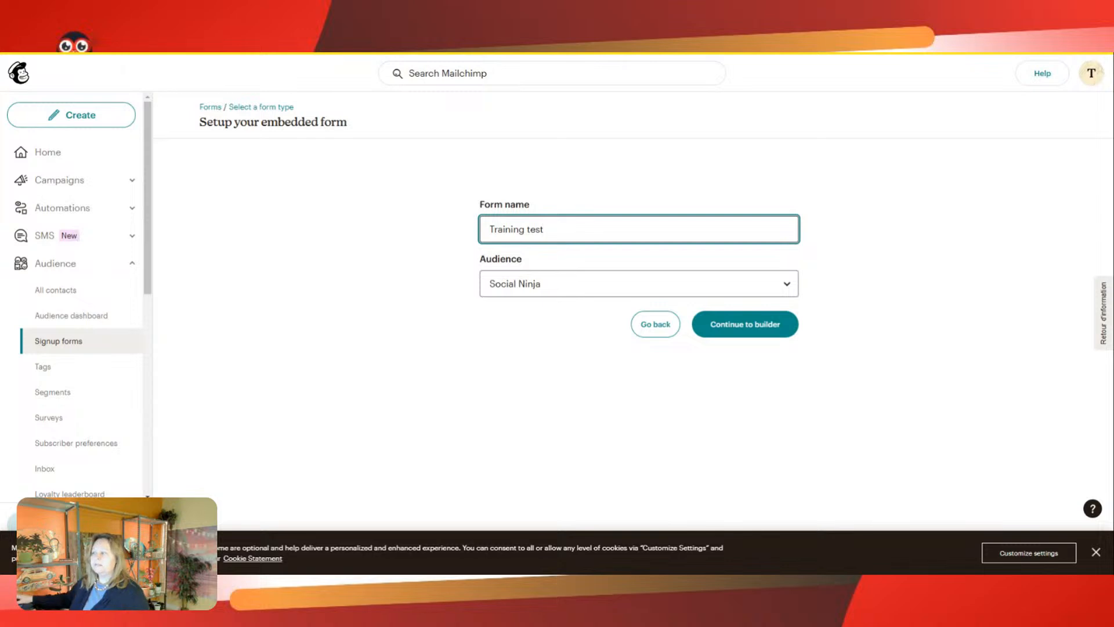
pyautogui.click(731, 336)
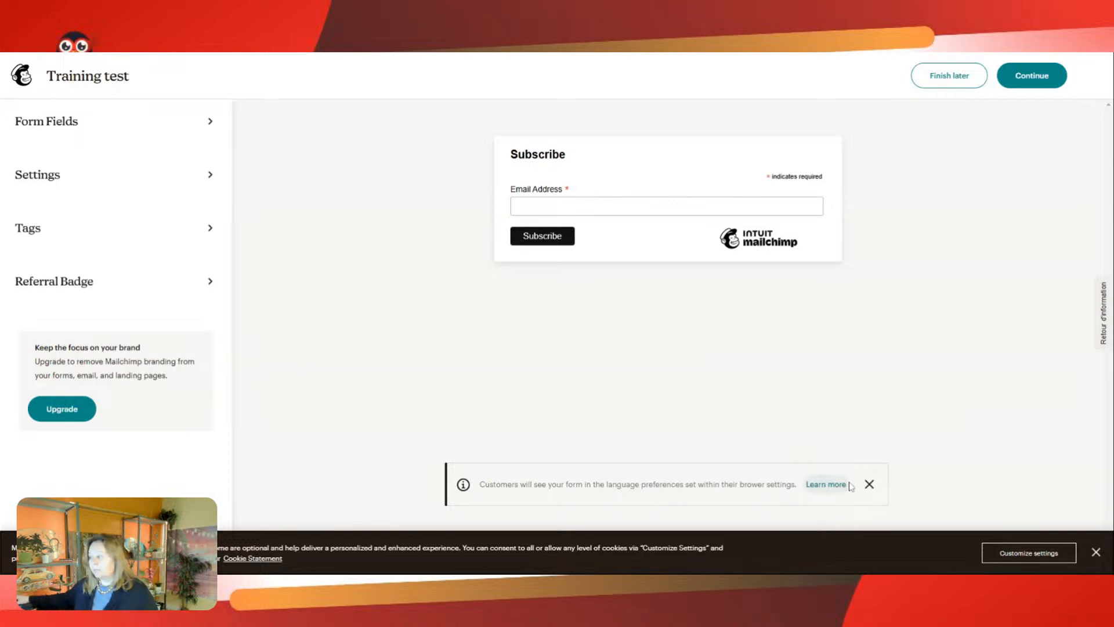
pyautogui.click(869, 485)
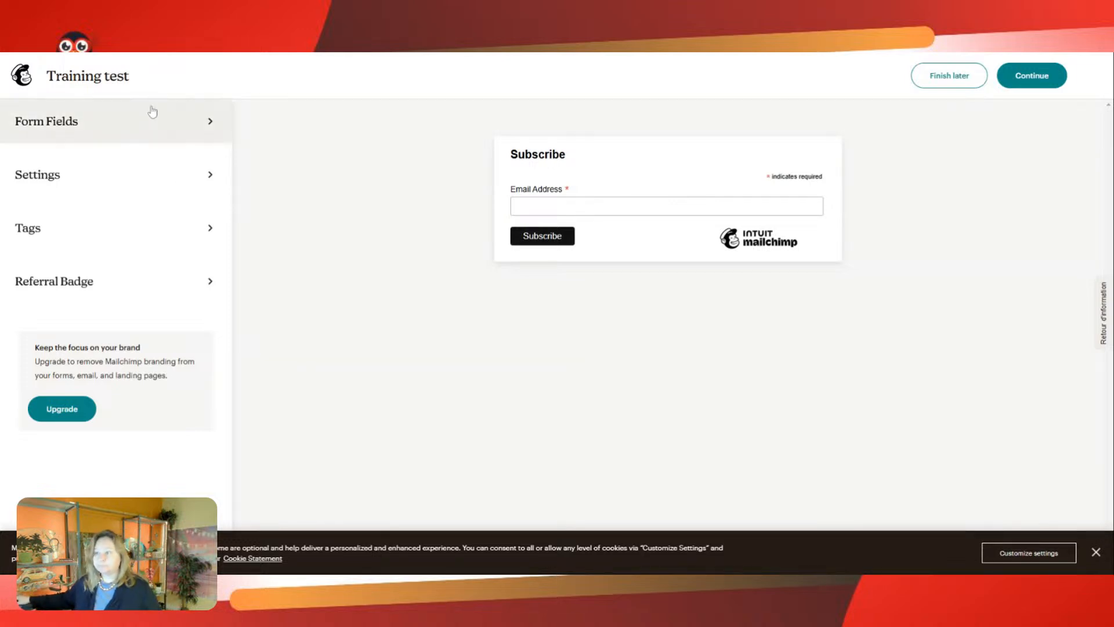
# Enable the First name, Last name, Address, Phone Number and Birthday fields on the signup form
pyautogui.click(151, 110)
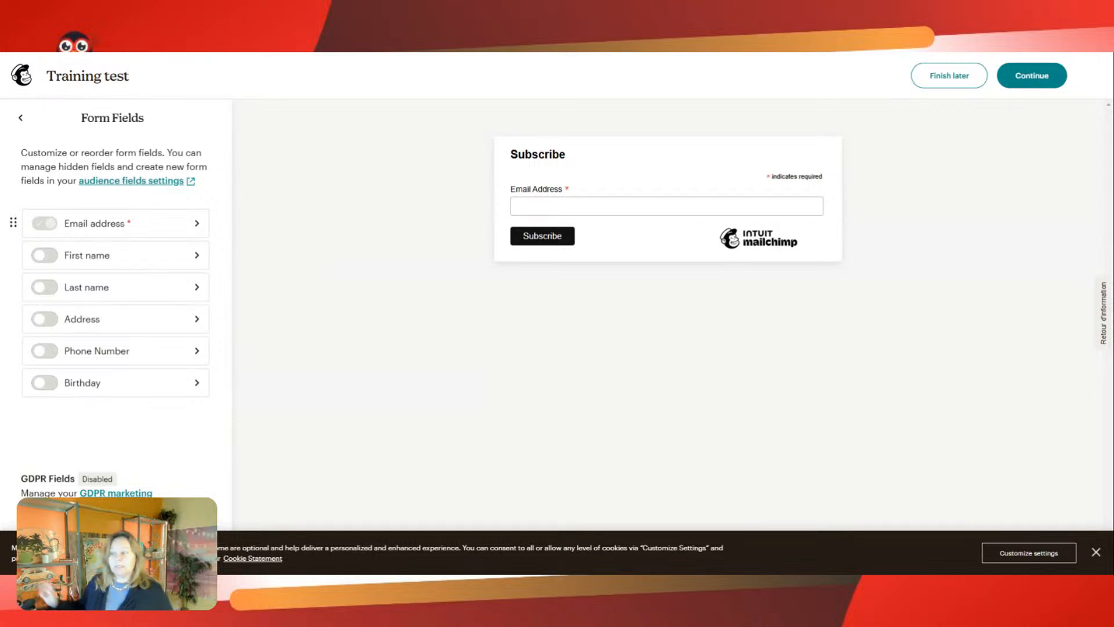
pyautogui.click(116, 255)
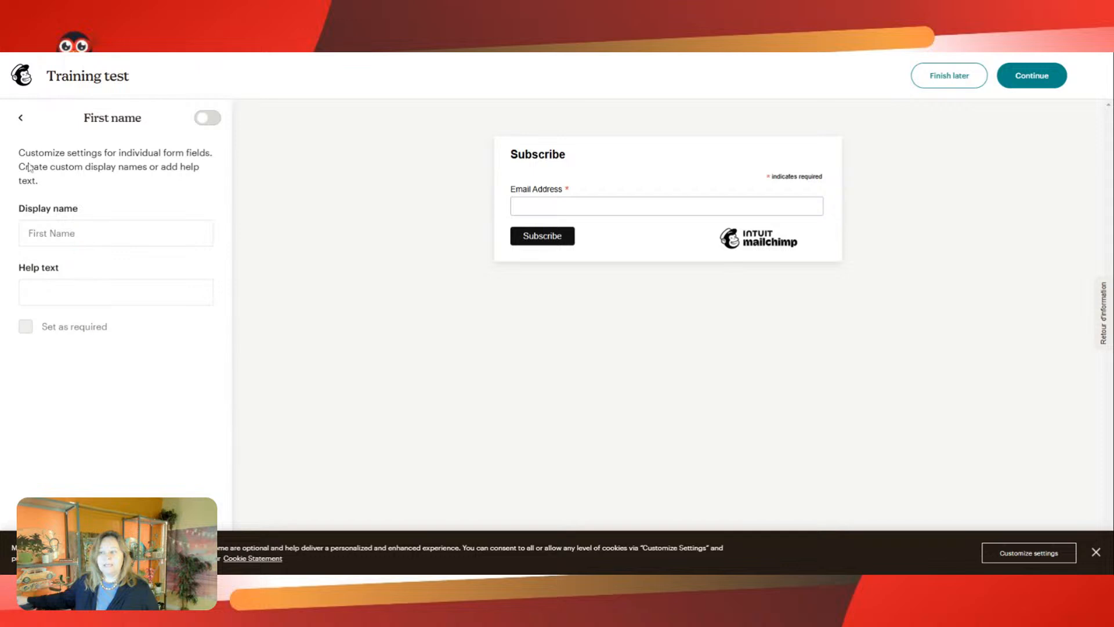
pyautogui.click(20, 117)
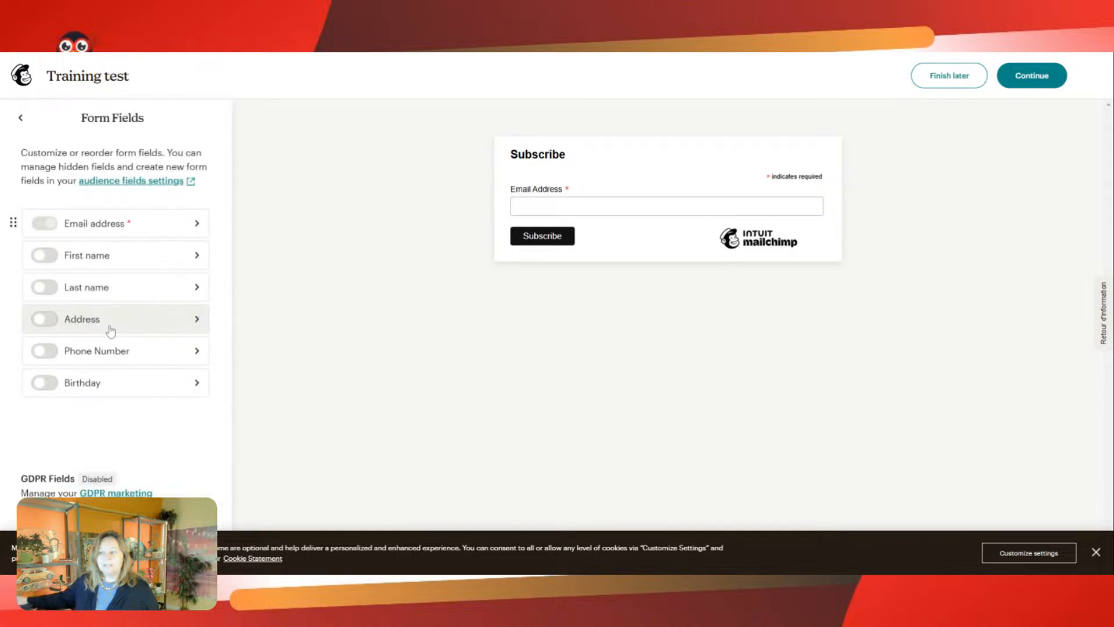
pyautogui.click(49, 254)
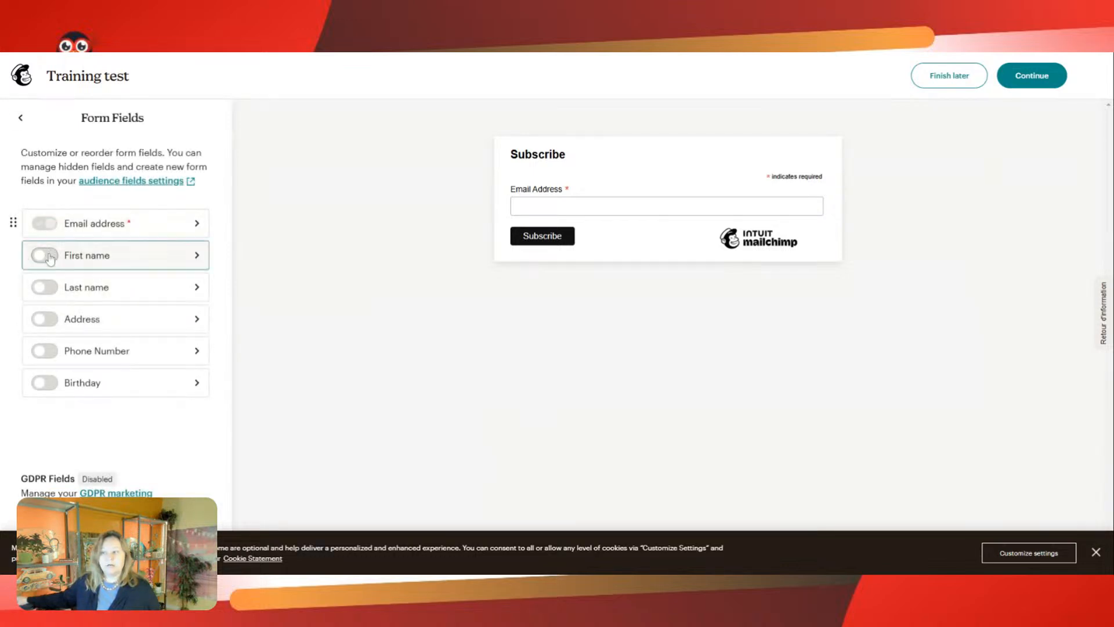
pyautogui.click(53, 287)
pyautogui.click(52, 320)
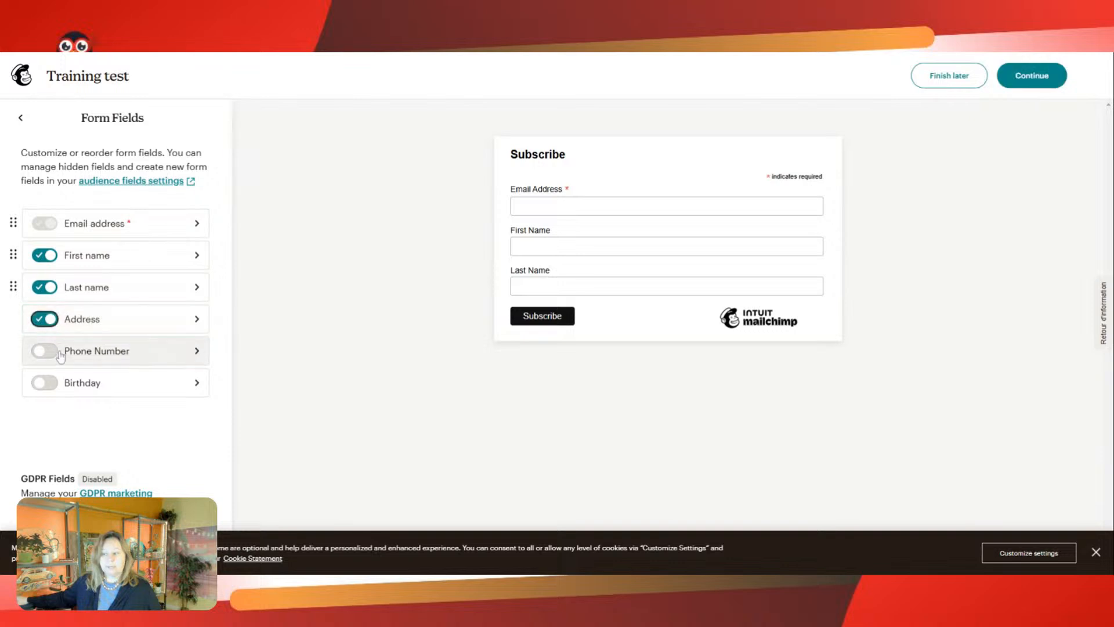
pyautogui.click(47, 351)
pyautogui.click(51, 383)
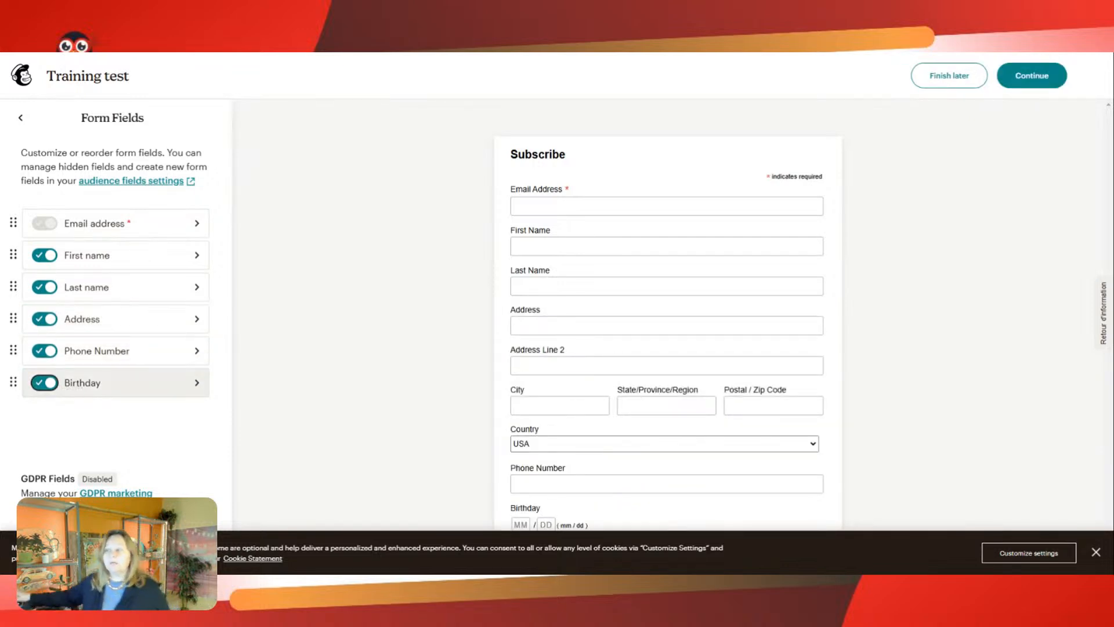
# Turn off the form's Phone Number, Address and Birthday fields
pyautogui.click(50, 348)
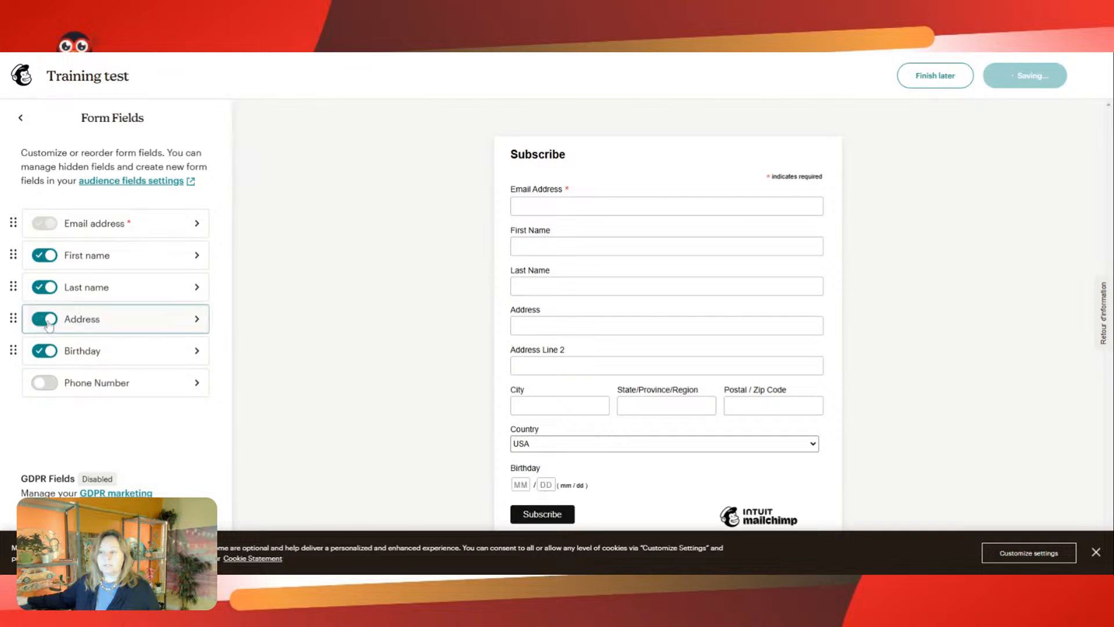
pyautogui.click(47, 320)
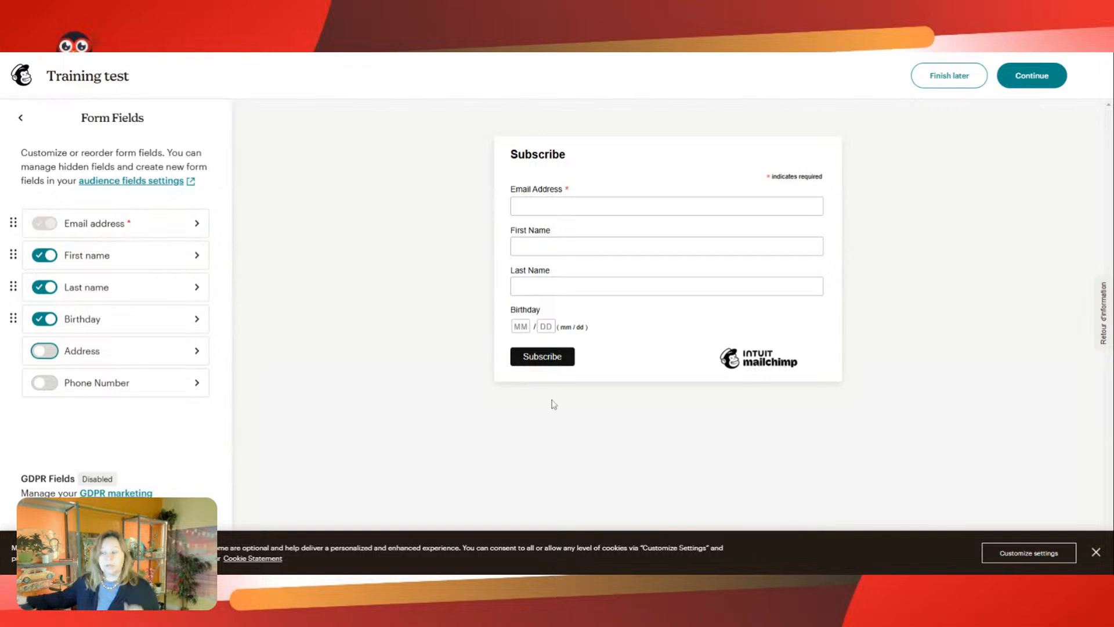
pyautogui.click(44, 322)
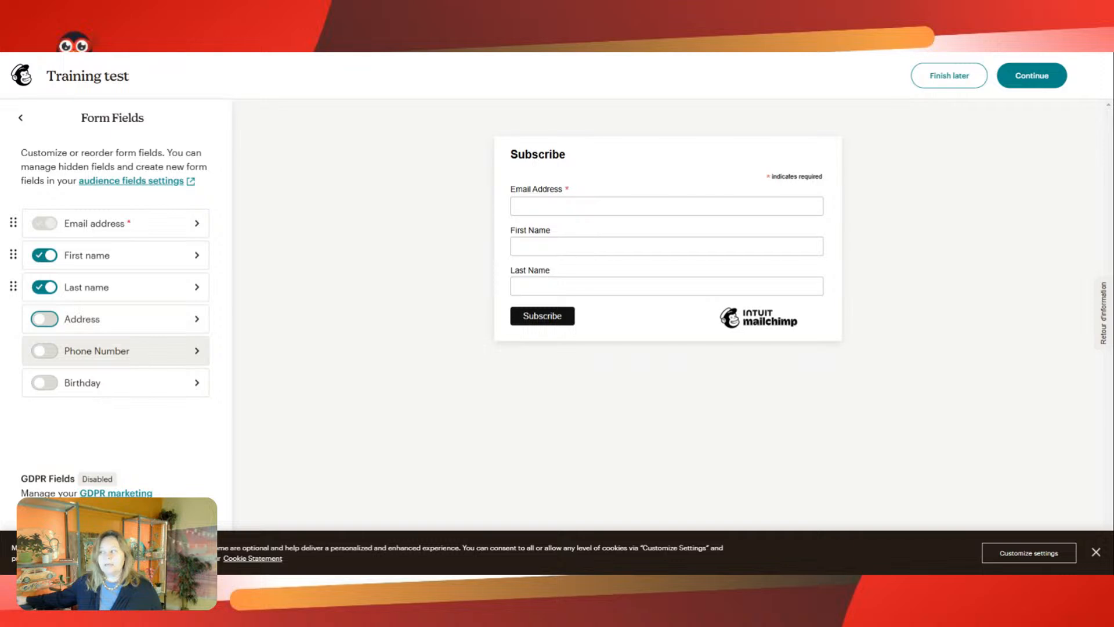
# Try adding the Phone Number field back, and turn off both the Last name and Phone Number fields
pyautogui.click(53, 356)
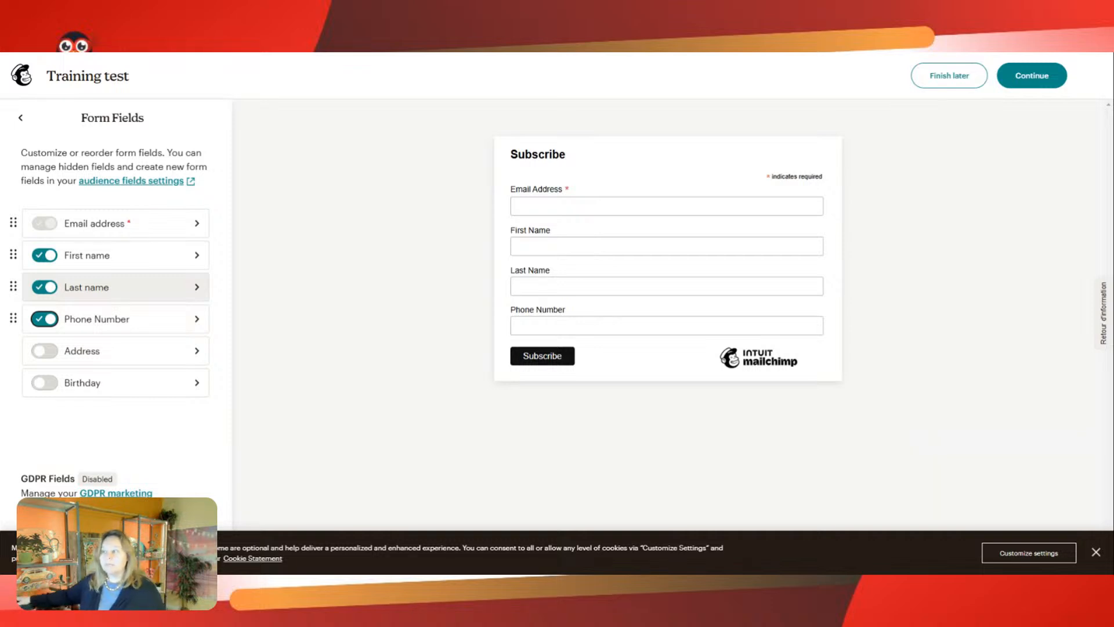
pyautogui.click(47, 287)
pyautogui.click(45, 287)
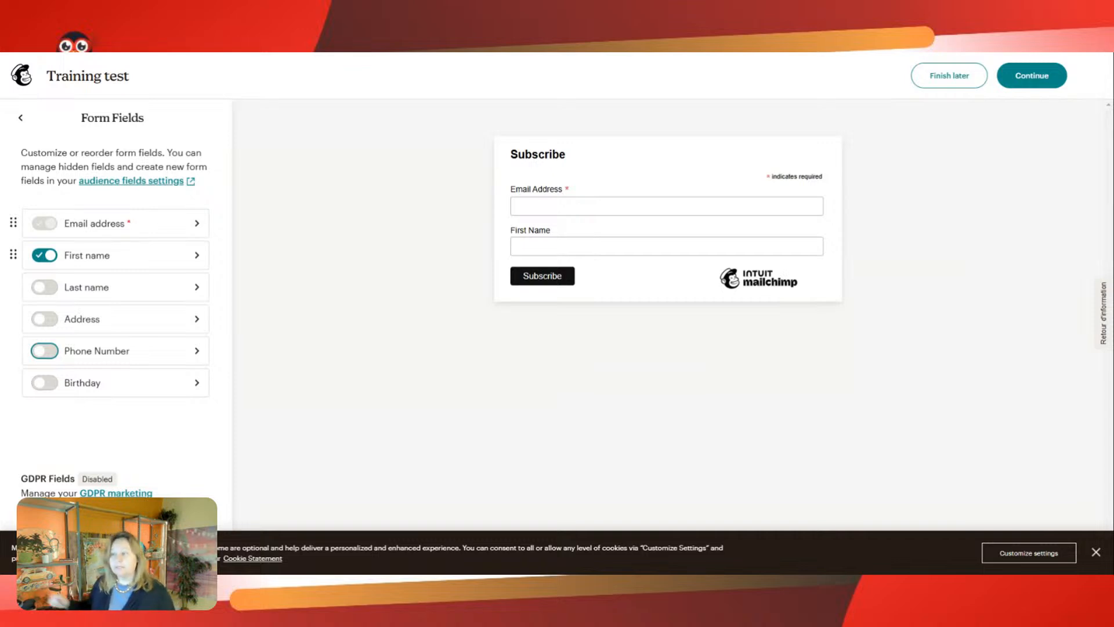
# Give the First name field the help text "What's your name?" and set the field as required
pyautogui.click(198, 254)
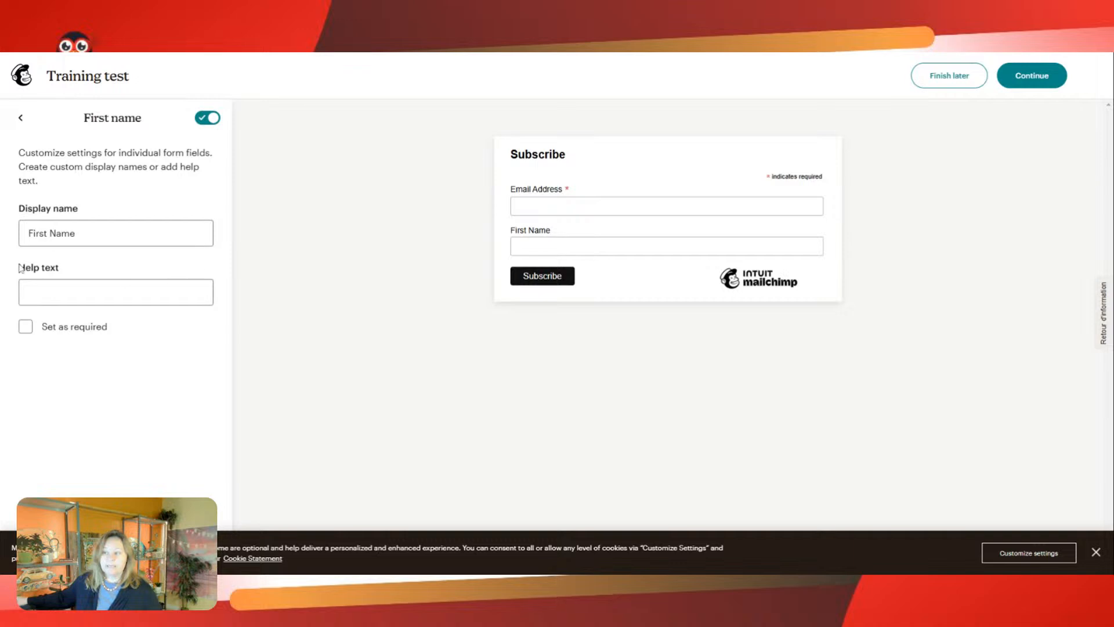
pyautogui.click(27, 285)
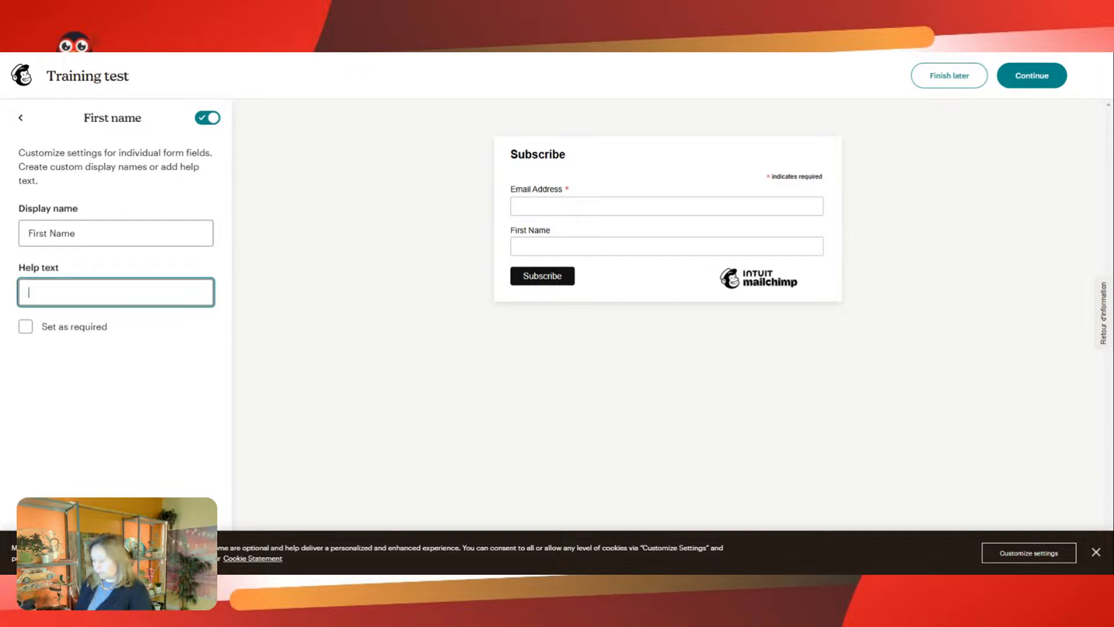
pyautogui.write("What's")
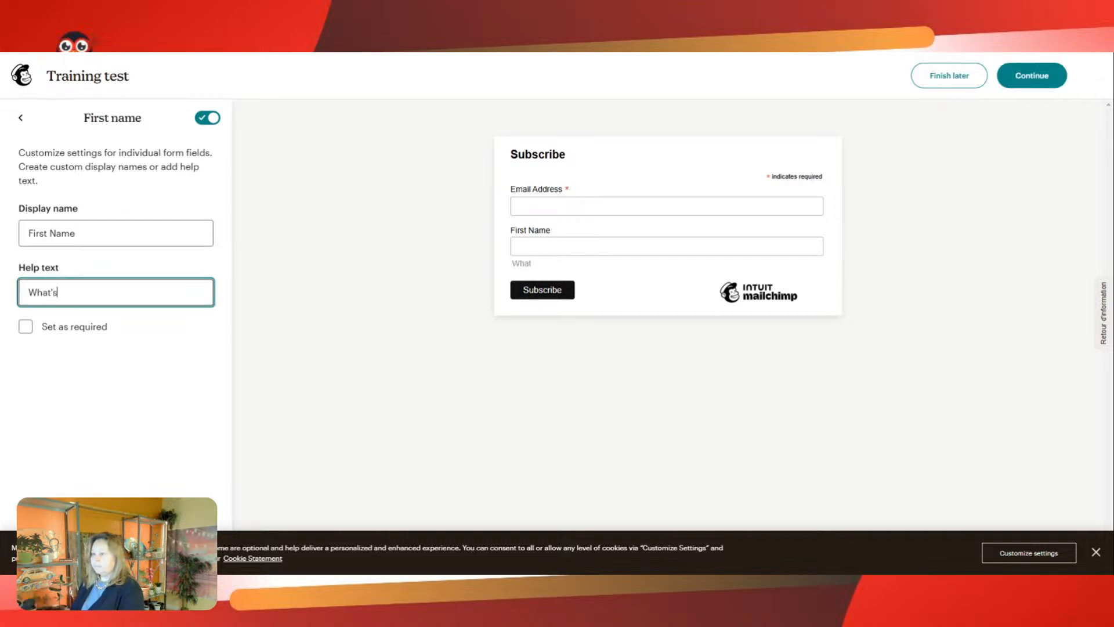
pyautogui.write(' your name?')
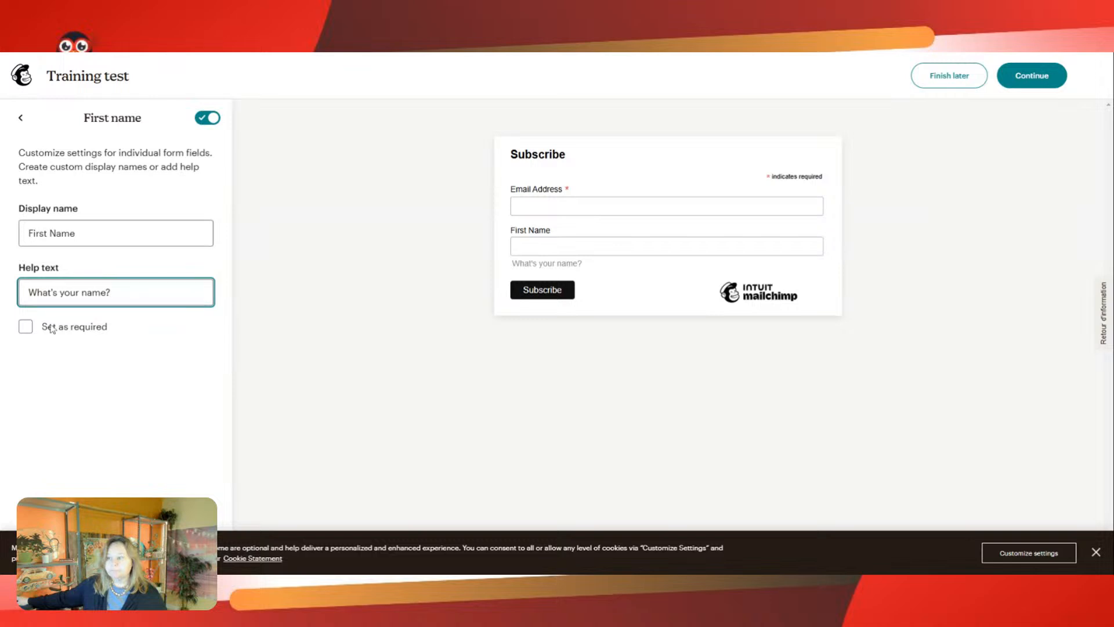
pyautogui.click(26, 328)
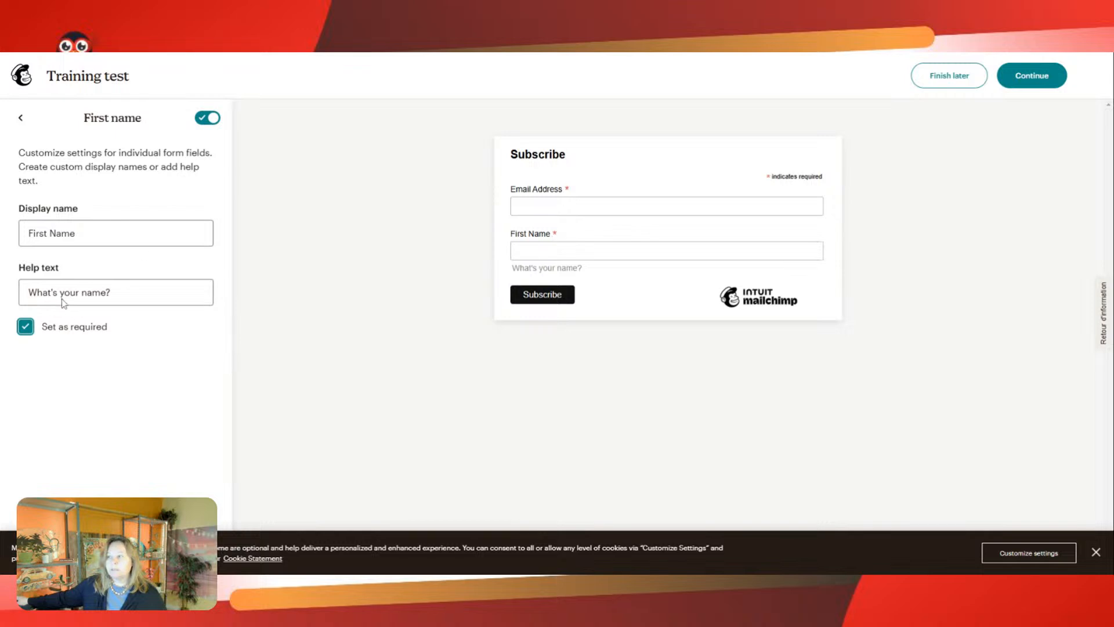
pyautogui.click(21, 118)
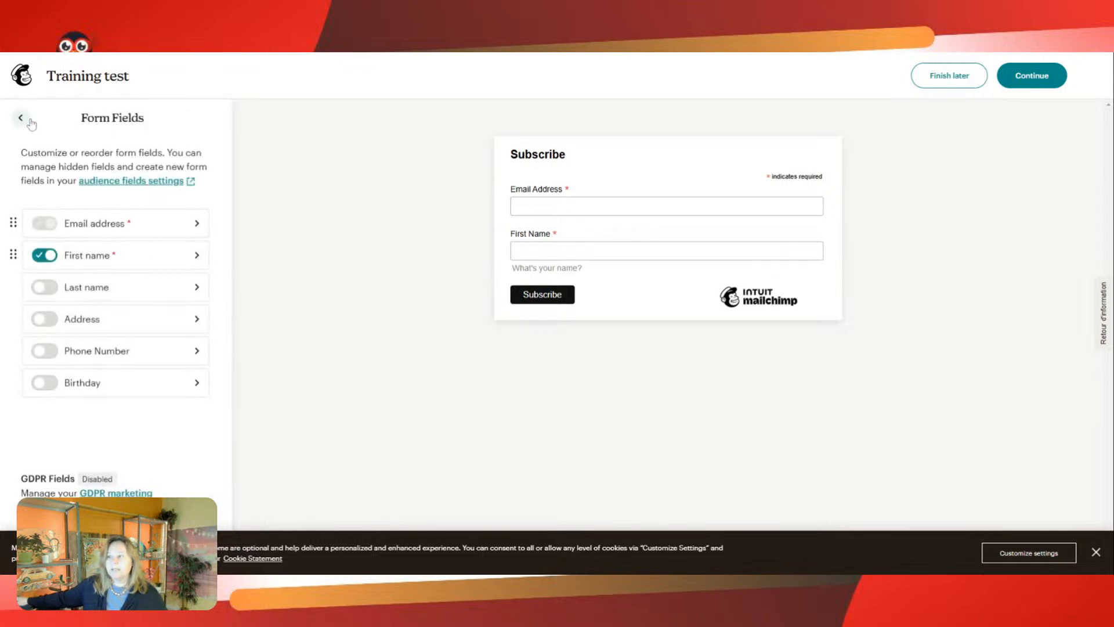
# Change the form title to "Sign up now!" in the form's settings
pyautogui.click(30, 122)
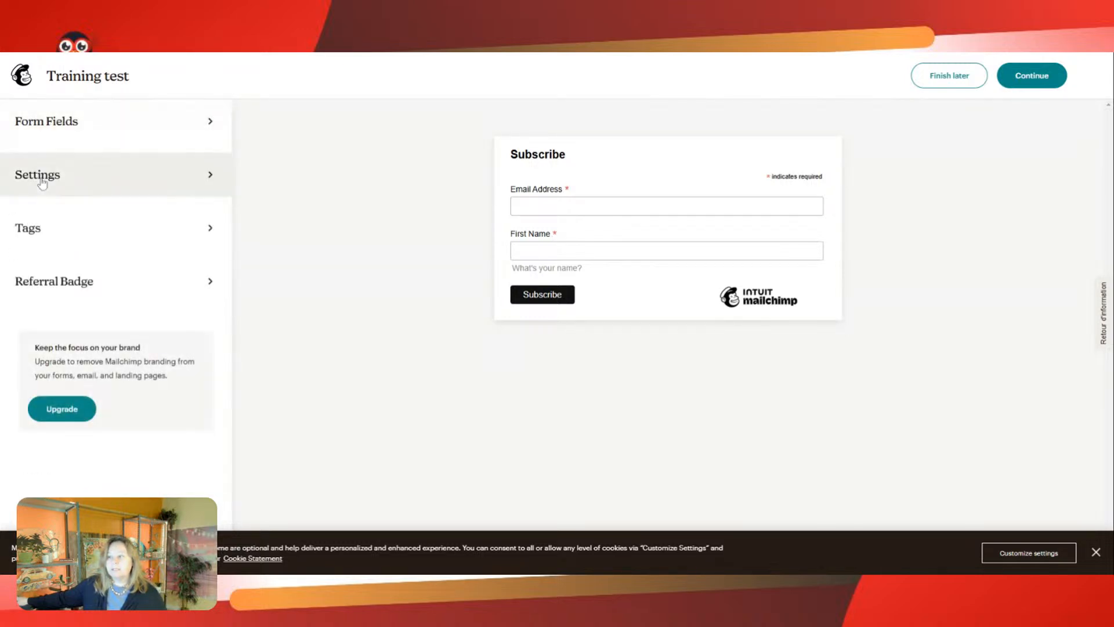
pyautogui.click(39, 176)
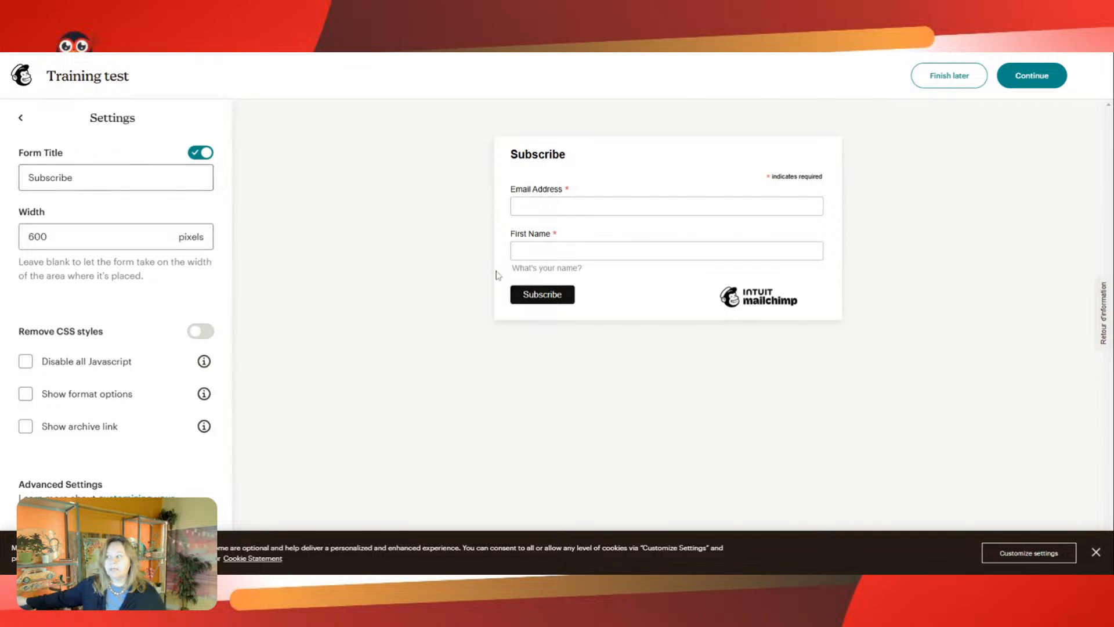
pyautogui.moveTo(84, 179); pyautogui.dragTo(17, 180)
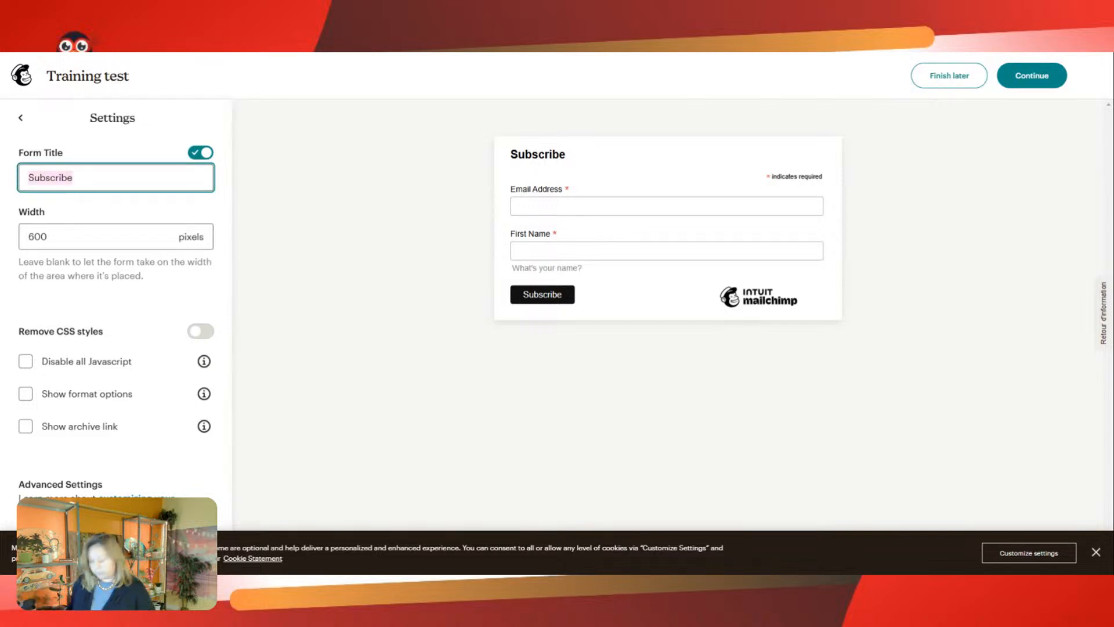
pyautogui.write('Sign u')
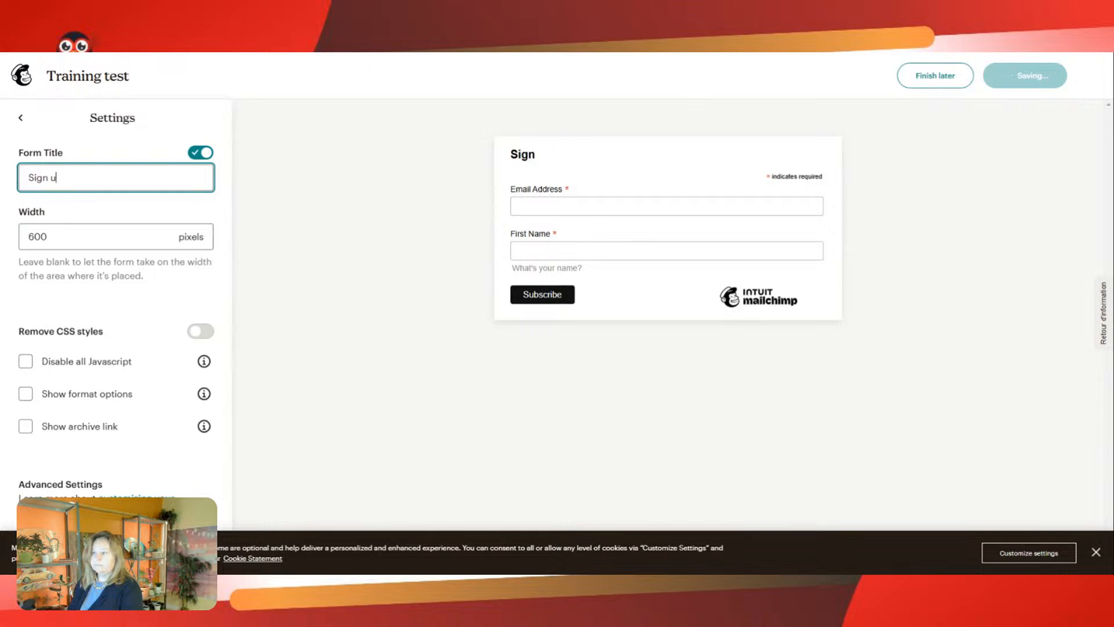
pyautogui.write('p now!')
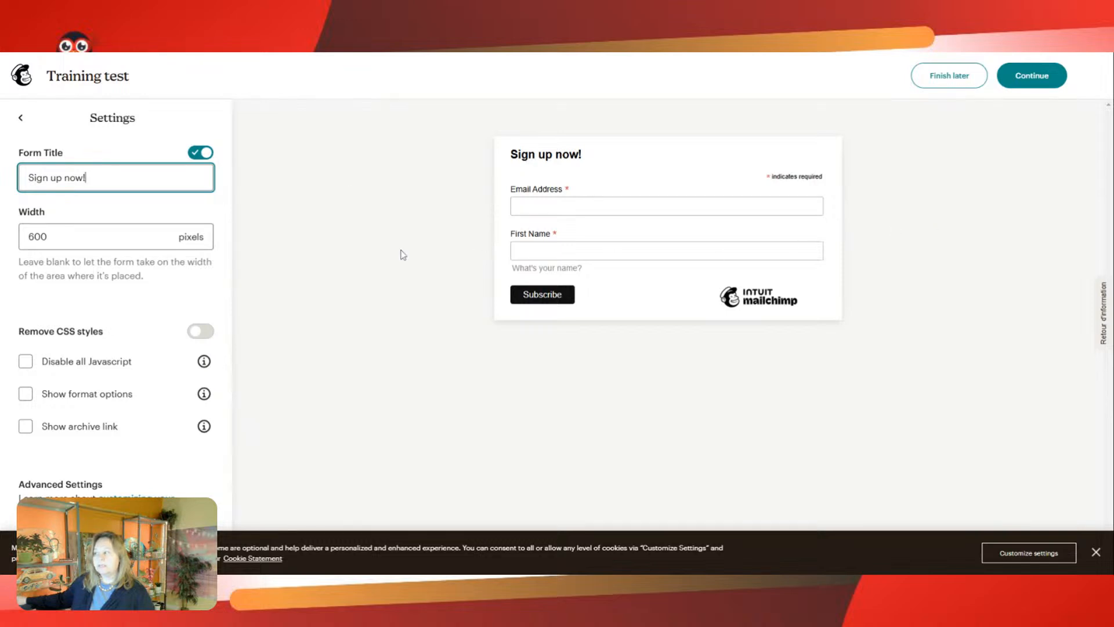
# Try a form width of 900 pixels, replace it with 400 pixels and leave the form's settings
pyautogui.press('Tab')
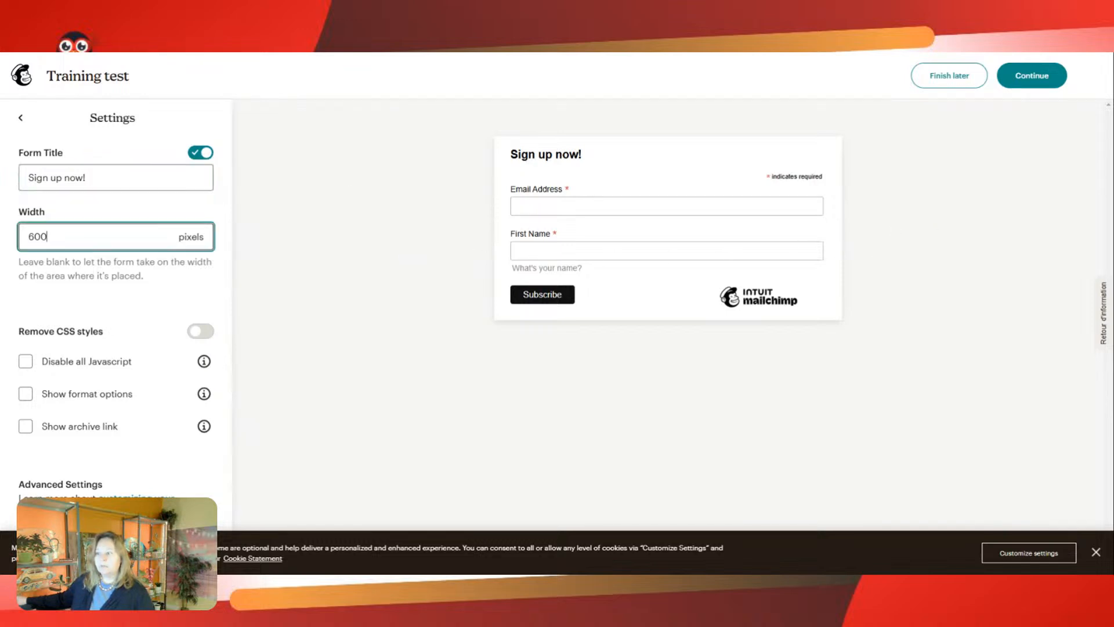
pyautogui.write('900')
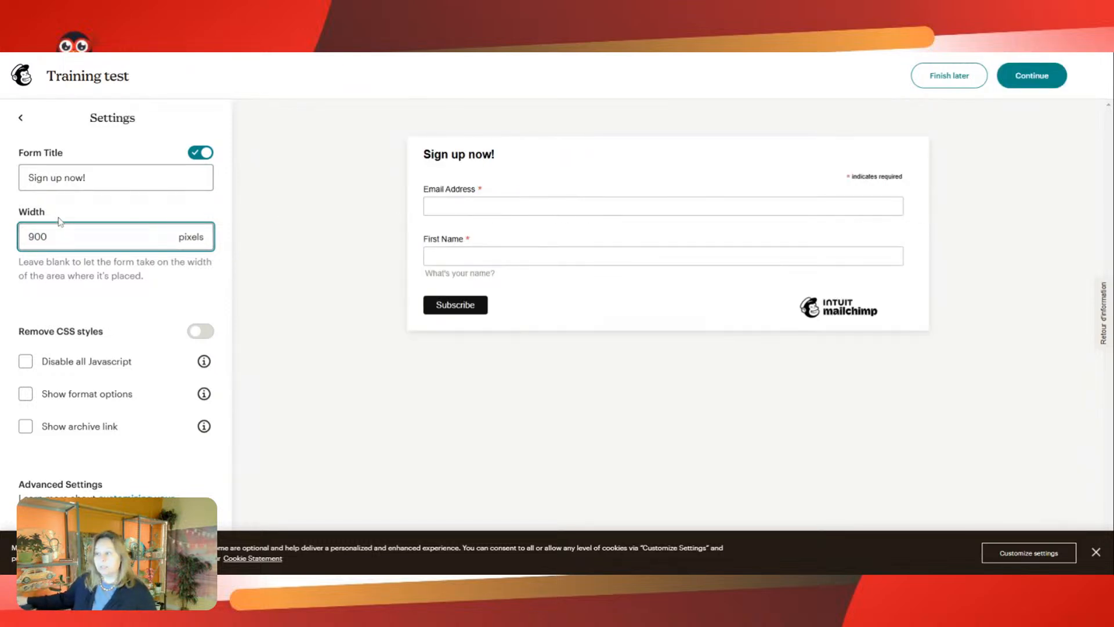
pyautogui.doubleClick(47, 237)
pyautogui.write('400')
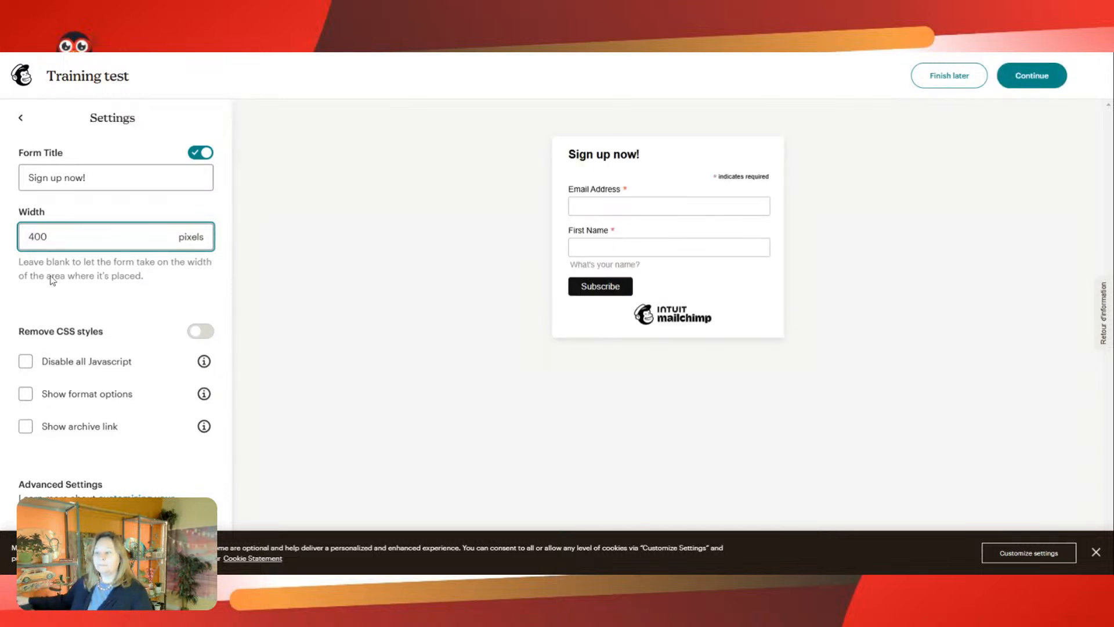
pyautogui.click(21, 117)
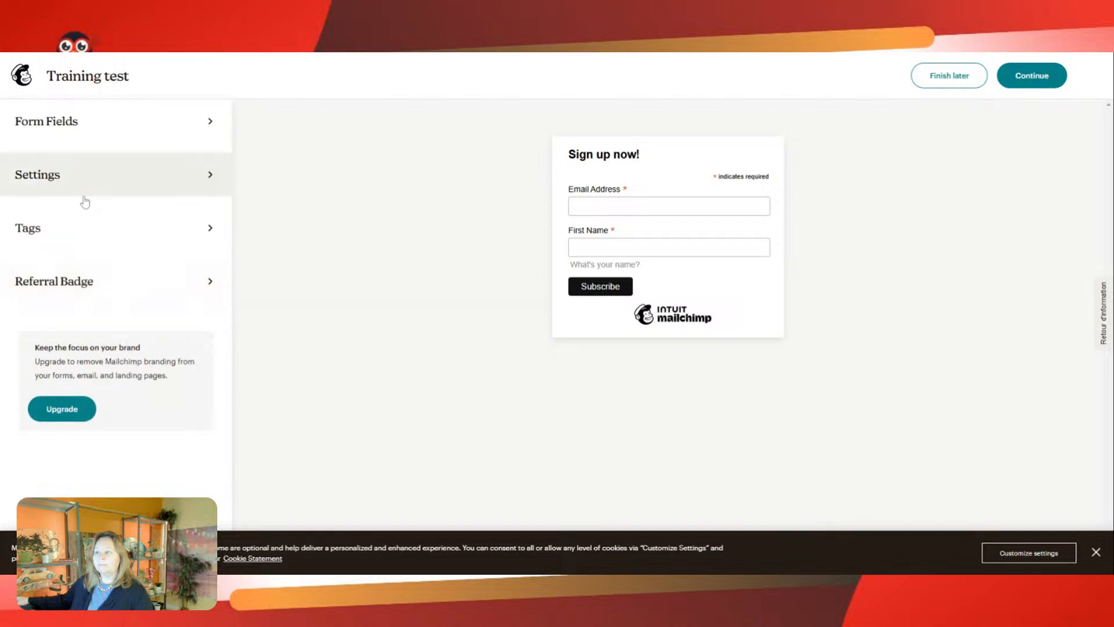
# Try entering the custom tag "test tag" in the form's contact tags and clear it again
pyautogui.click(82, 231)
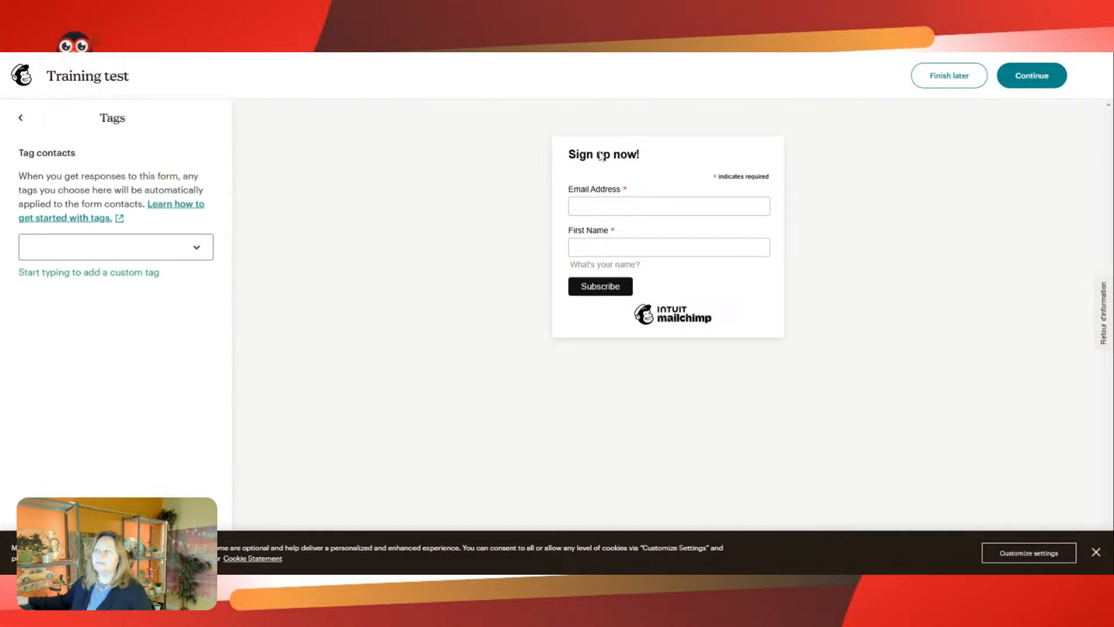
pyautogui.click(116, 247)
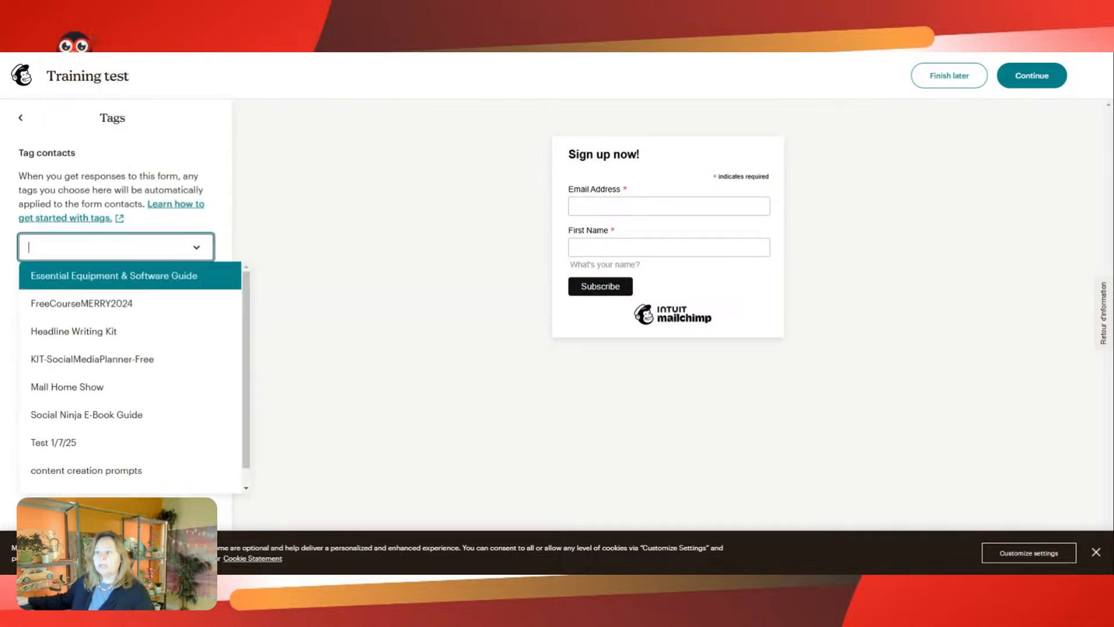
pyautogui.click(71, 246)
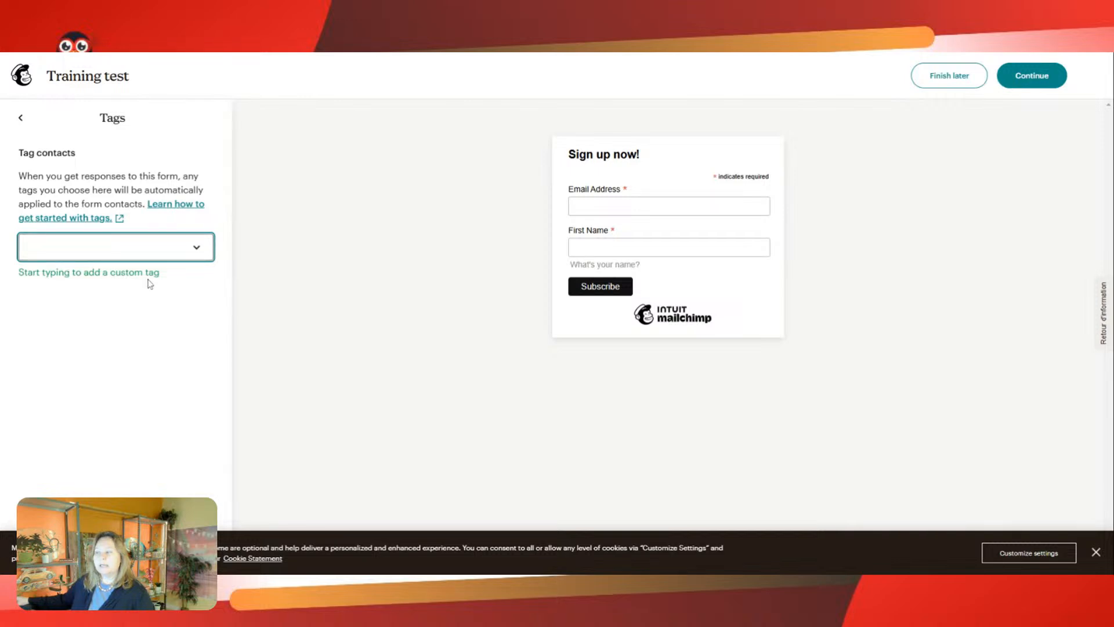
pyautogui.write('test tag')
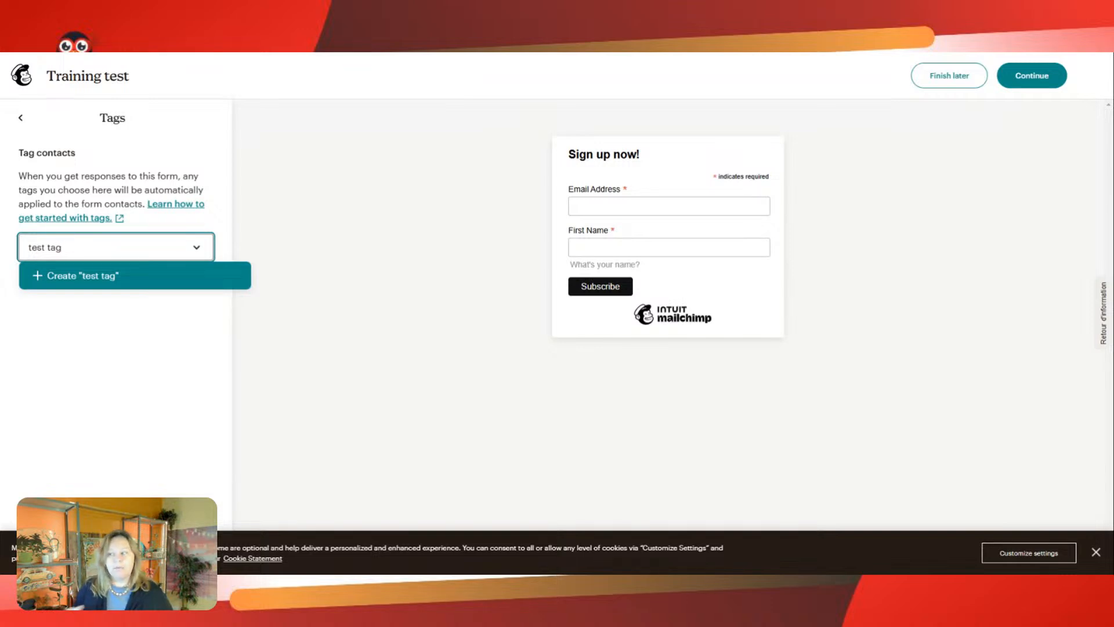
pyautogui.press('BackSpace')
pyautogui.press('BackSpace')
pyautogui.press('BackSpace')
pyautogui.press('BackSpace')
pyautogui.press('BackSpace')
pyautogui.press('BackSpace')
pyautogui.press('BackSpace')
pyautogui.press('BackSpace')
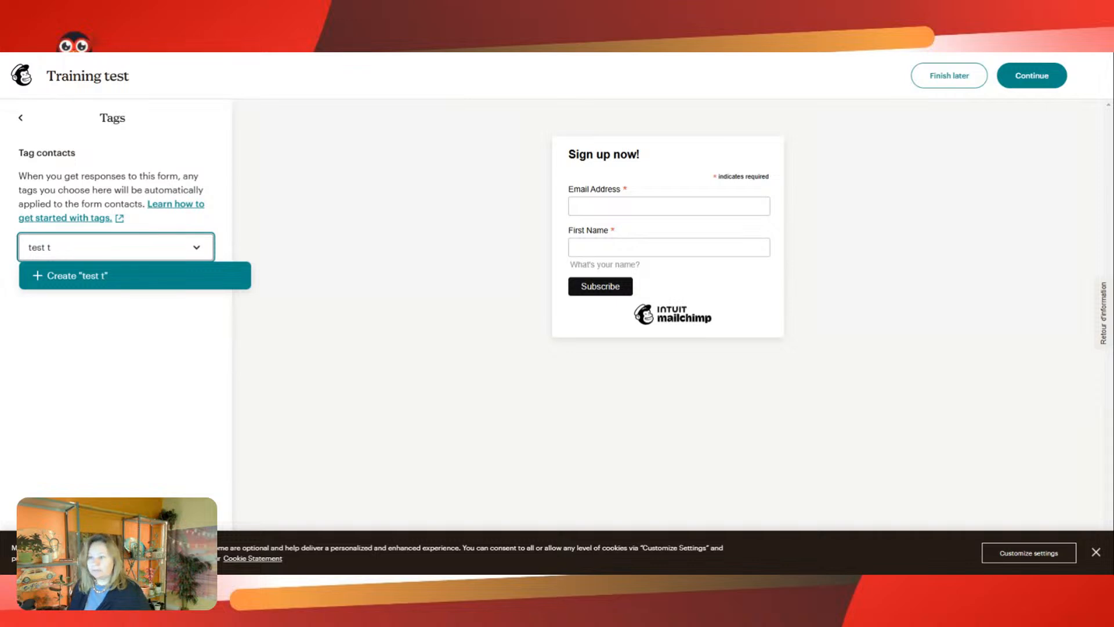
# Try "newsletter page" as a custom contact tag for the form and clear the entry
pyautogui.write('n')
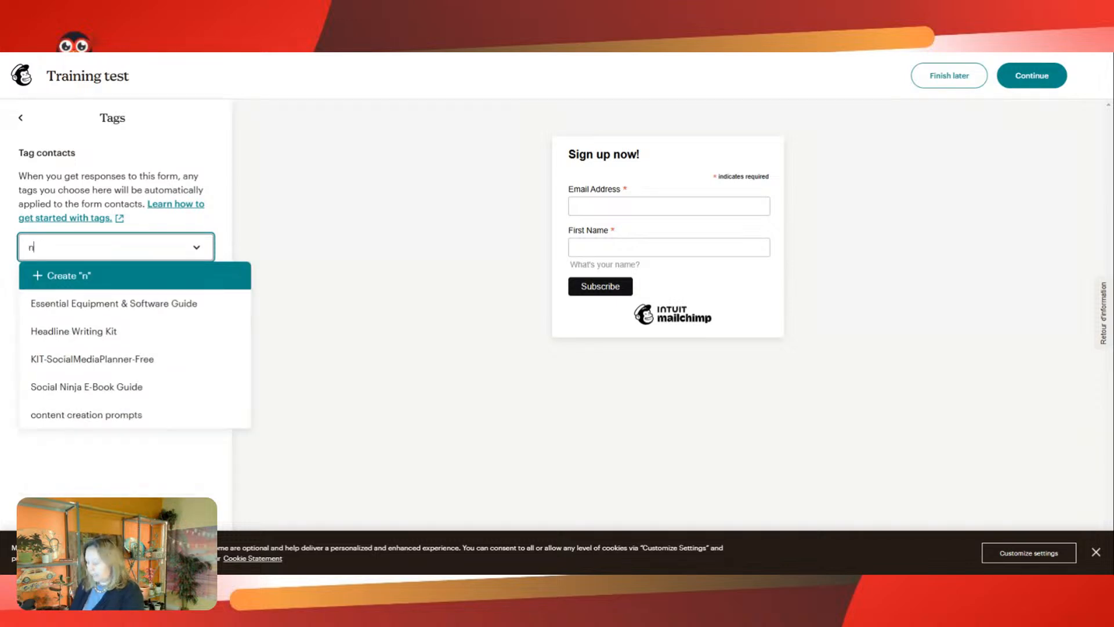
pyautogui.write('ewsl')
pyautogui.press('BackSpace')
pyautogui.write('s')
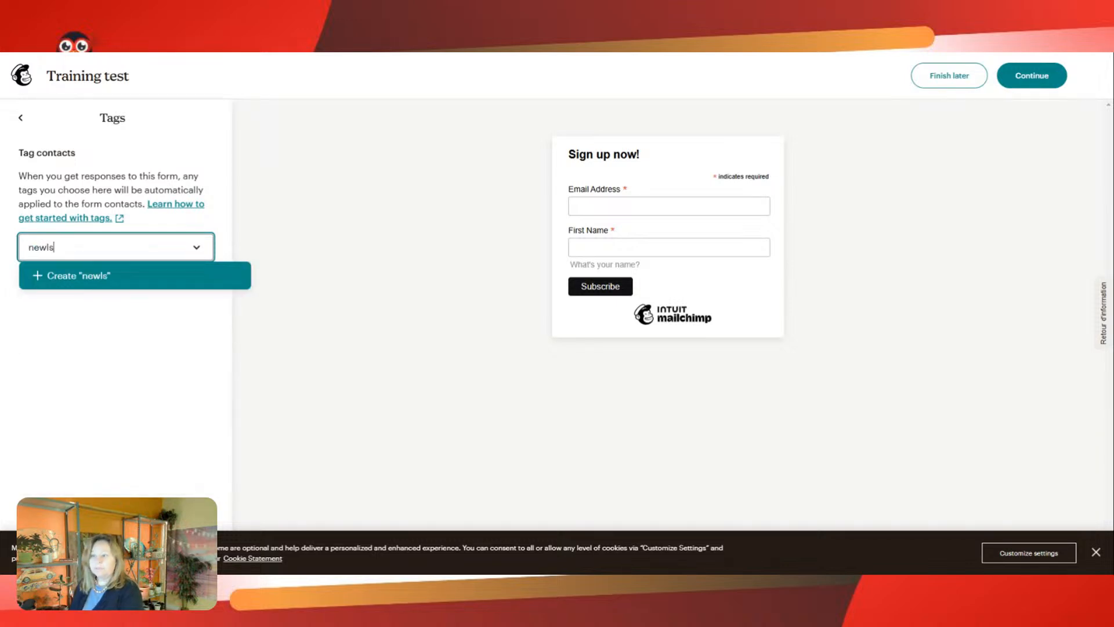
pyautogui.write('letter page')
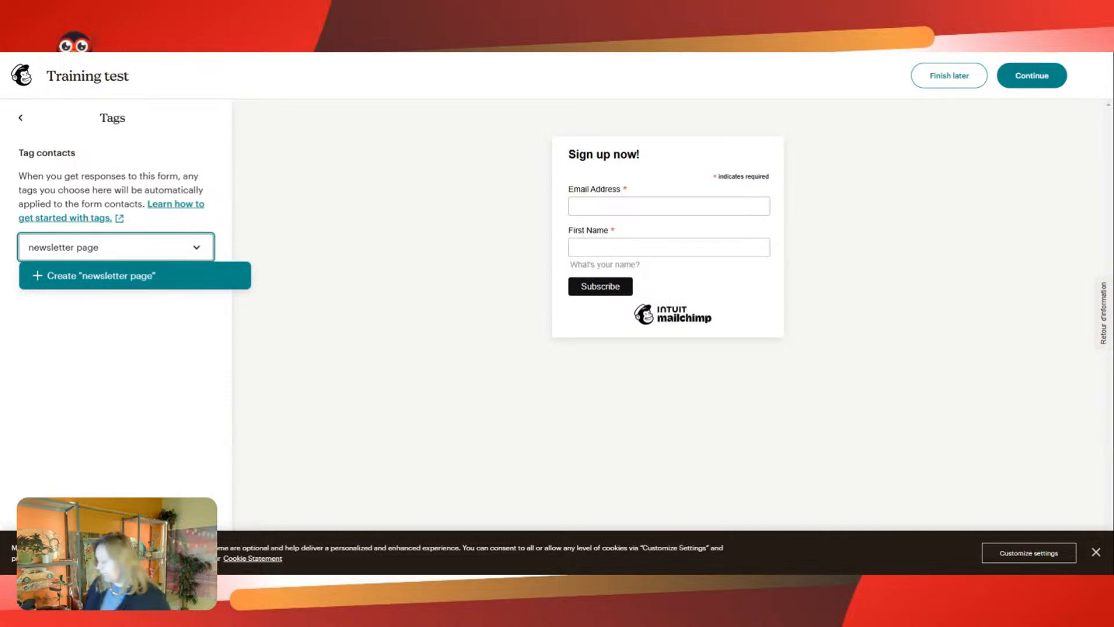
pyautogui.press('BackSpace')
pyautogui.press('BackSpace')
pyautogui.press('BackSpace')
pyautogui.press('BackSpace')
pyautogui.press('BackSpace')
pyautogui.press('BackSpace')
pyautogui.press('BackSpace')
pyautogui.press('BackSpace')
pyautogui.press('BackSpace')
pyautogui.press('BackSpace')
pyautogui.press('BackSpace')
pyautogui.press('BackSpace')
pyautogui.press('BackSpace')
pyautogui.press('BackSpace')
pyautogui.press('BackSpace')
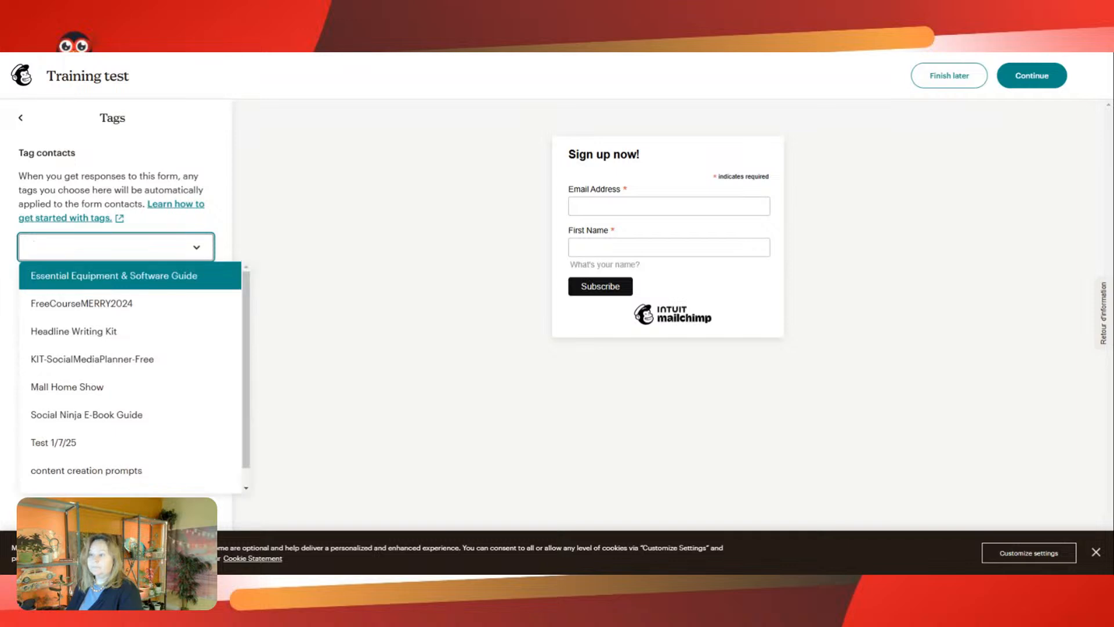
# Try "birthday campaign" as the form's custom contact tag, clear it and leave the tag options without adding one
pyautogui.write('birthday camp')
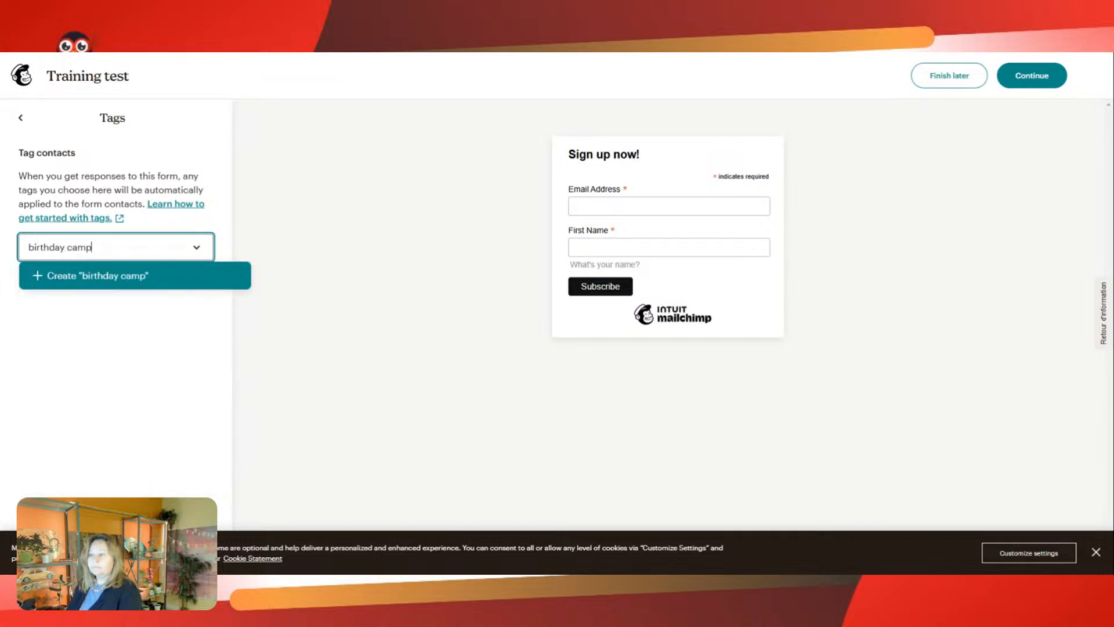
pyautogui.write('aign')
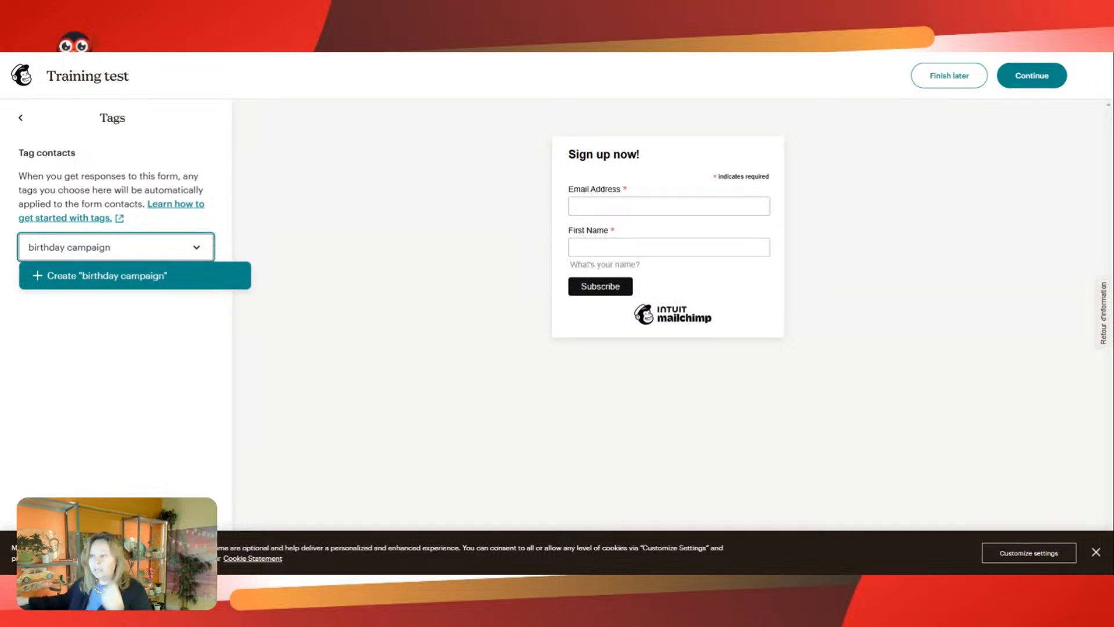
pyautogui.press('BackSpace')
pyautogui.press('BackSpace')
pyautogui.press('BackSpace')
pyautogui.press('BackSpace')
pyautogui.press('BackSpace')
pyautogui.press('BackSpace')
pyautogui.press('BackSpace')
pyautogui.press('BackSpace')
pyautogui.press('BackSpace')
pyautogui.press('BackSpace')
pyautogui.press('BackSpace')
pyautogui.press('BackSpace')
pyautogui.press('BackSpace')
pyautogui.press('BackSpace')
pyautogui.press('BackSpace')
pyautogui.press('BackSpace')
pyautogui.press('BackSpace')
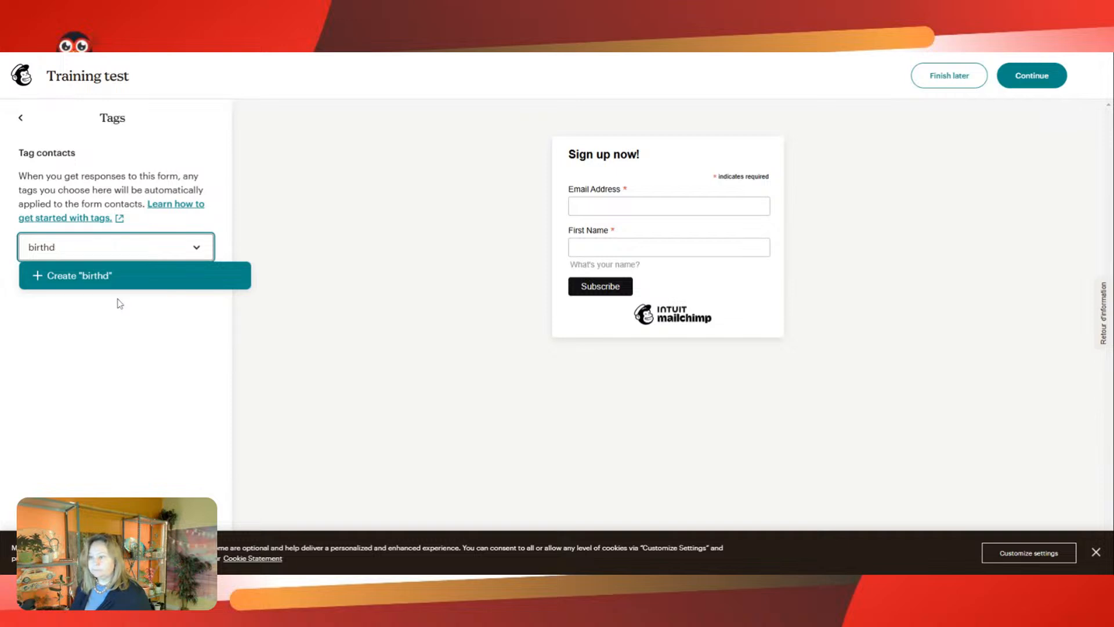
pyautogui.click(20, 117)
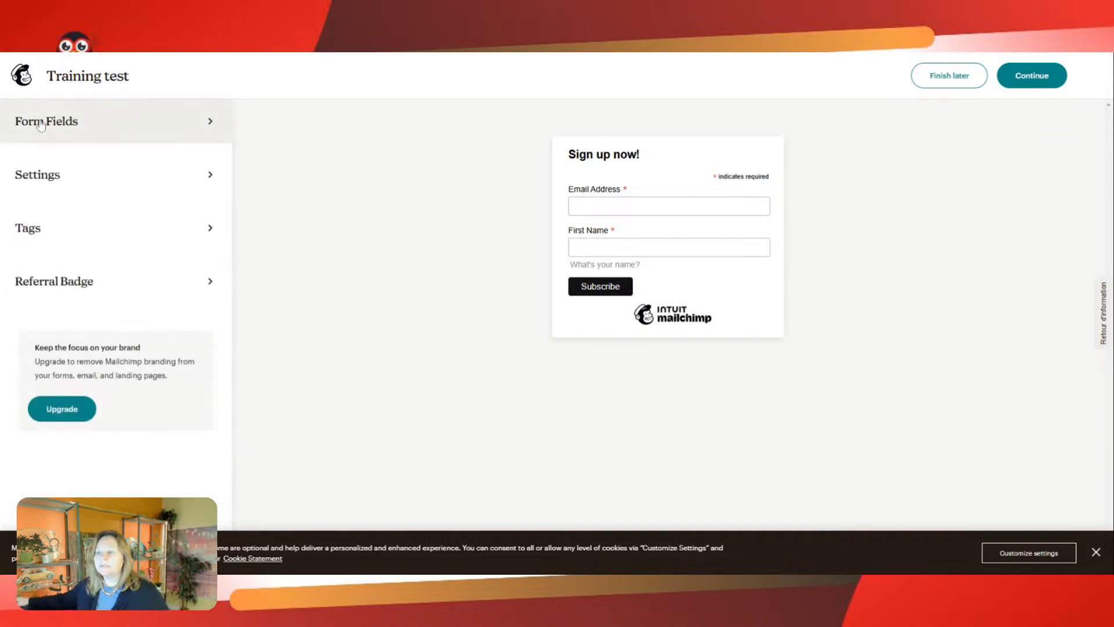
# Look over the form's Referral Badge options and return to the form builder overview
pyautogui.click(61, 290)
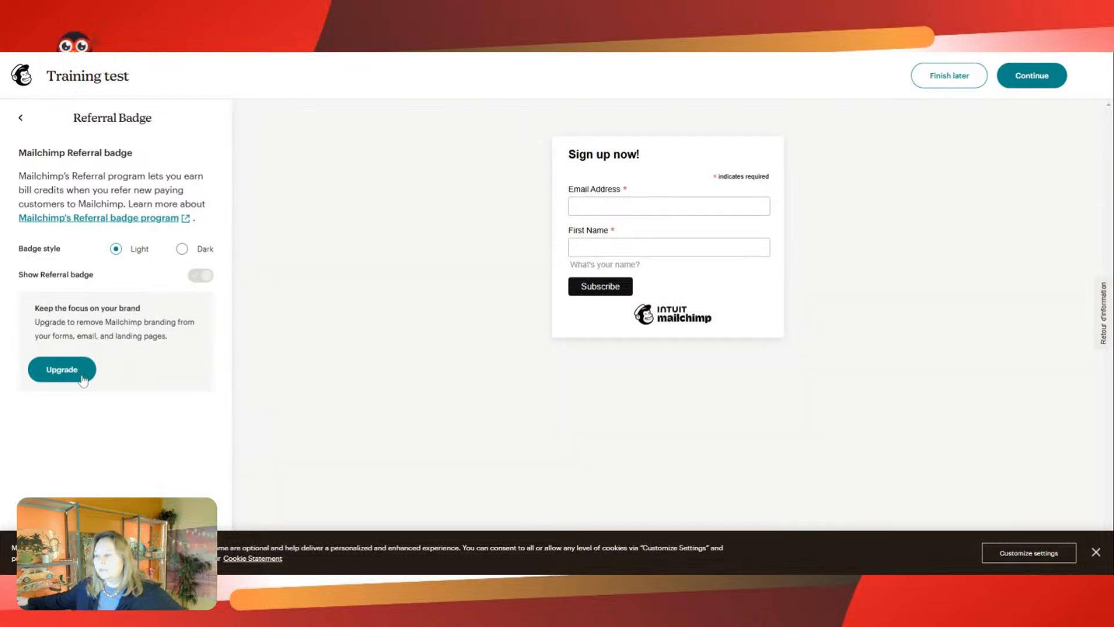
pyautogui.click(20, 118)
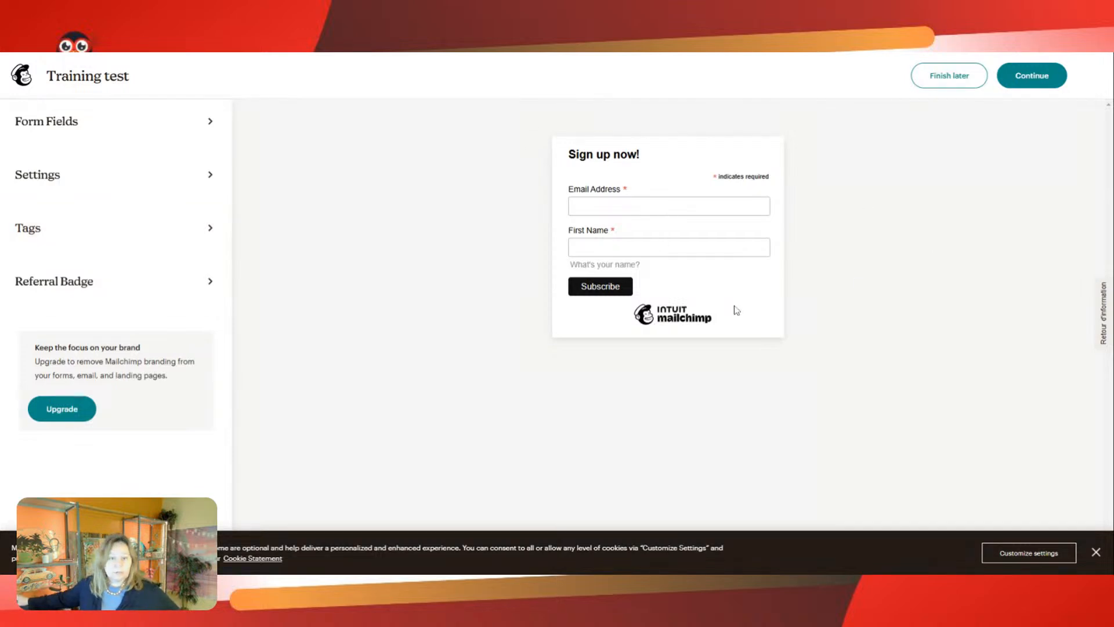
# Finish the form in the builder and copy its full embedded form code
pyautogui.click(1032, 76)
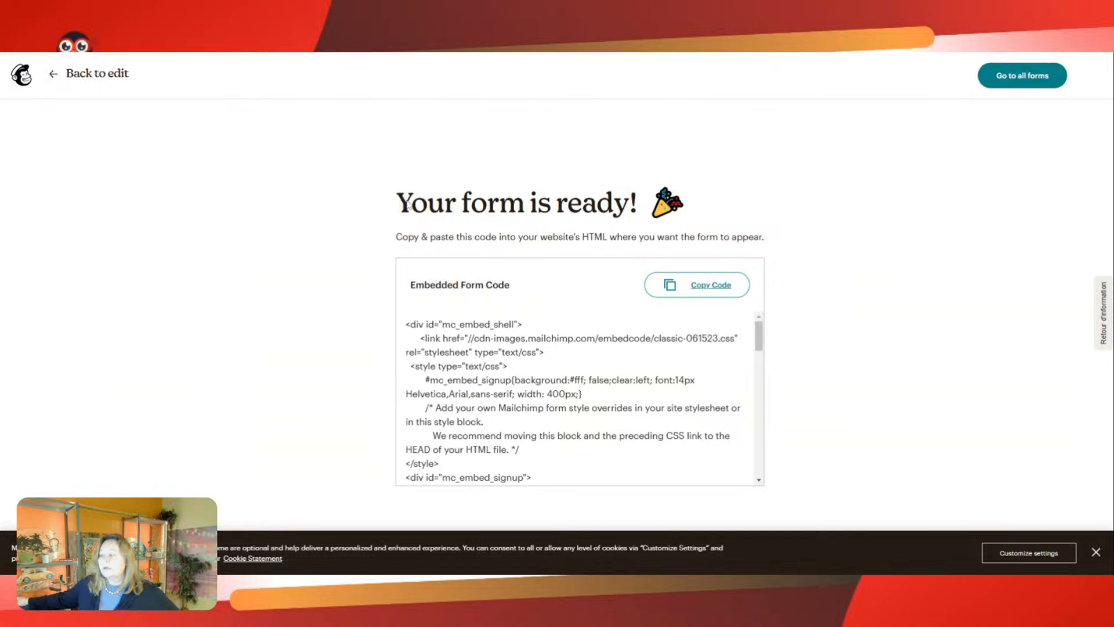
pyautogui.moveTo(398, 204); pyautogui.dragTo(638, 203)
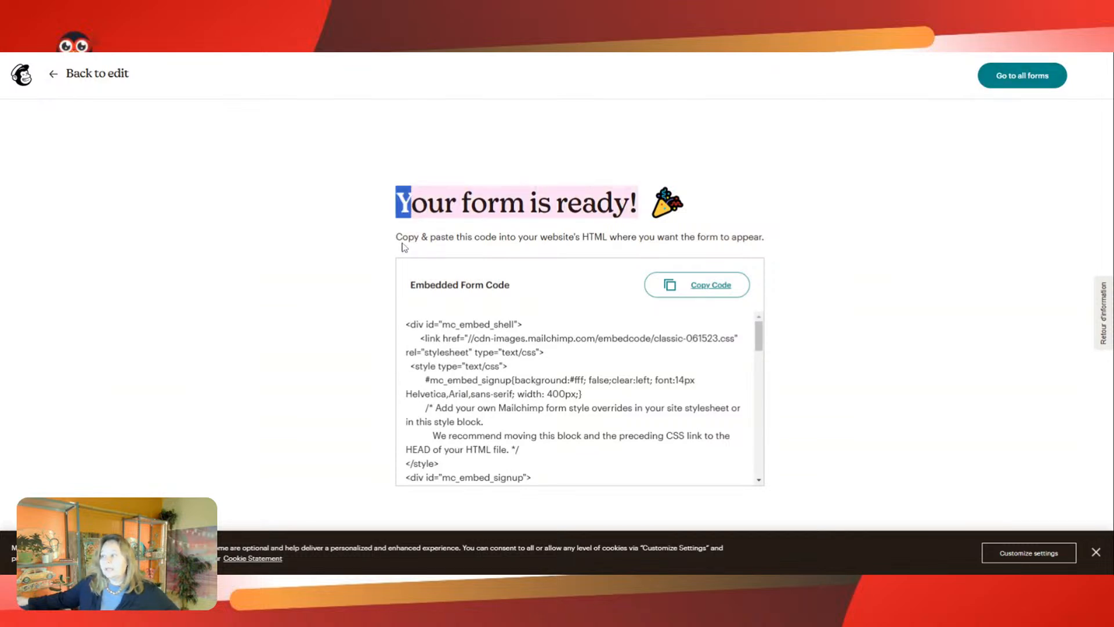
pyautogui.moveTo(397, 237); pyautogui.dragTo(764, 237)
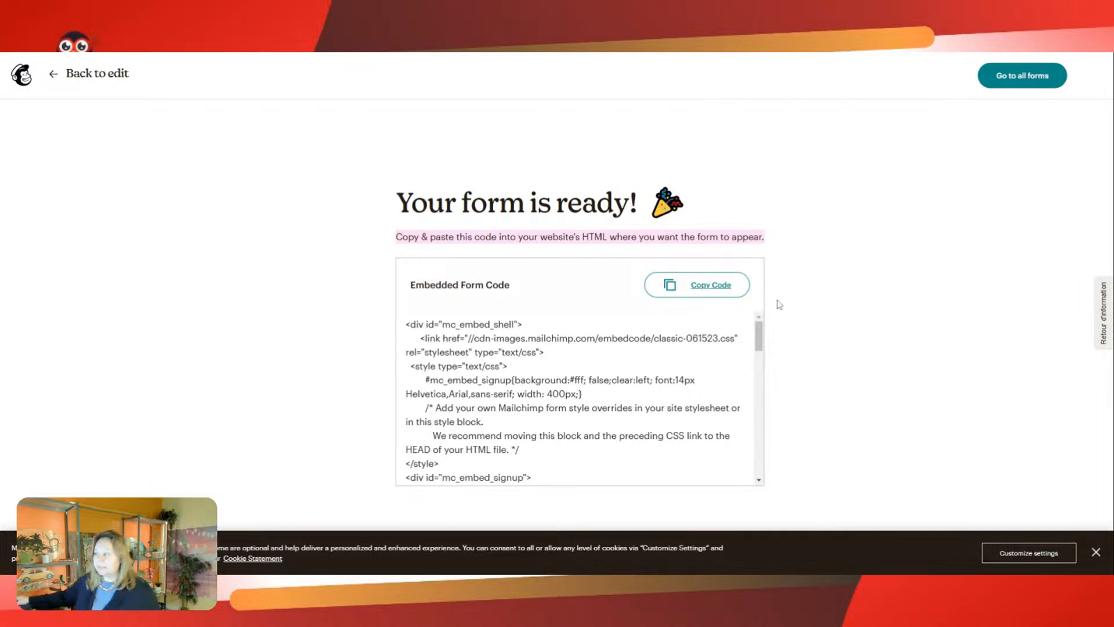
pyautogui.click(717, 290)
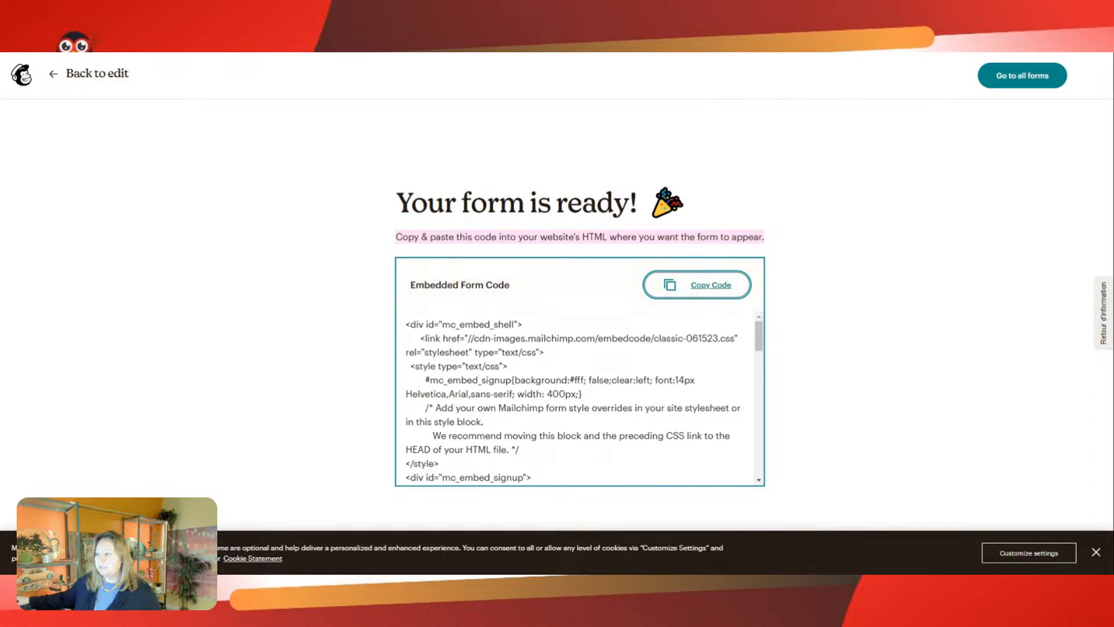
# Examine the embedded form code from start to end, including the "Sign up now!" heading, the form fields and the closing scripts
pyautogui.moveTo(406, 324); pyautogui.dragTo(688, 459)
pyautogui.scroll(-12, 493, 338)
pyautogui.scroll(-1, 493, 338)
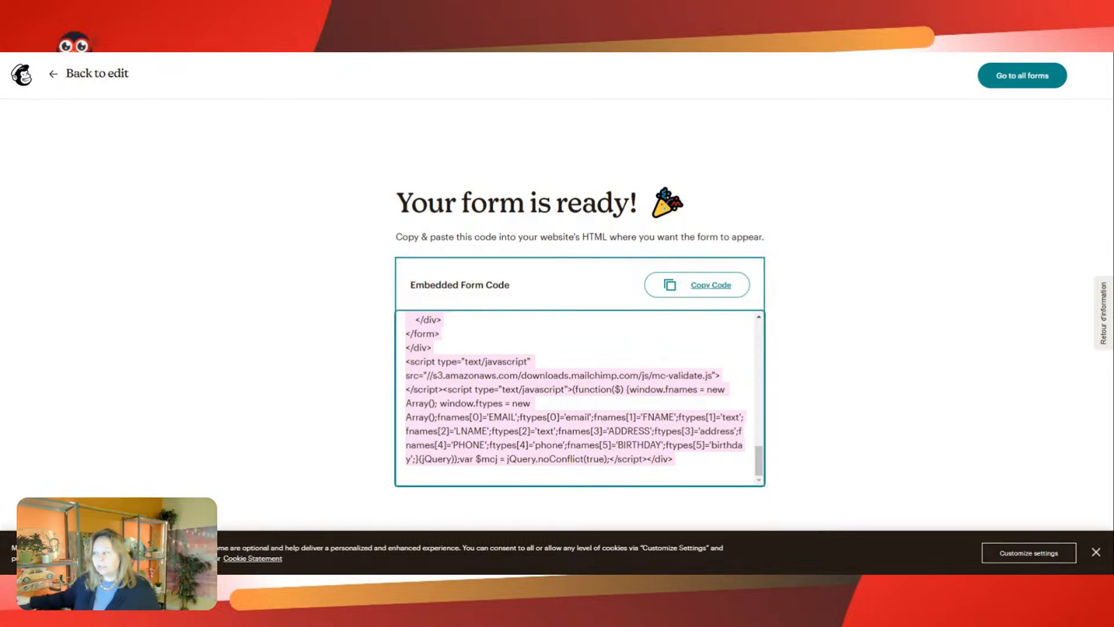
pyautogui.scroll(5, 580, 397)
pyautogui.scroll(5, 581, 398)
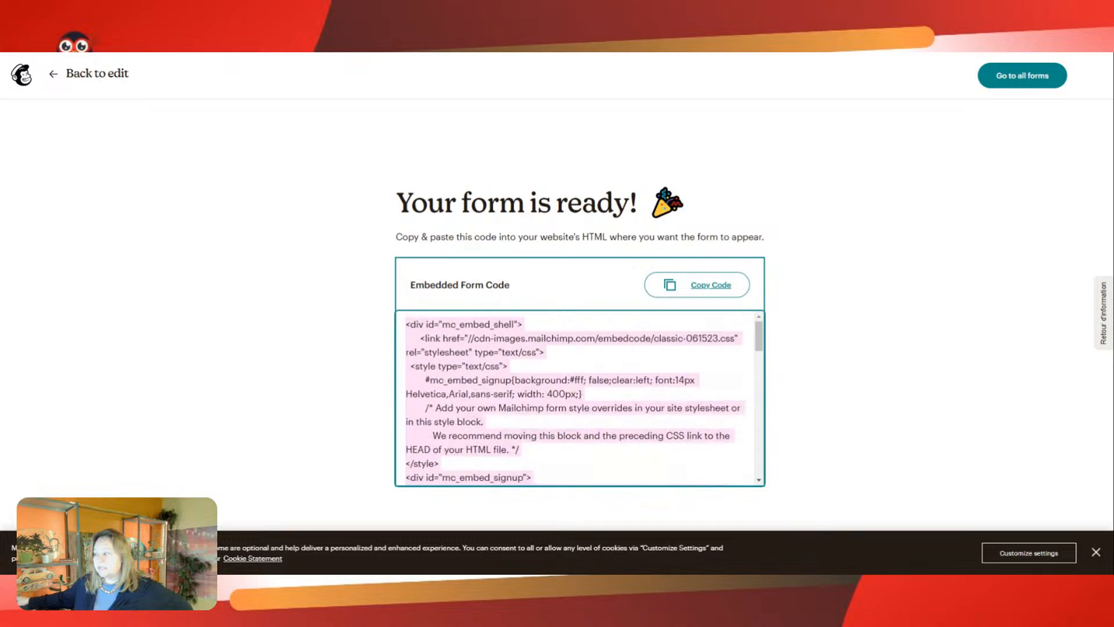
pyautogui.scroll(-2, 581, 398)
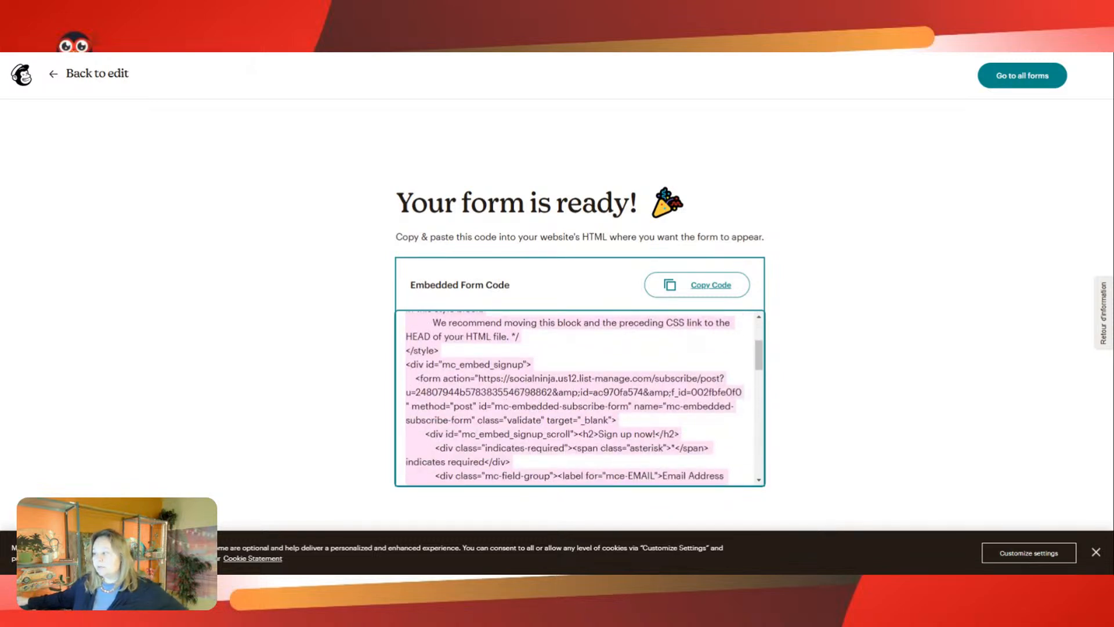
pyautogui.scroll(-2, 580, 397)
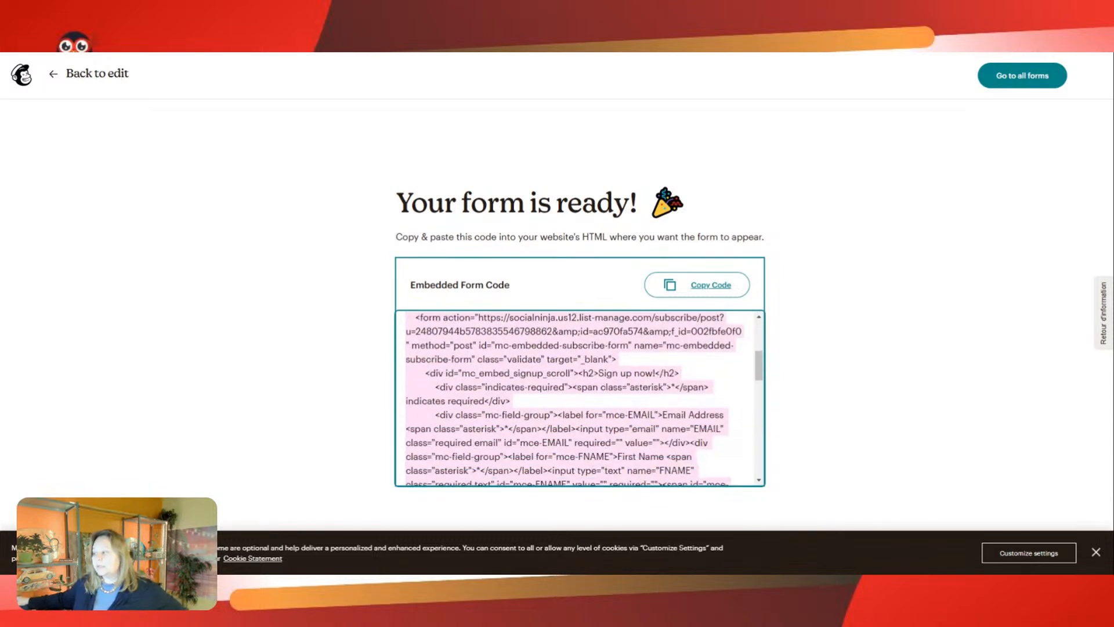
pyautogui.click(581, 397)
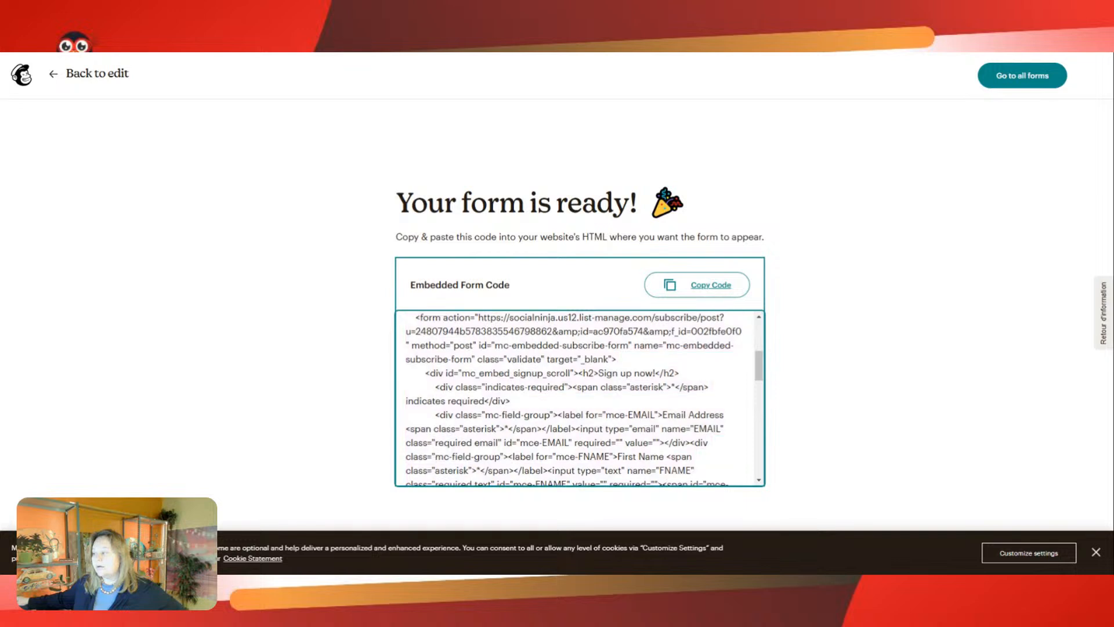
pyautogui.moveTo(599, 373); pyautogui.dragTo(653, 373)
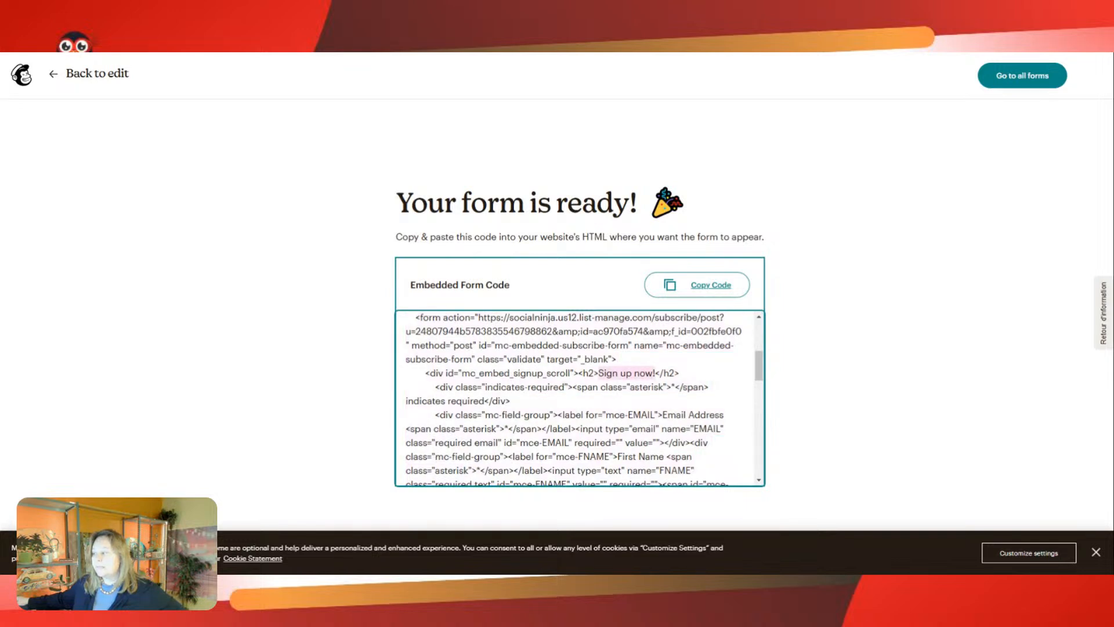
pyautogui.scroll(-4, 580, 397)
pyautogui.scroll(2, 580, 398)
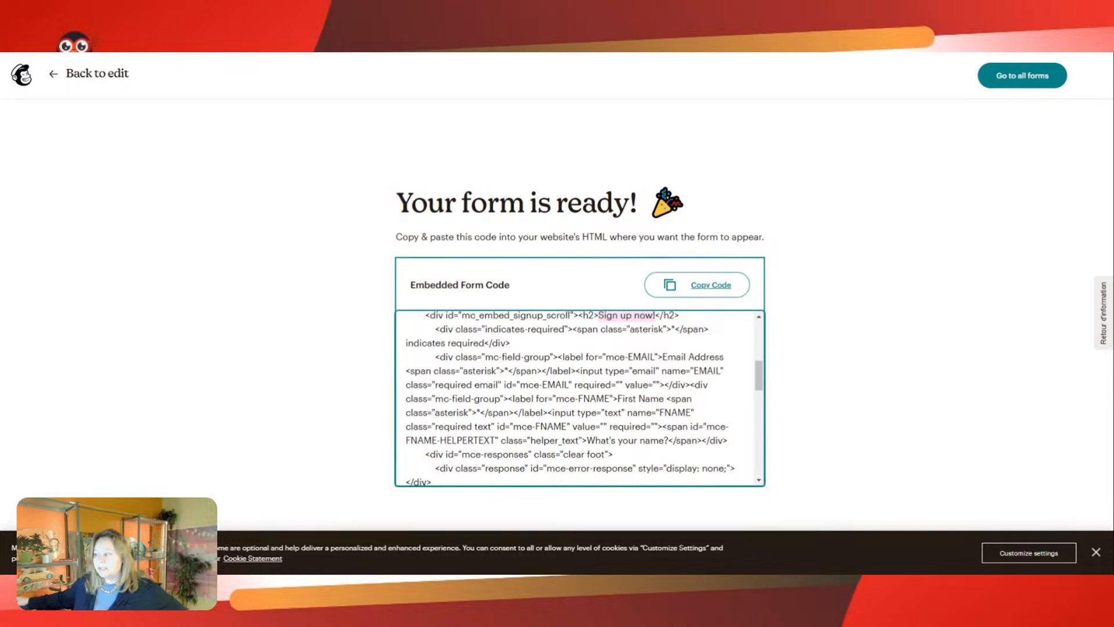
pyautogui.scroll(-4, 580, 398)
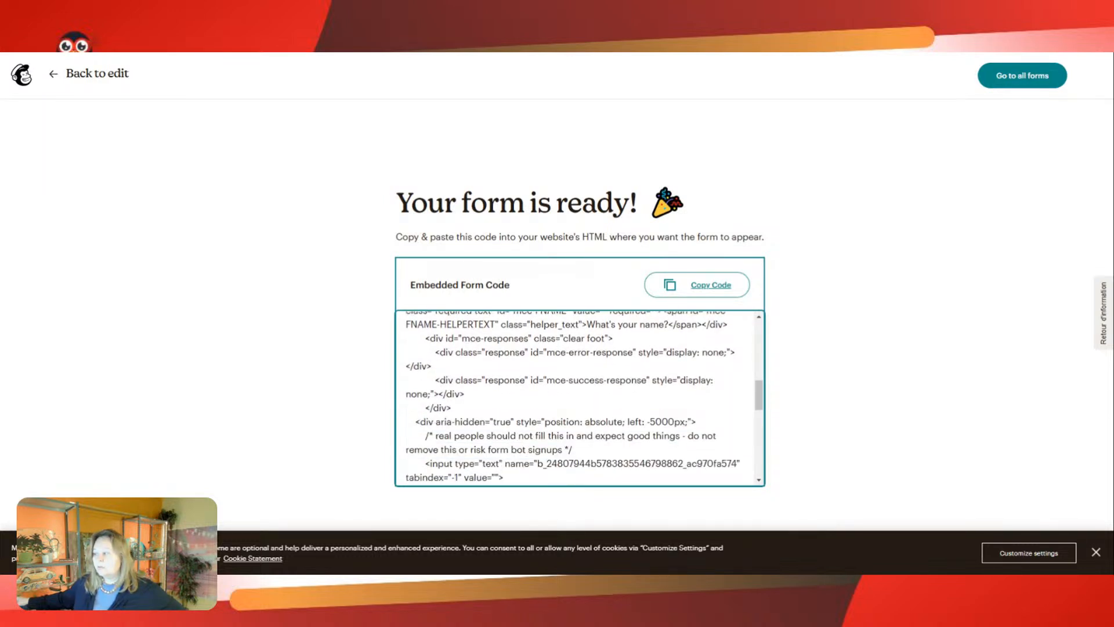
pyautogui.scroll(-2, 581, 397)
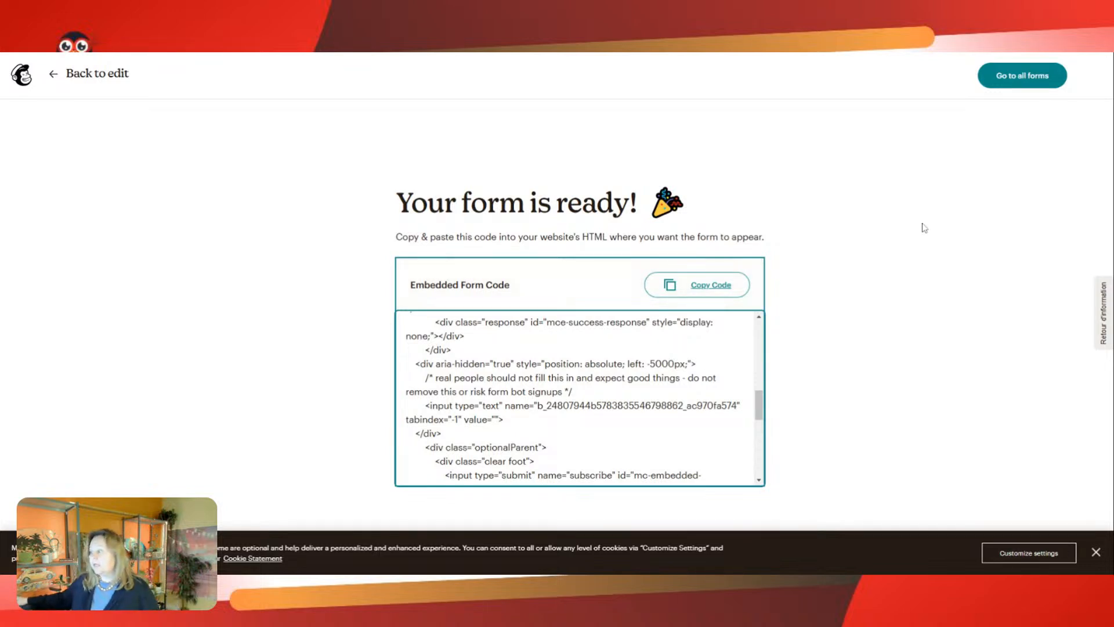
# Leave the finished embedded form and start a new pop-up form from the signup forms overview
pyautogui.click(998, 84)
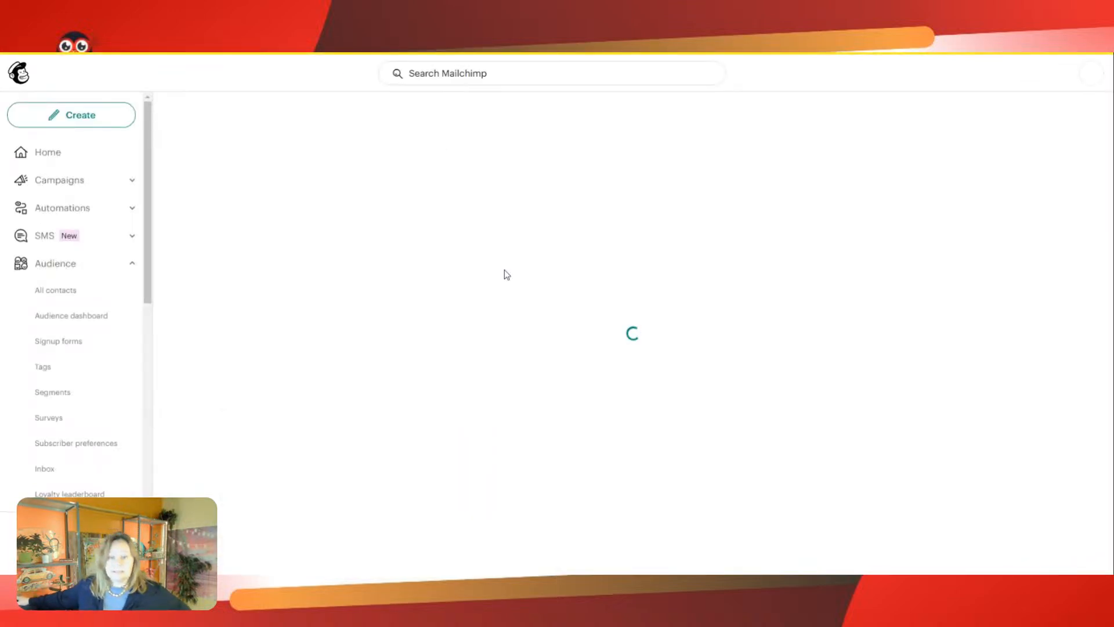
pyautogui.click(48, 342)
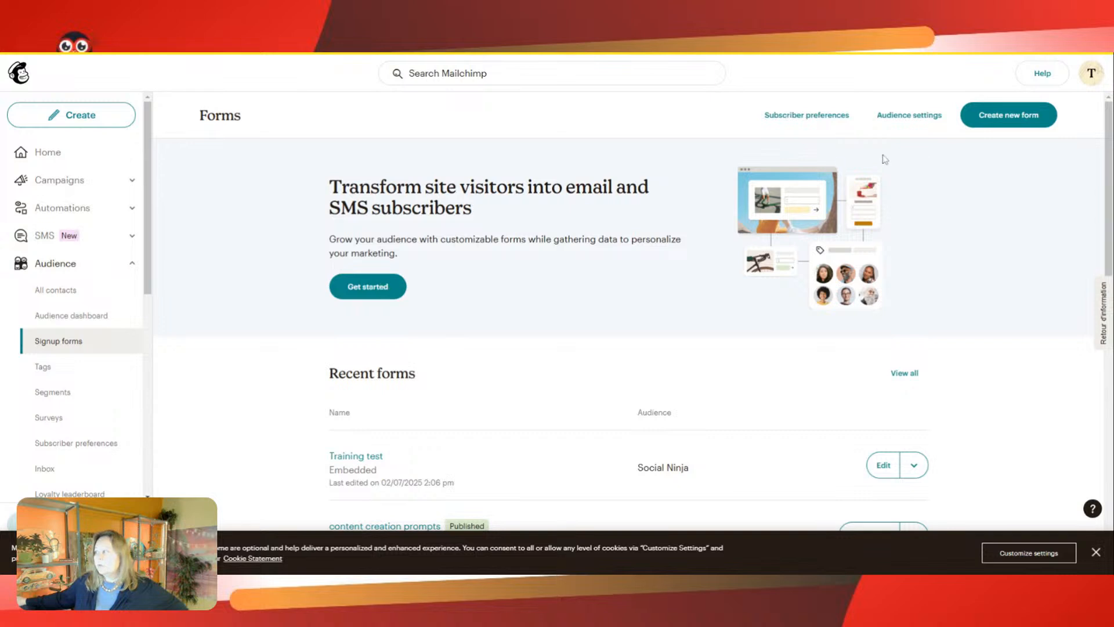
pyautogui.click(1001, 114)
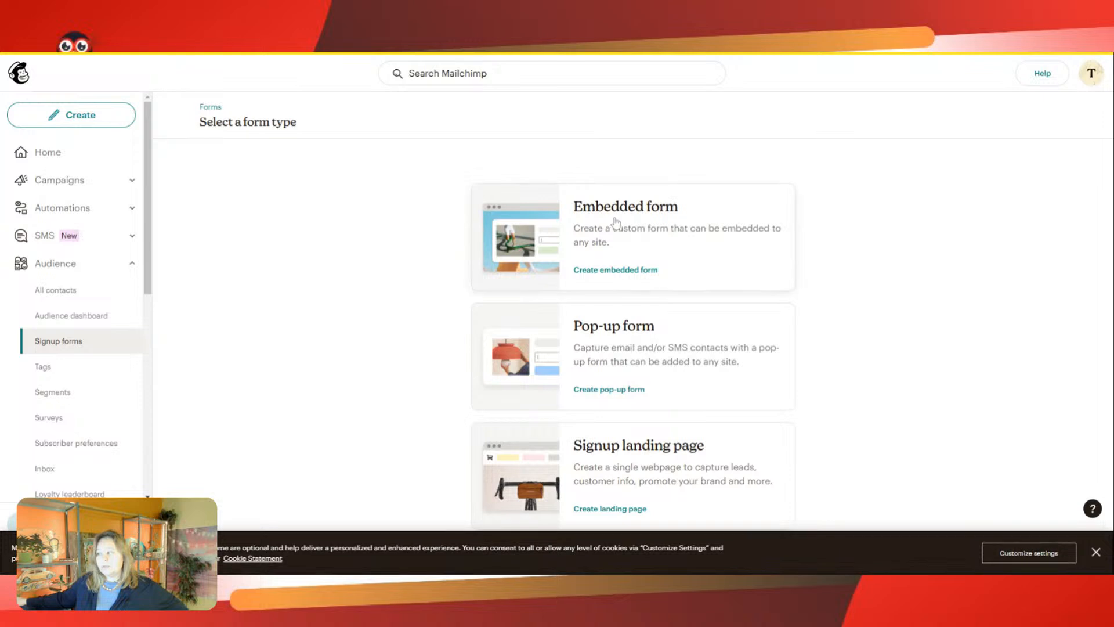
pyautogui.click(639, 342)
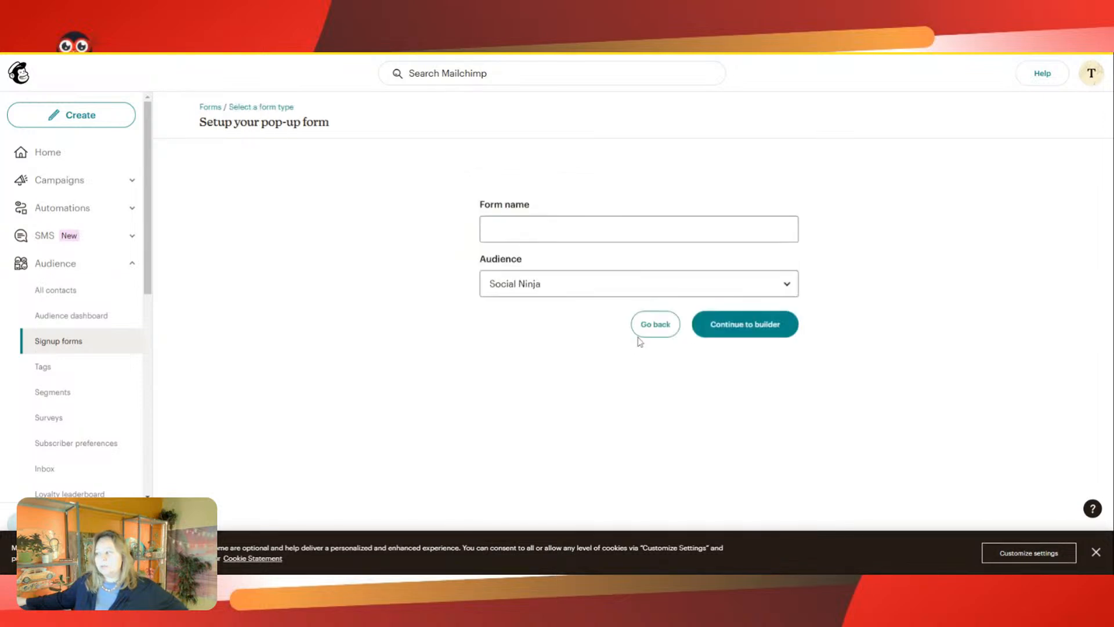
# Name the pop-up form "pop up test" for the Social Ninja audience, open its builder and dismiss the language notice
pyautogui.click(511, 224)
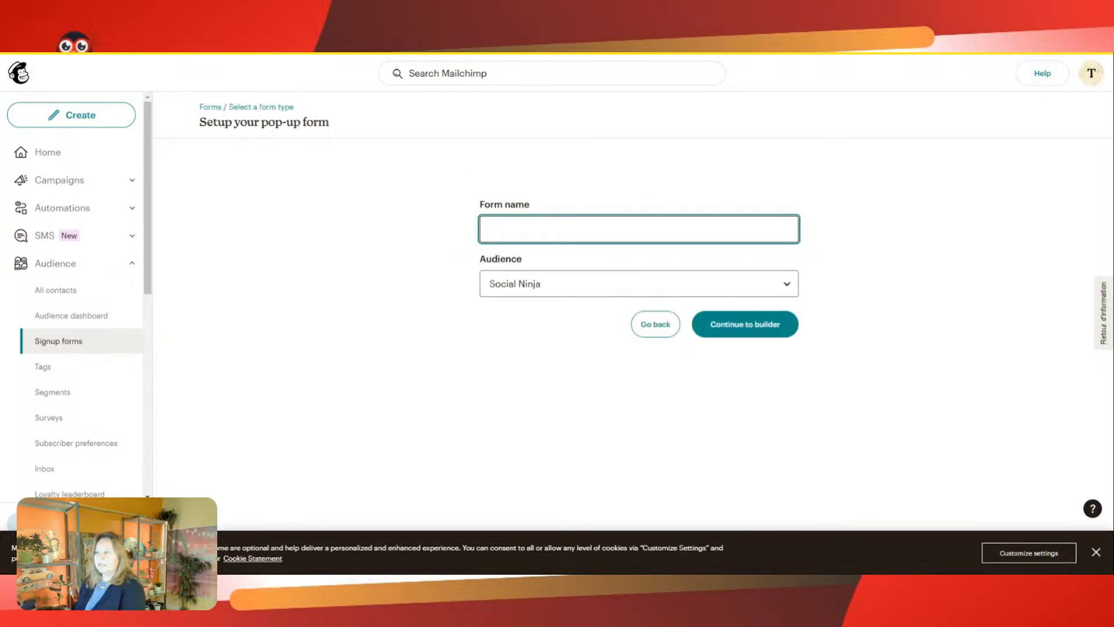
pyautogui.write('pop')
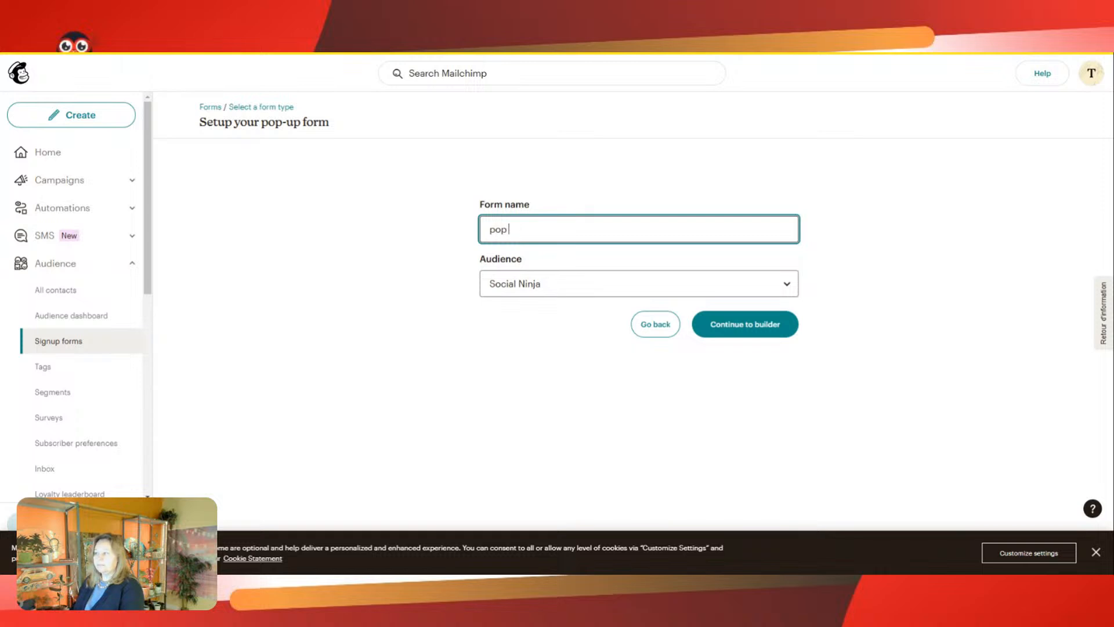
pyautogui.write('up test')
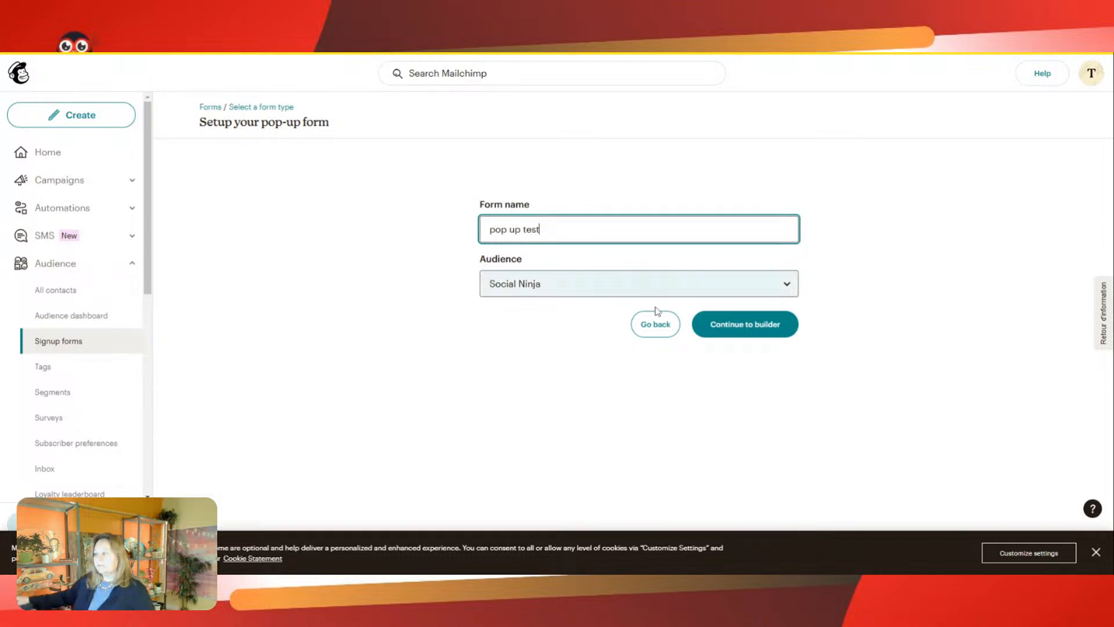
pyautogui.click(729, 328)
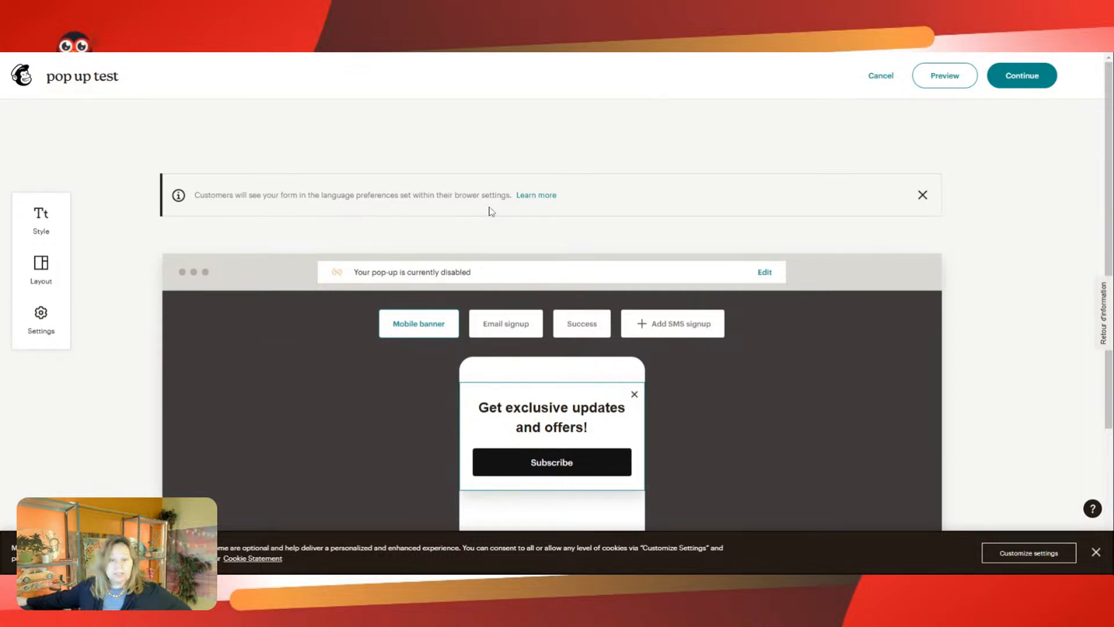
pyautogui.click(922, 195)
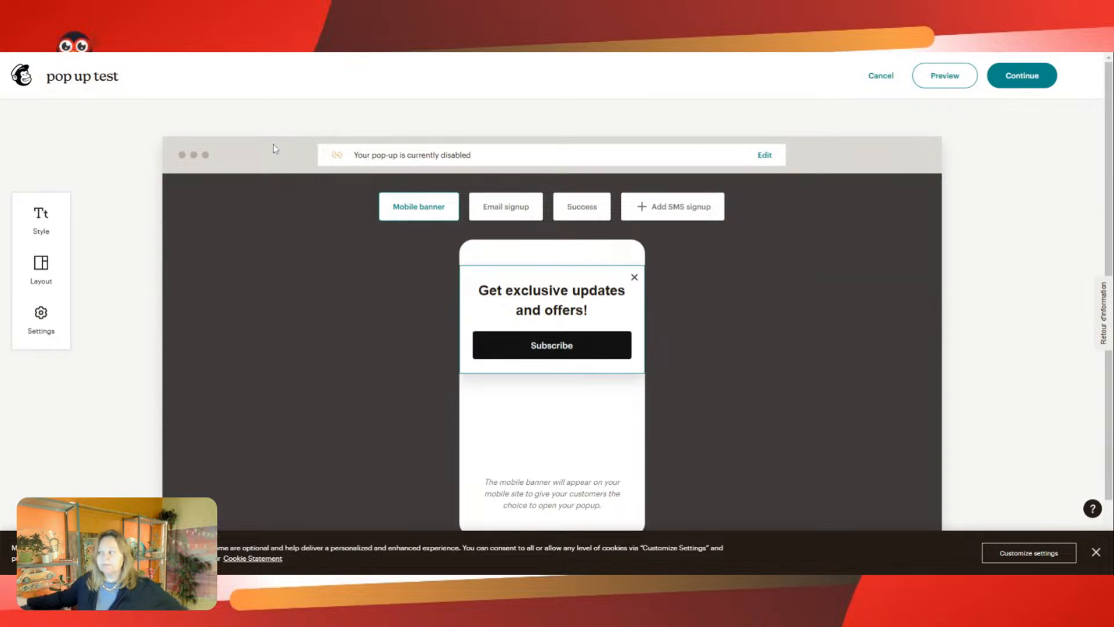
# Style the pop-up with light green B8E986 headings, blue 4A90E2 paragraphs and labels, orange F5A623 background and the largest font size
pyautogui.scroll(-2, 266, 171)
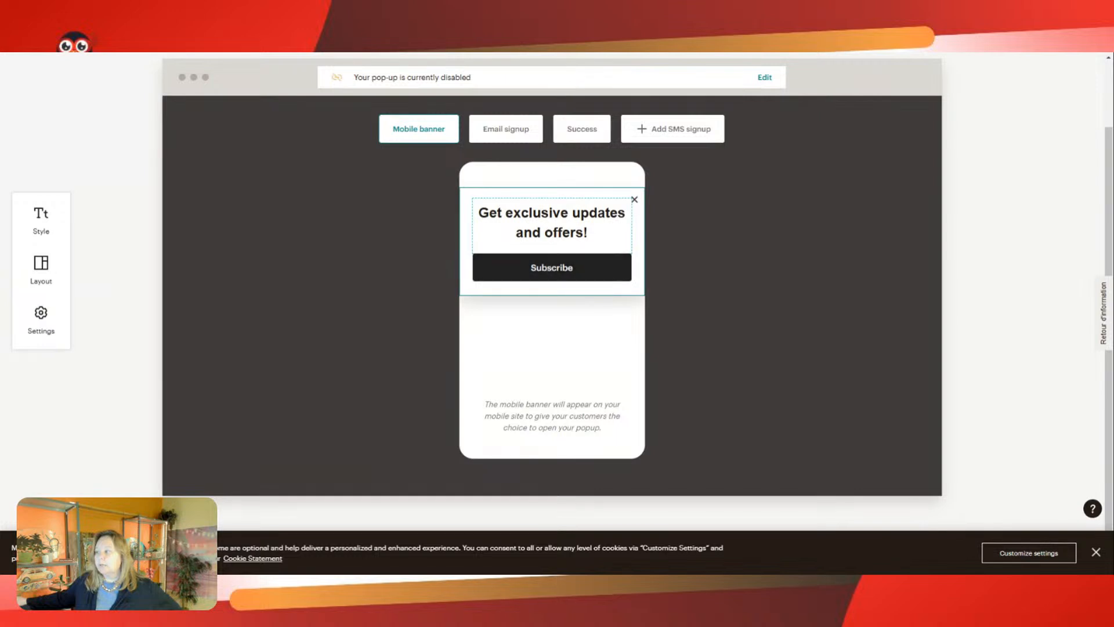
pyautogui.click(49, 223)
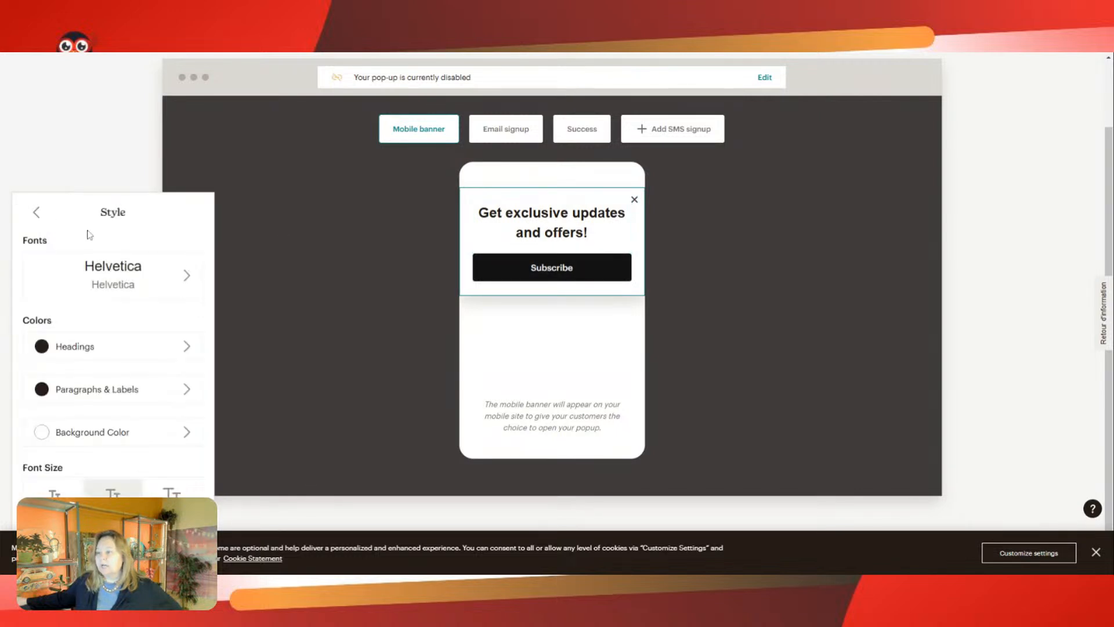
pyautogui.click(186, 356)
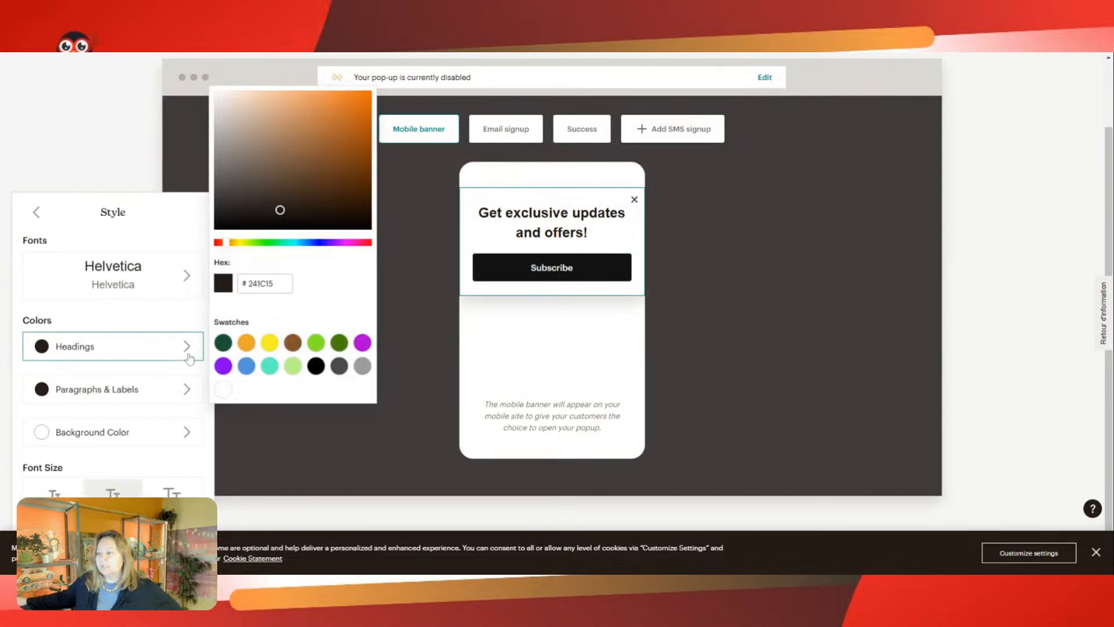
pyautogui.click(291, 365)
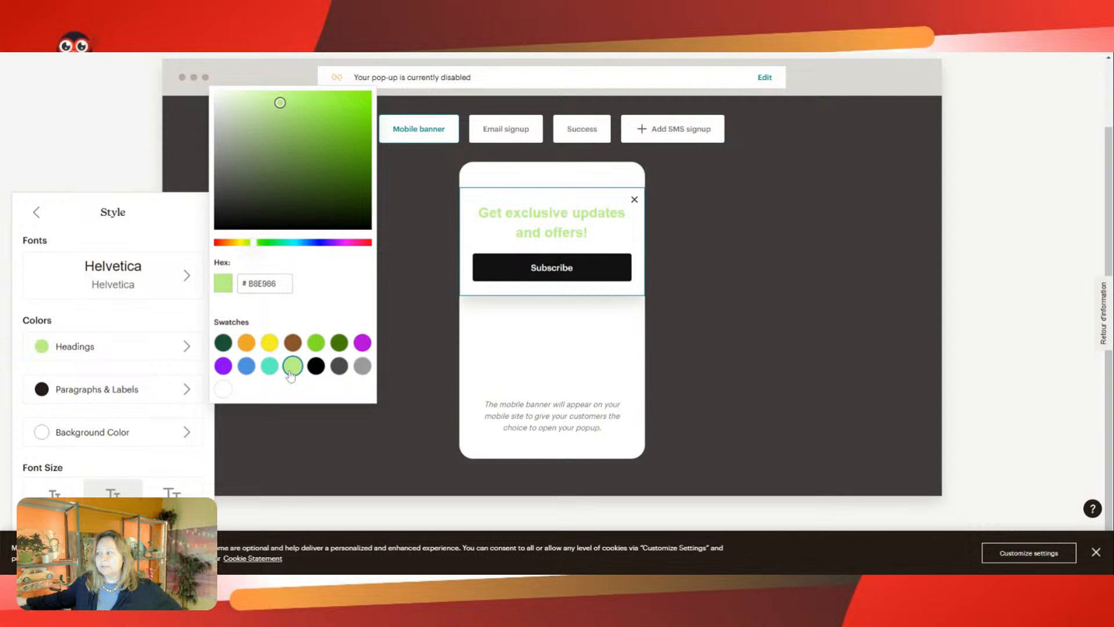
pyautogui.click(141, 391)
pyautogui.click(246, 409)
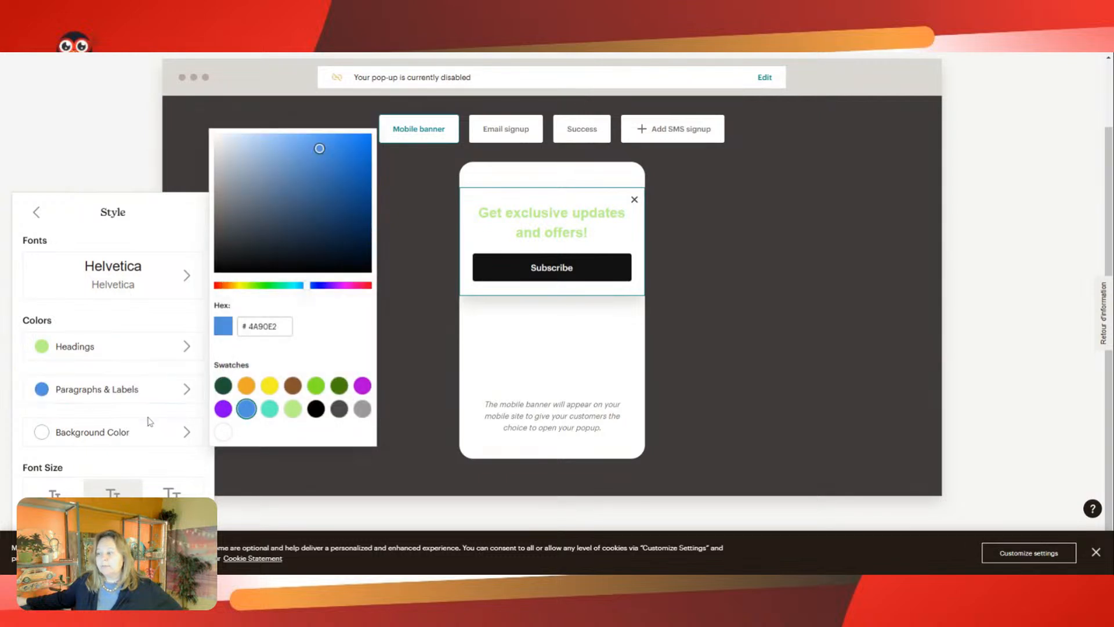
pyautogui.click(148, 439)
pyautogui.click(246, 428)
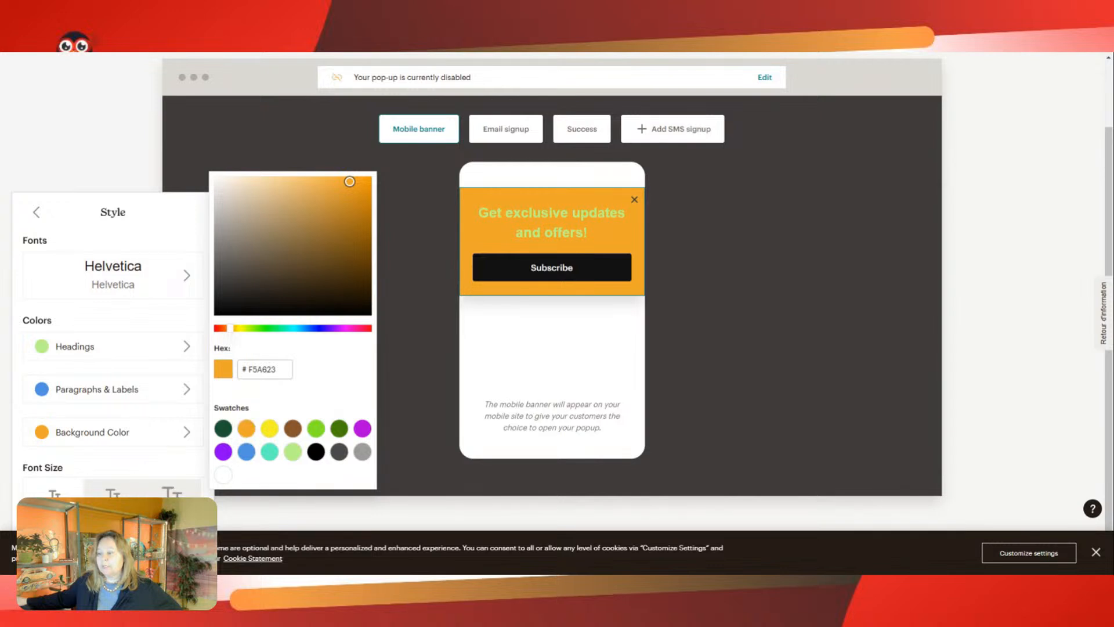
pyautogui.click(171, 489)
# Try Comic Sans as the pop-up's headings font and settle on Arial
pyautogui.click(97, 289)
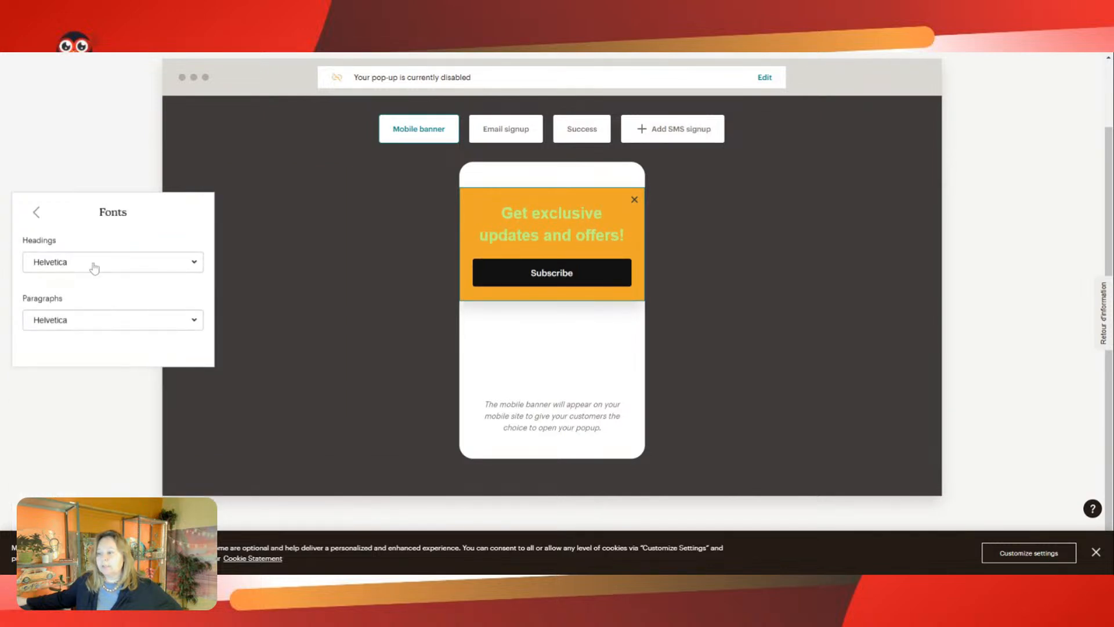
pyautogui.click(94, 264)
pyautogui.click(89, 319)
pyautogui.click(152, 266)
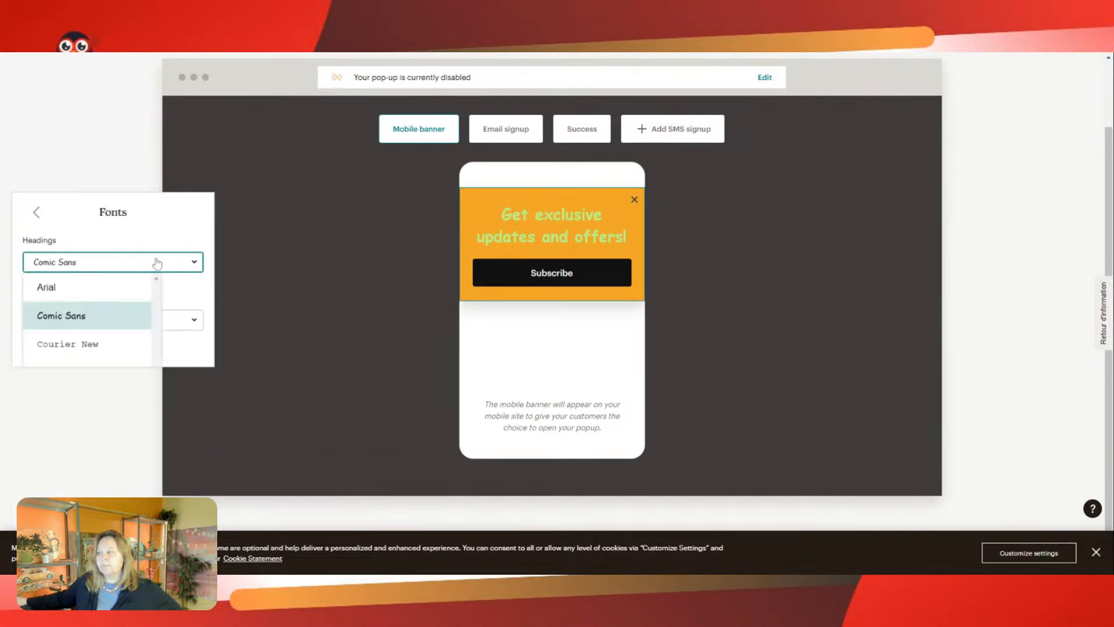
pyautogui.click(97, 344)
pyautogui.click(132, 270)
pyautogui.click(116, 287)
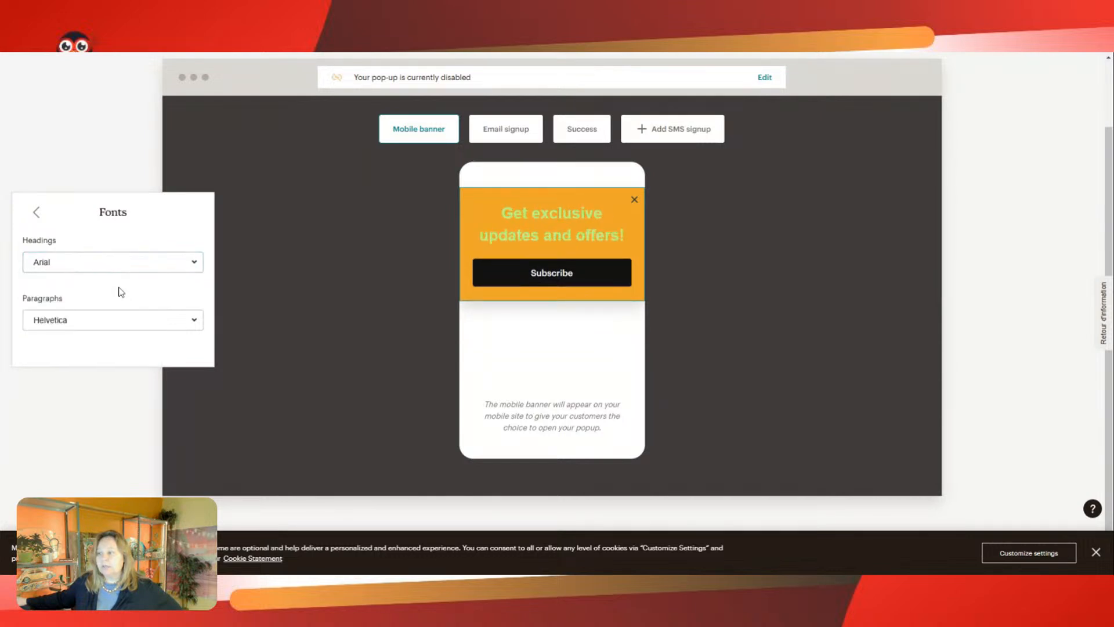
# Set the paragraphs font to Arial and leave the style options
pyautogui.click(105, 322)
pyautogui.scroll(-2, 99, 354)
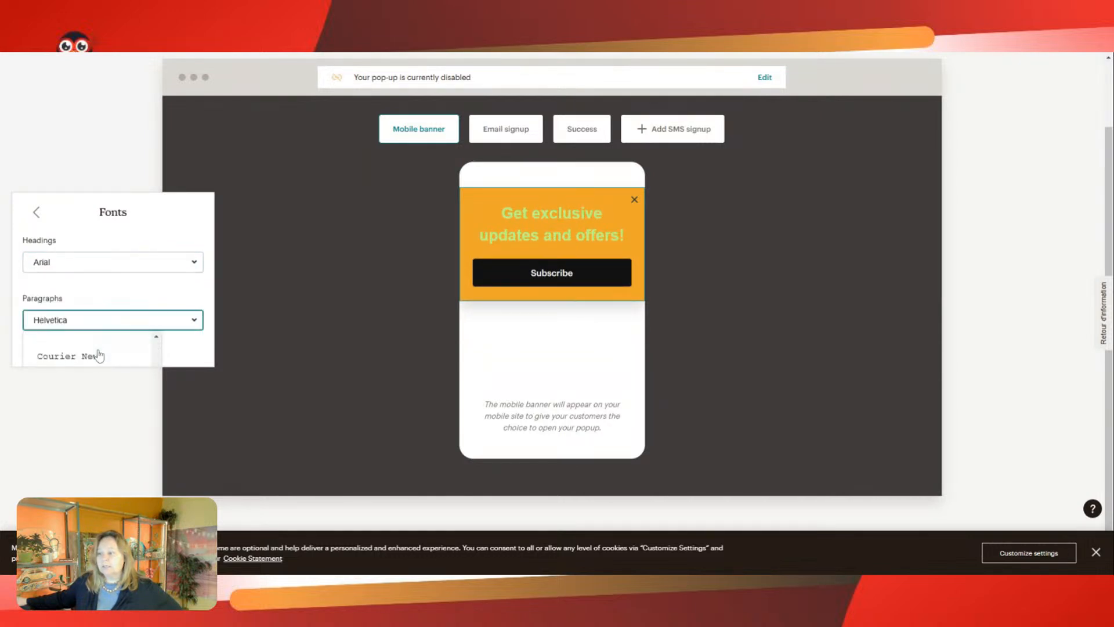
pyautogui.scroll(2, 98, 355)
pyautogui.click(94, 353)
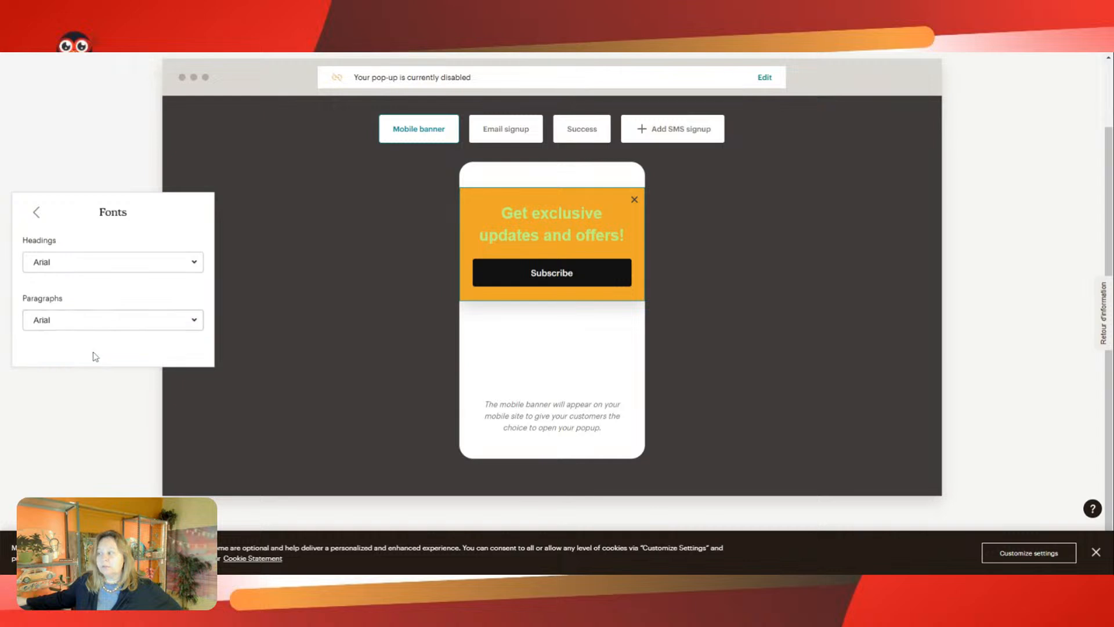
pyautogui.click(36, 212)
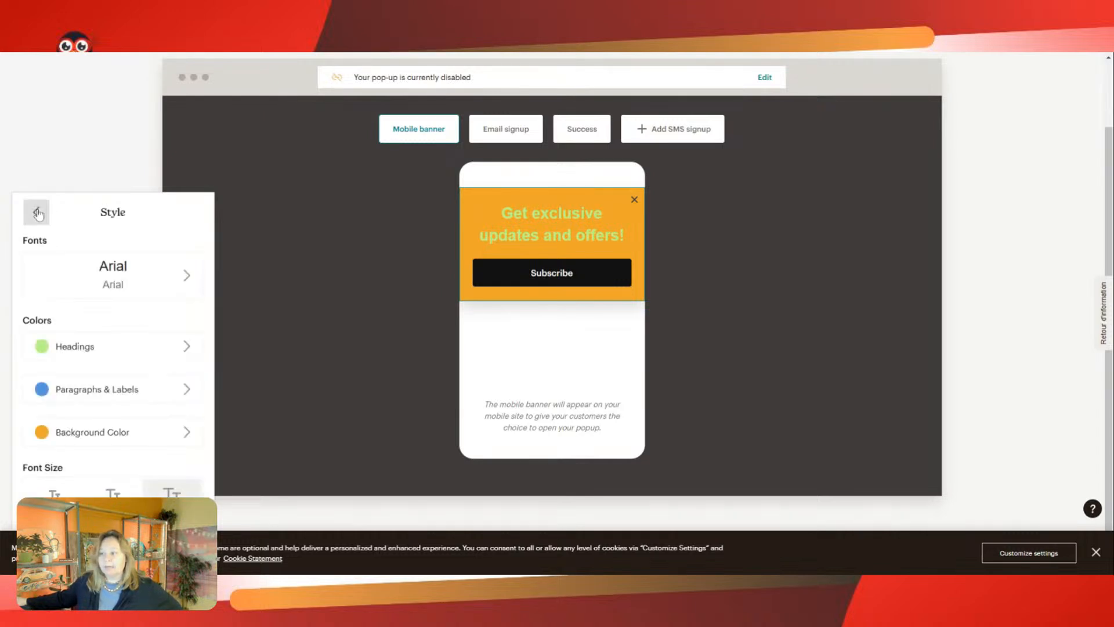
pyautogui.click(36, 213)
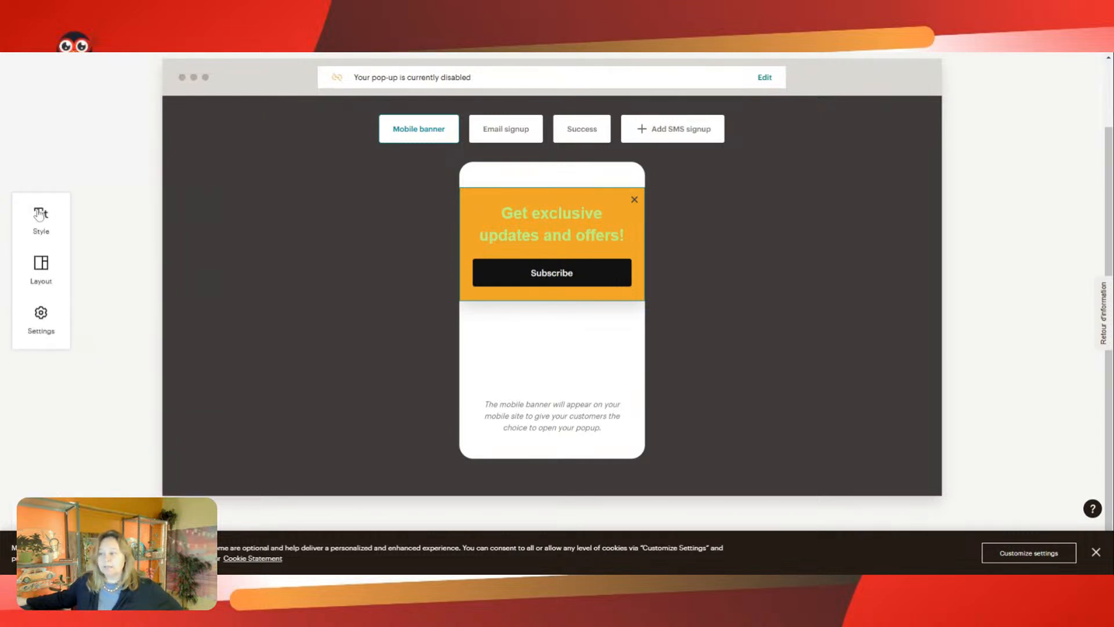
# Browse the pop-up layouts and choose the one without an image, with the email field above the sign-up button
pyautogui.click(46, 283)
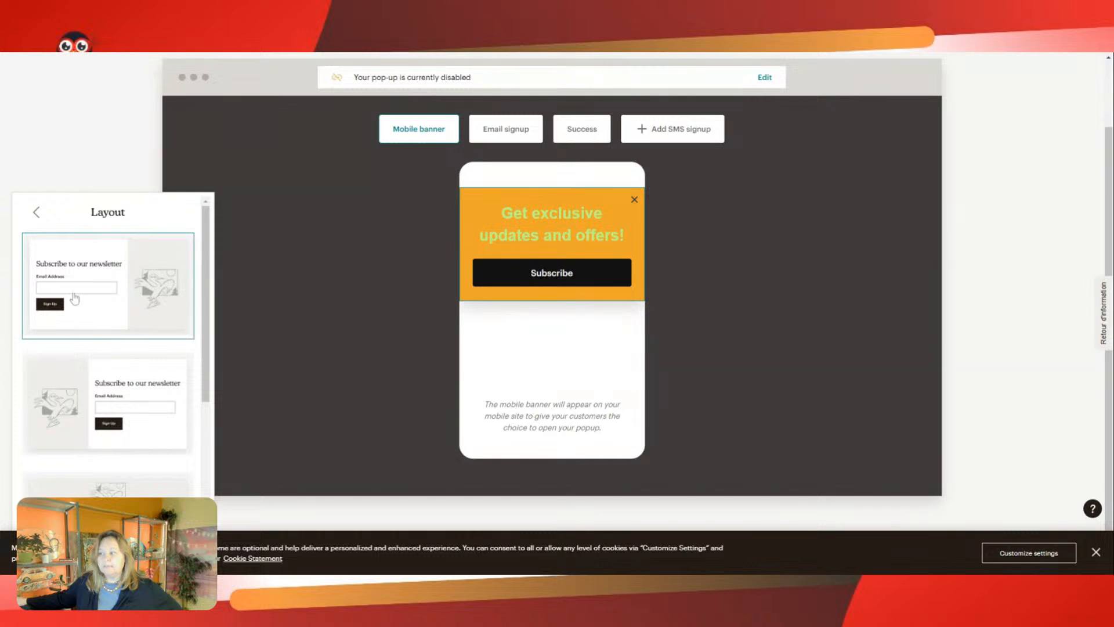
pyautogui.scroll(-5, 120, 389)
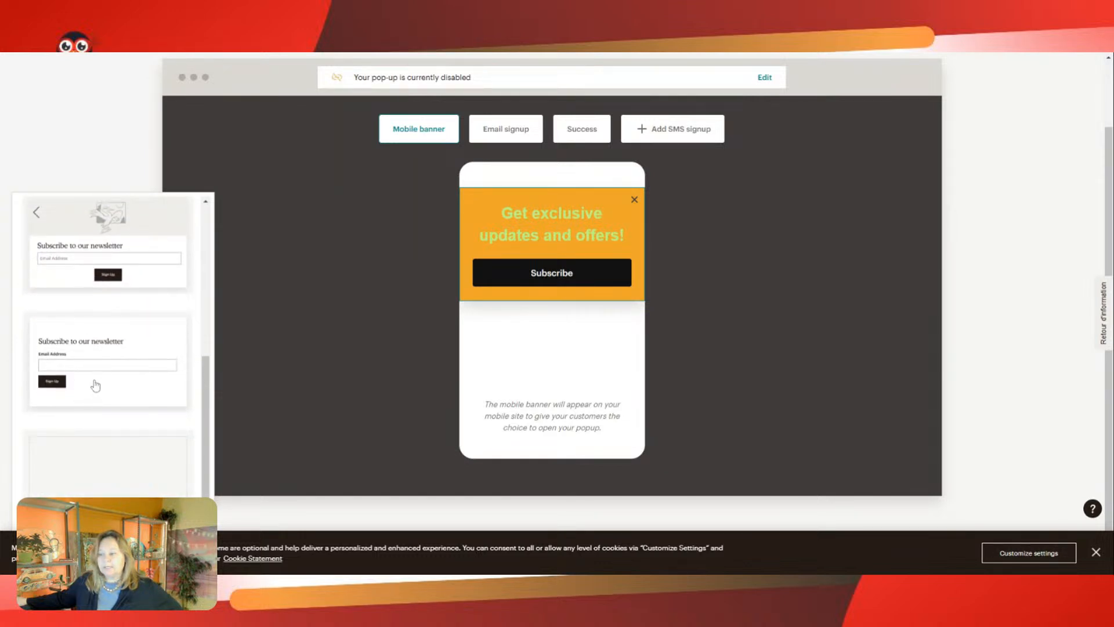
pyautogui.scroll(3, 154, 485)
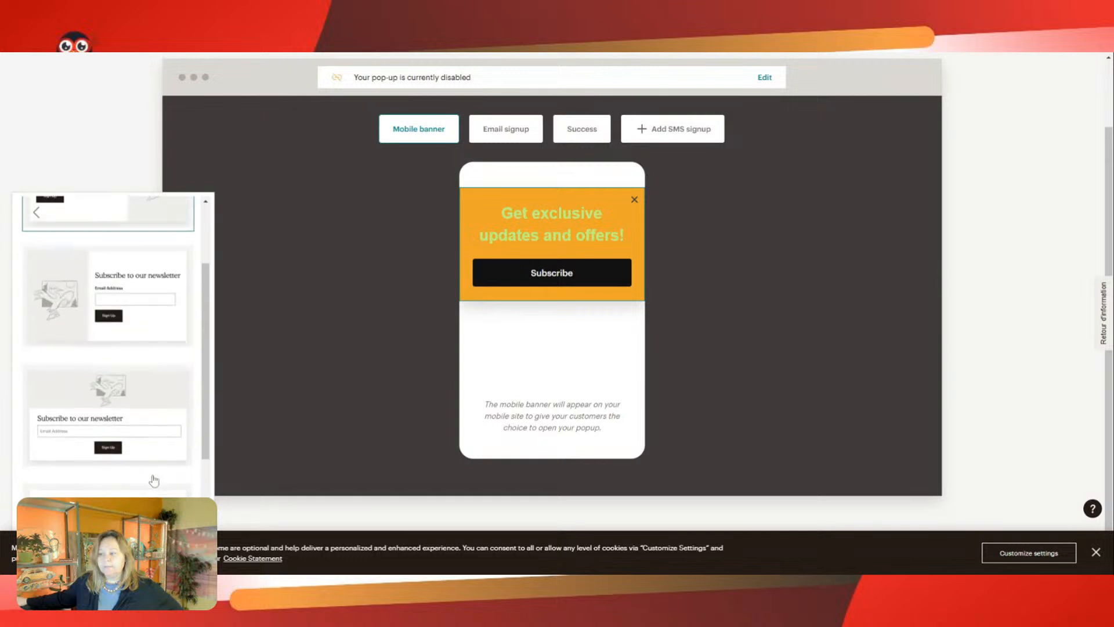
pyautogui.scroll(3, 60, 302)
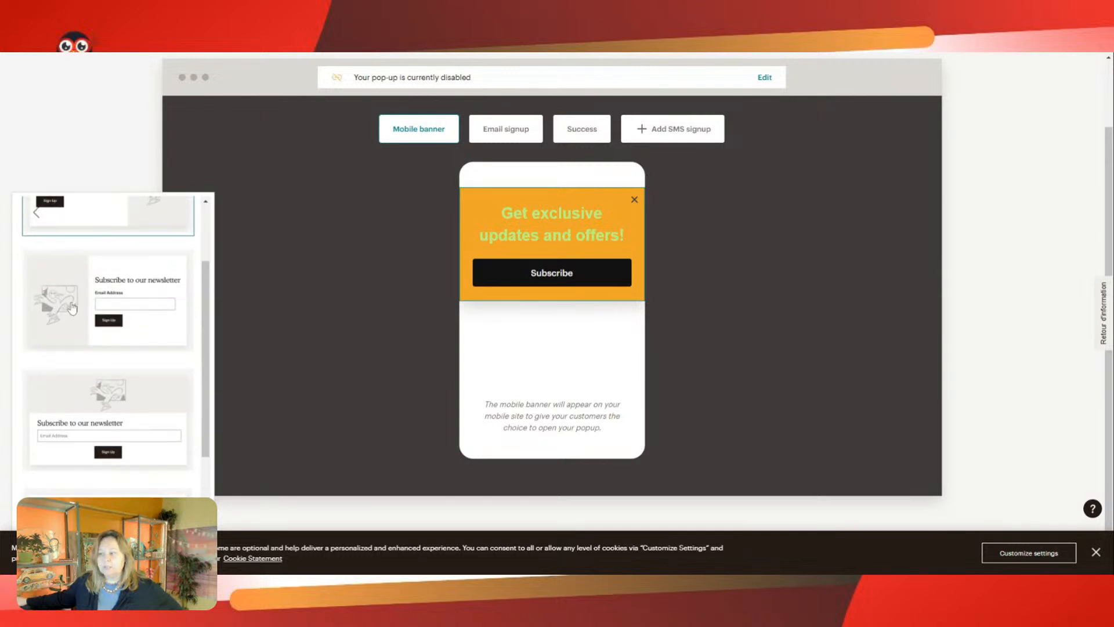
pyautogui.scroll(-5, 152, 297)
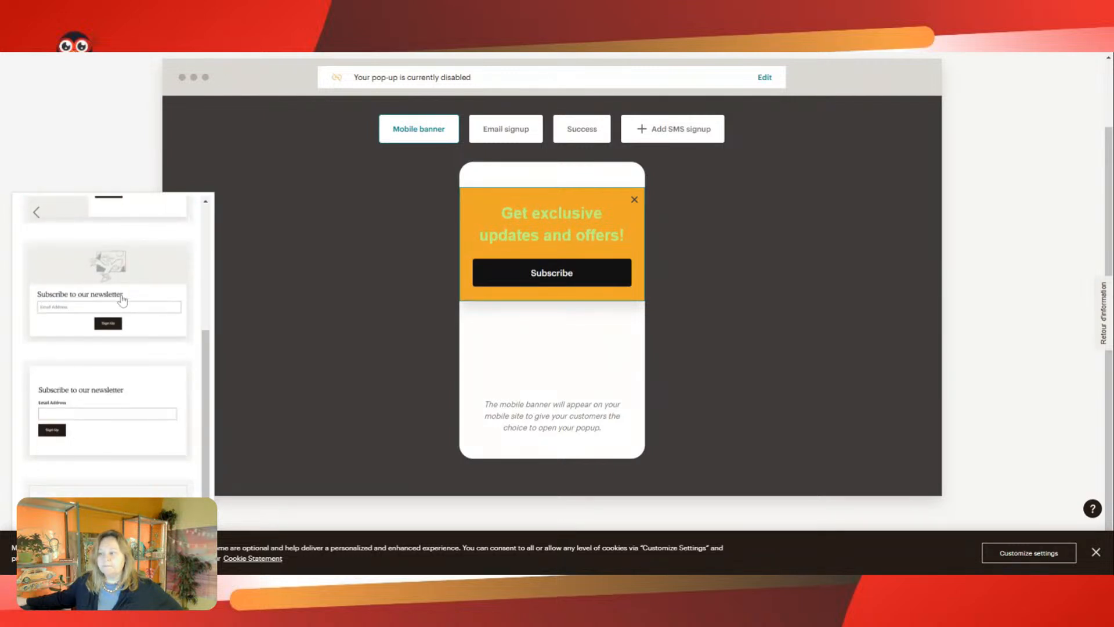
pyautogui.click(100, 415)
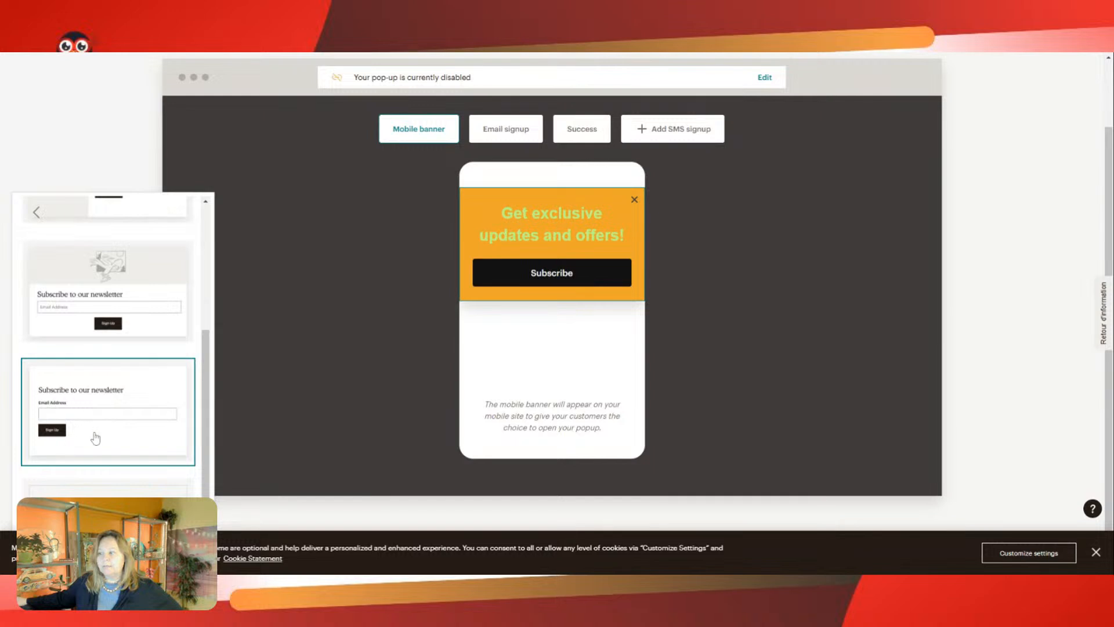
pyautogui.click(36, 212)
# Set the pop-up to display on "Scroll to middle of page" and, after trying Slide, choose the Modal position
pyautogui.click(50, 328)
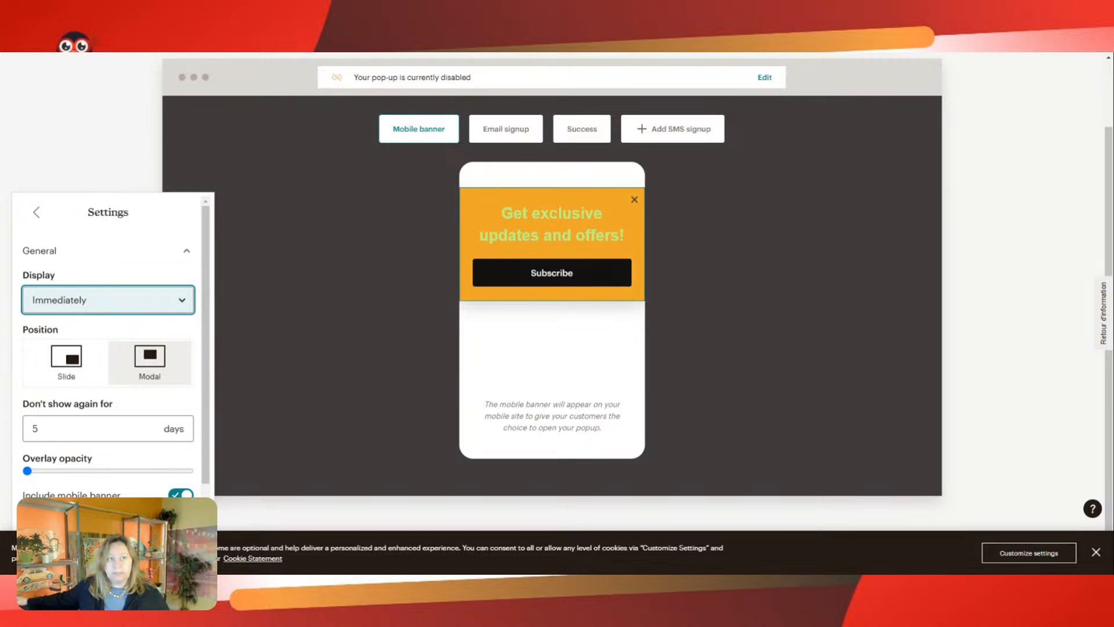
pyautogui.click(150, 356)
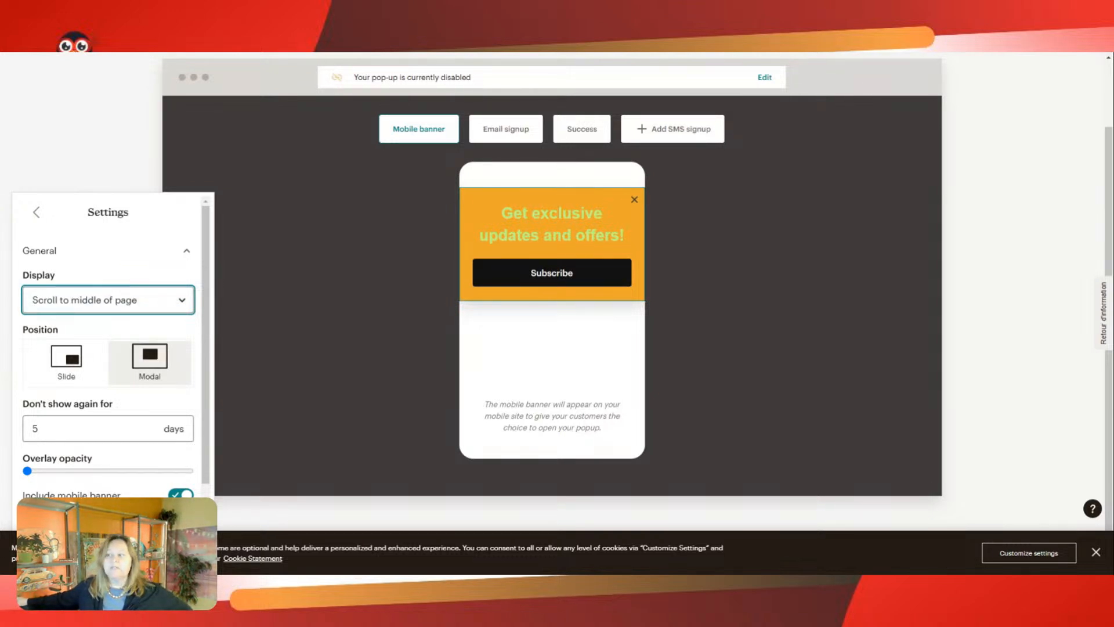
pyautogui.click(73, 359)
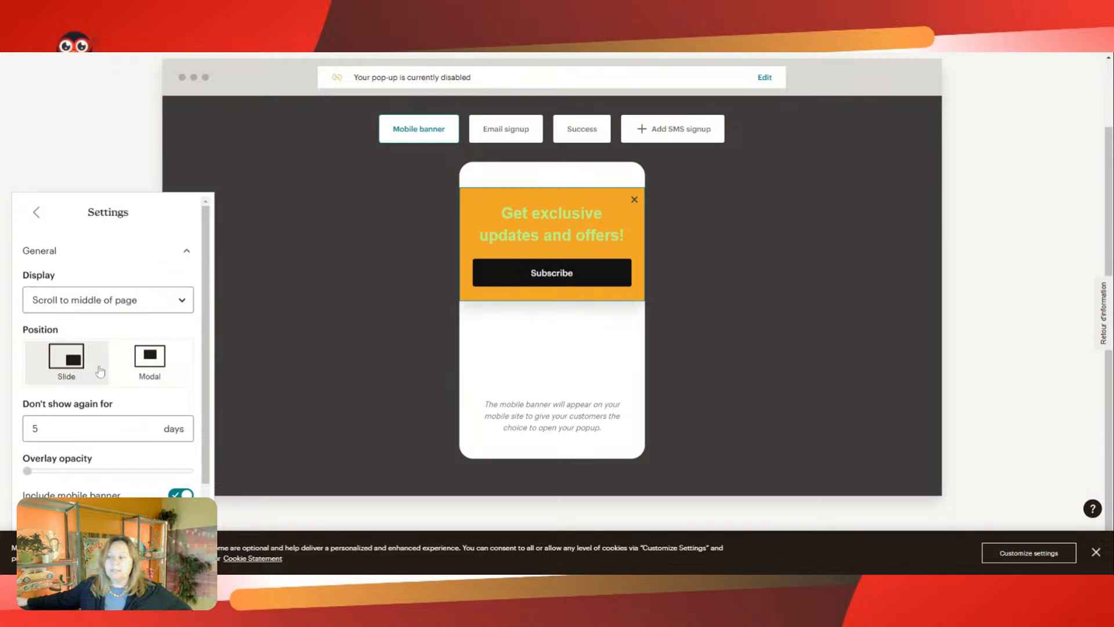
pyautogui.click(149, 365)
# Keep the "Don't show again for" period at 5 days and raise the overlay opacity slightly above its minimum
pyautogui.scroll(-1, 138, 361)
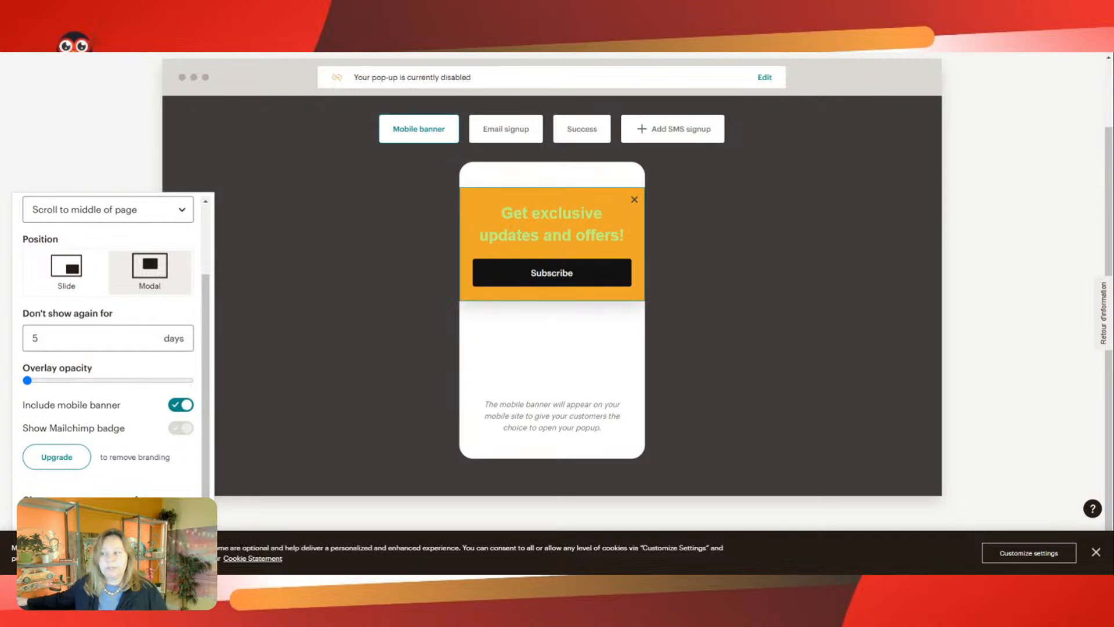
pyautogui.click(42, 338)
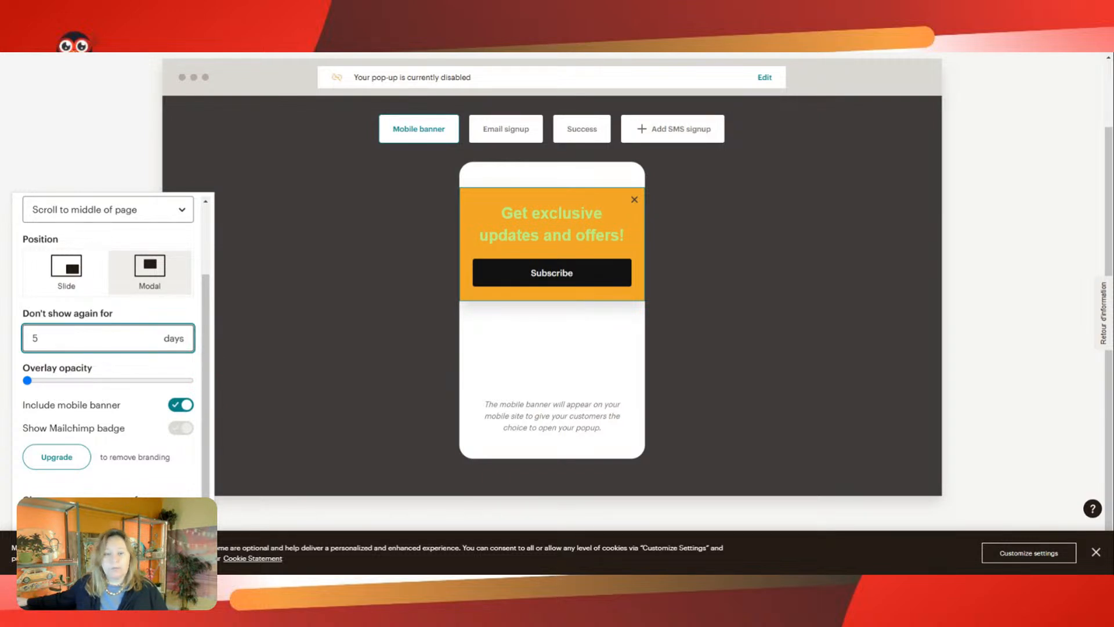
pyautogui.click(103, 392)
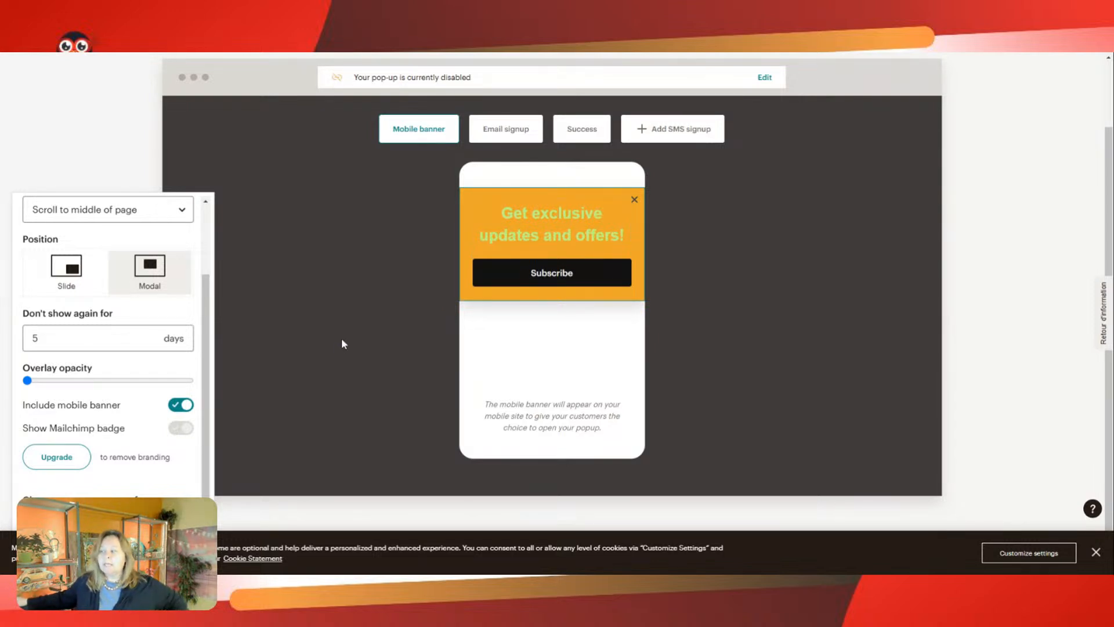
pyautogui.moveTo(30, 381)
pyautogui.mouseDown()
pyautogui.moveTo(157, 388)
pyautogui.moveTo(42, 382)
pyautogui.mouseUp()
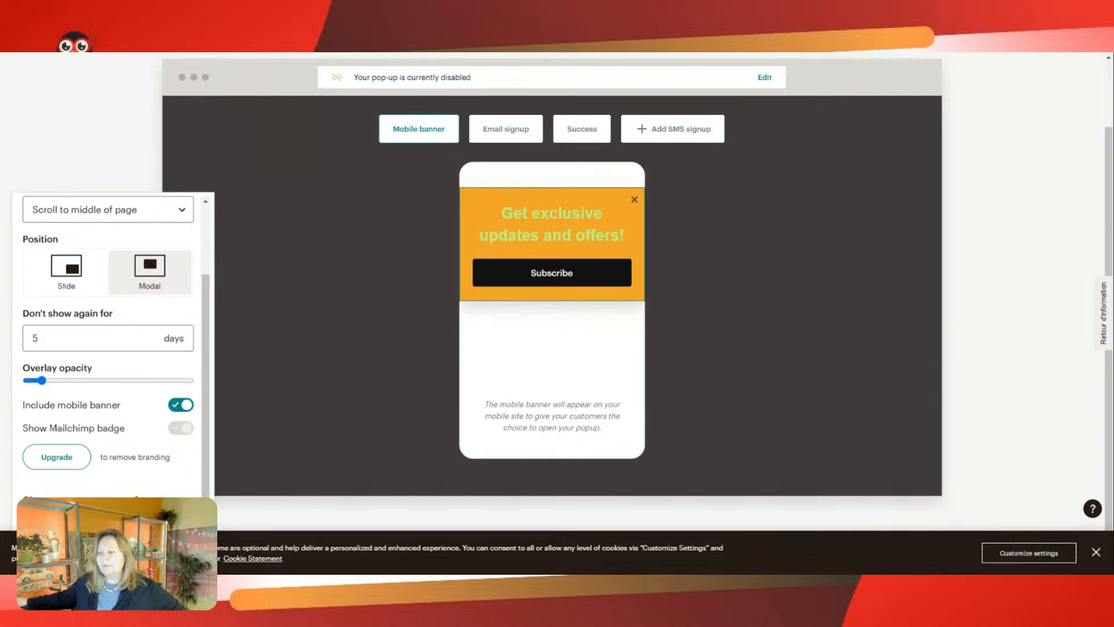
# Turn off the mobile banner, dismiss the recommendation to keep it, and turn the banner back on
pyautogui.click(179, 405)
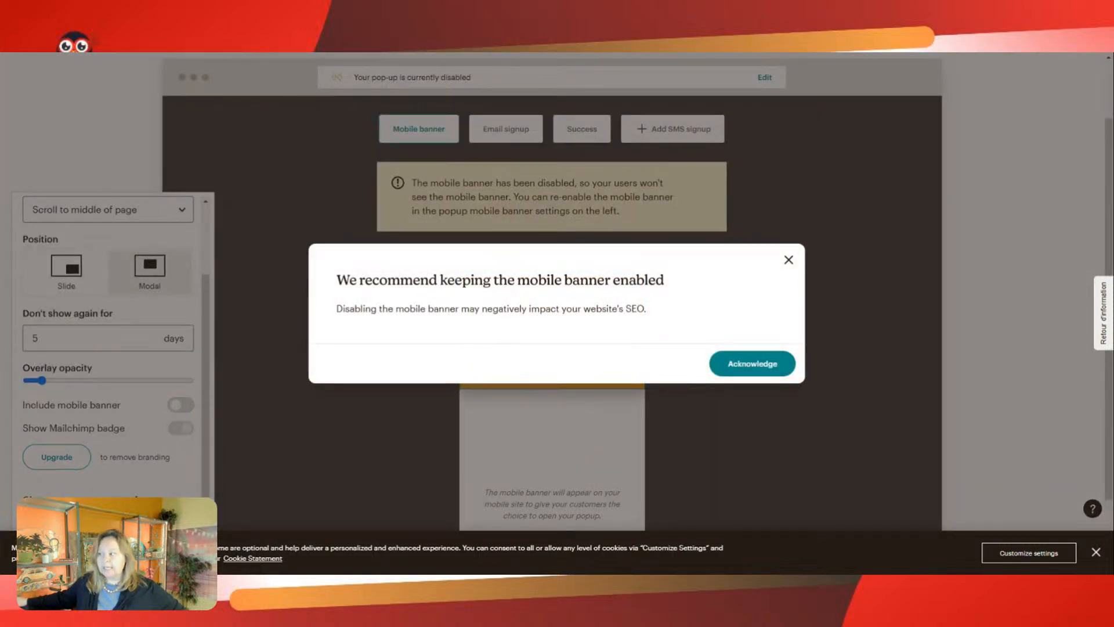
pyautogui.click(788, 259)
pyautogui.click(41, 316)
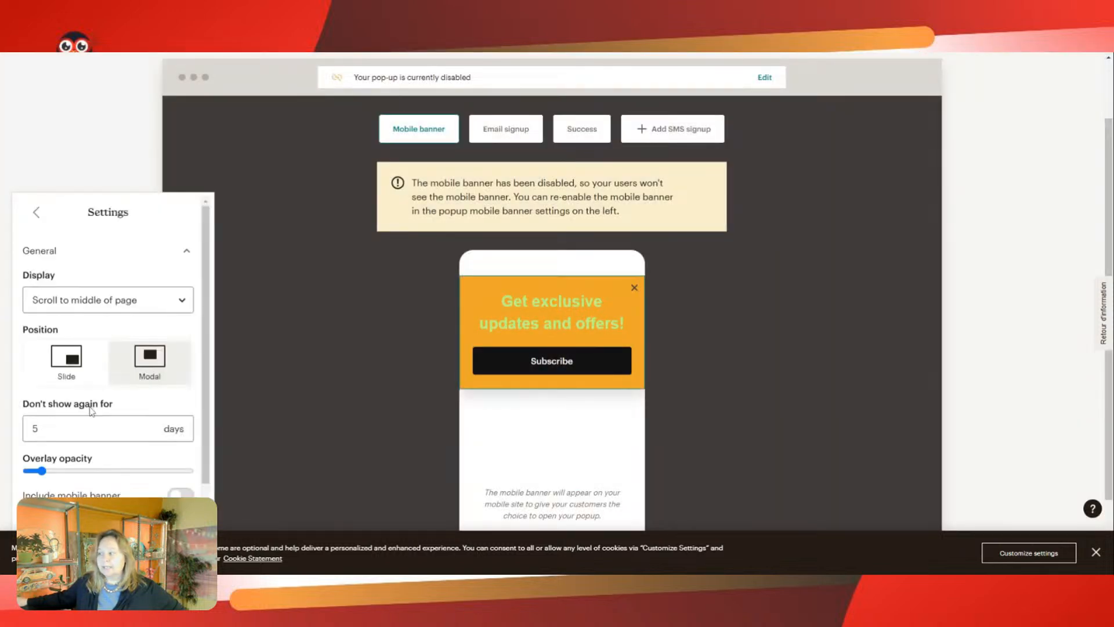
pyautogui.scroll(-3, 148, 396)
pyautogui.click(180, 404)
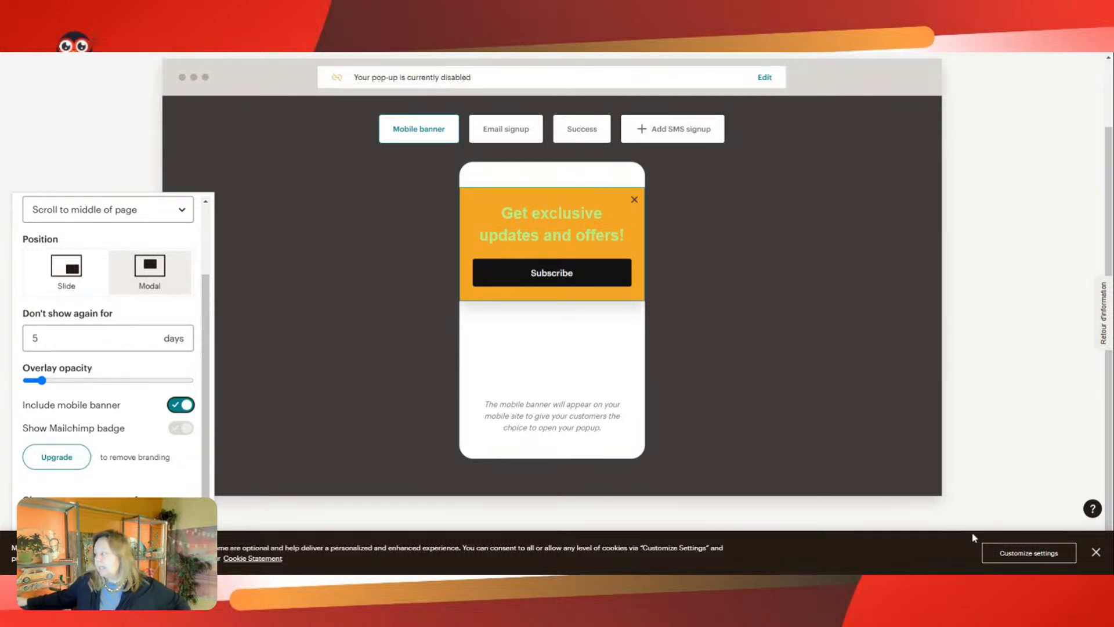
# Dismiss the cookie notice, review the pop-up's general settings down to the Mailchimp badge option, and close the settings
pyautogui.click(1098, 557)
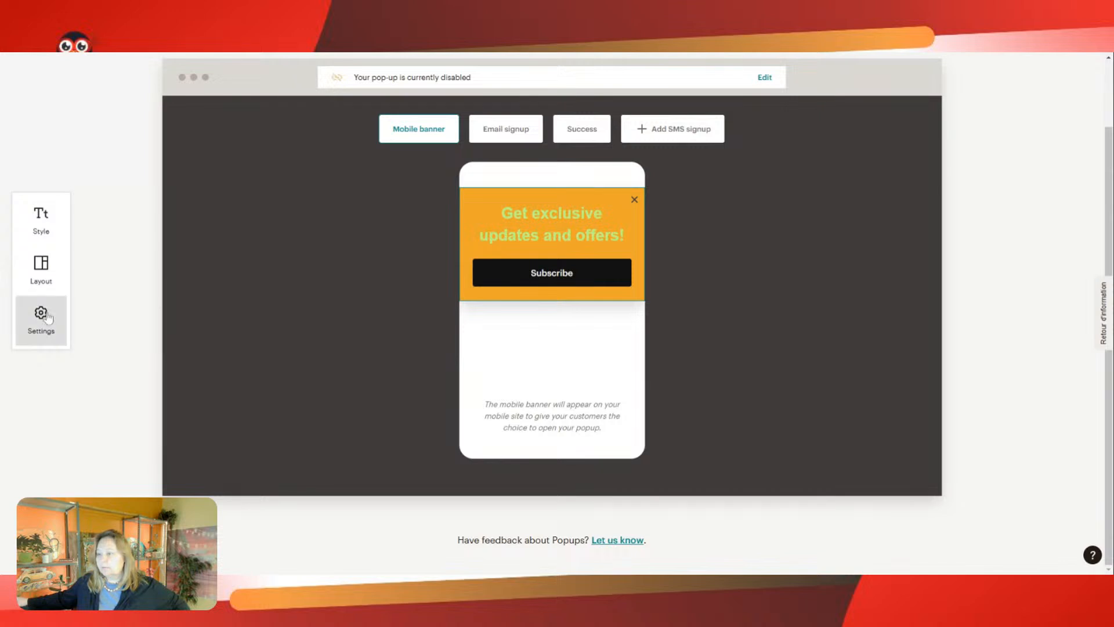
pyautogui.click(40, 318)
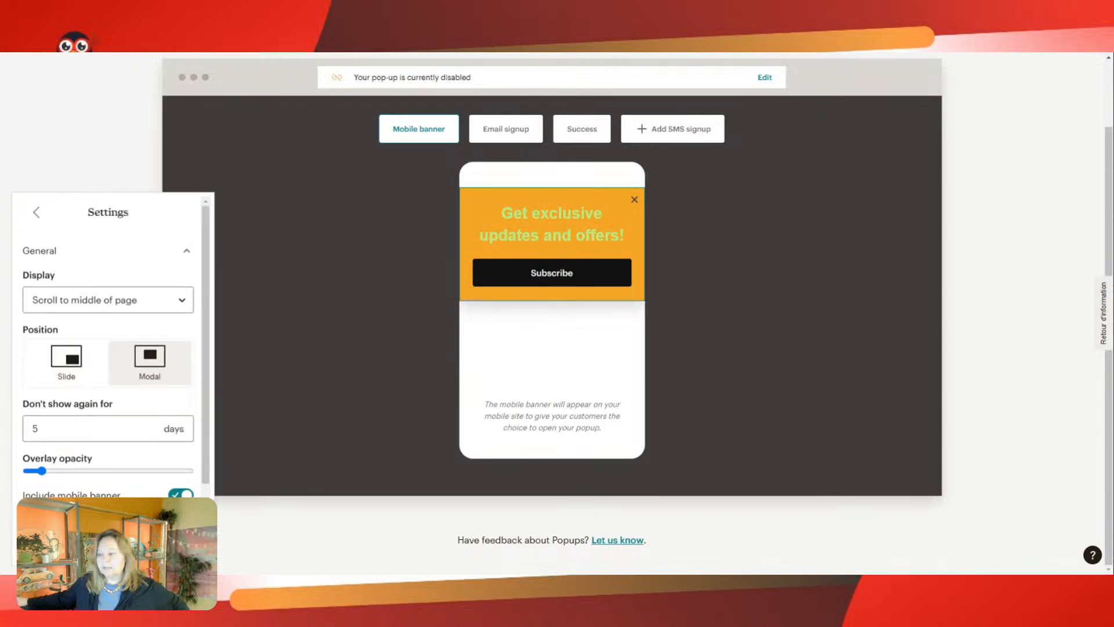
pyautogui.scroll(-2, 107, 349)
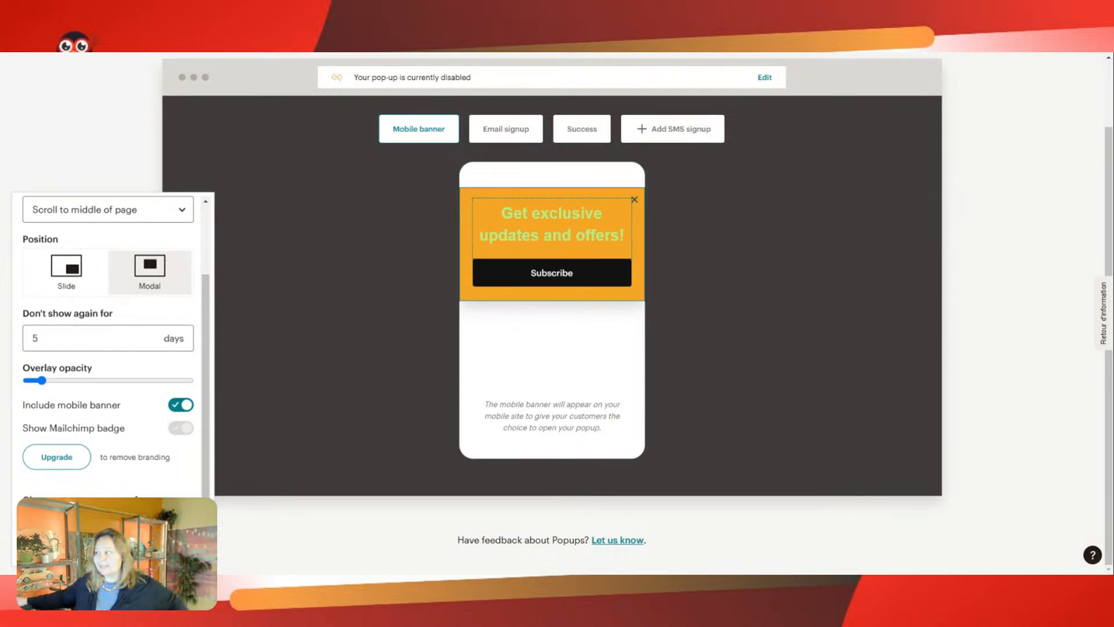
pyautogui.click(82, 144)
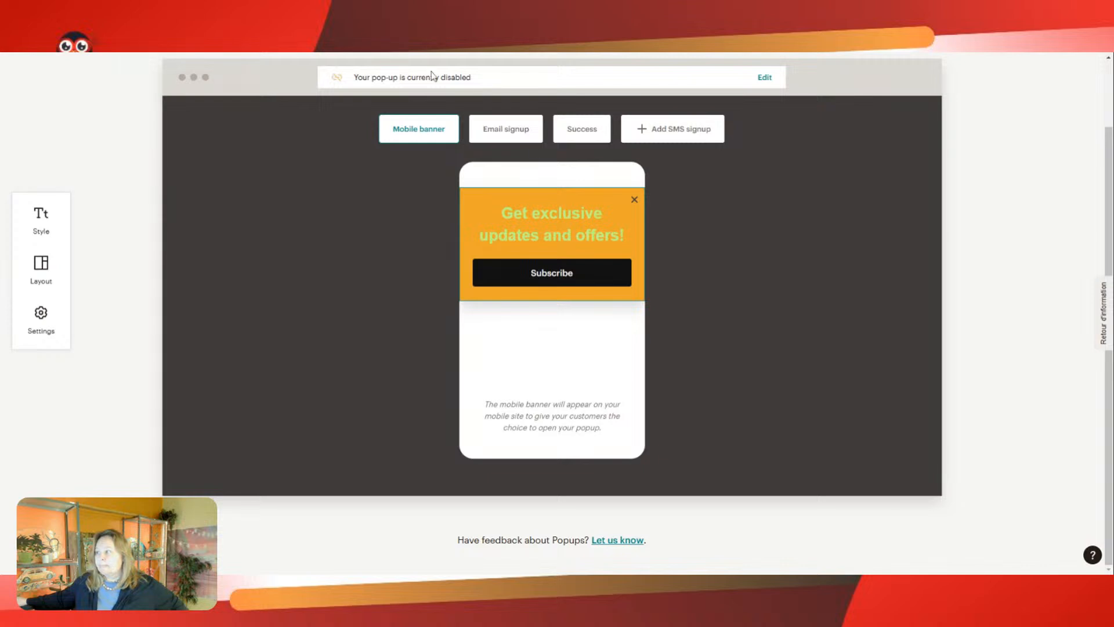
# Enable the pop-up on the SOCIAL NINJA site and save the form's changes
pyautogui.click(766, 79)
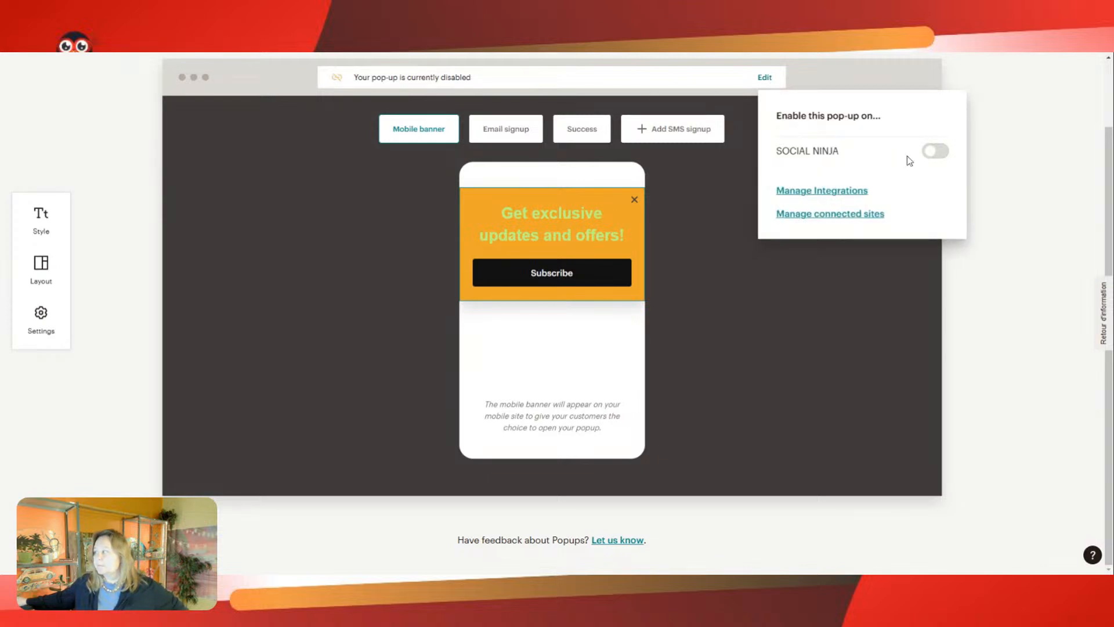
pyautogui.click(931, 151)
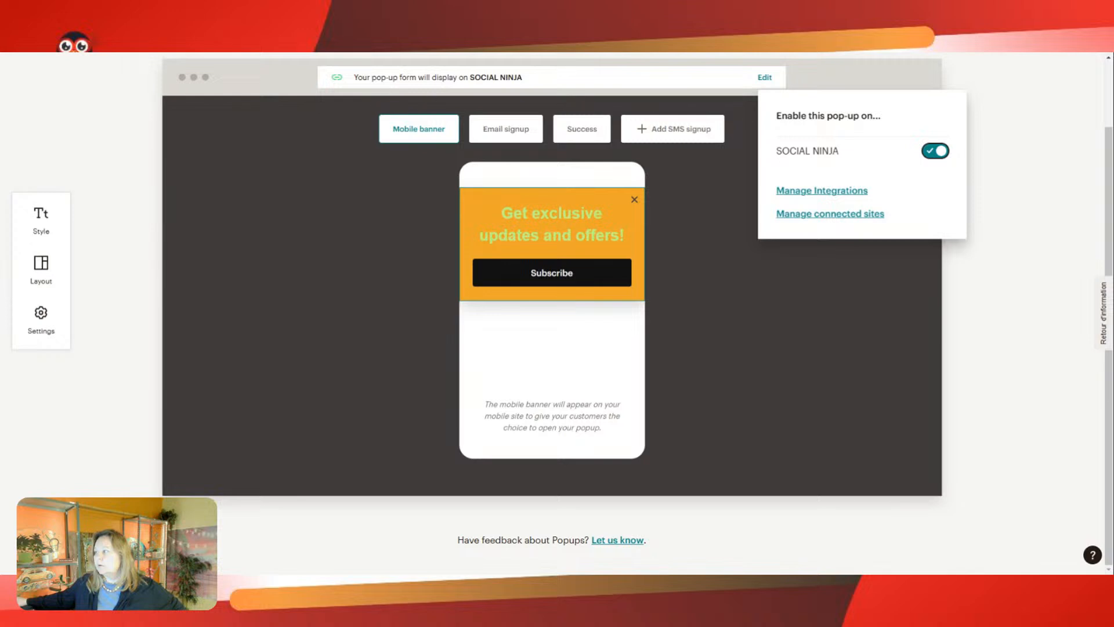
pyautogui.click(748, 234)
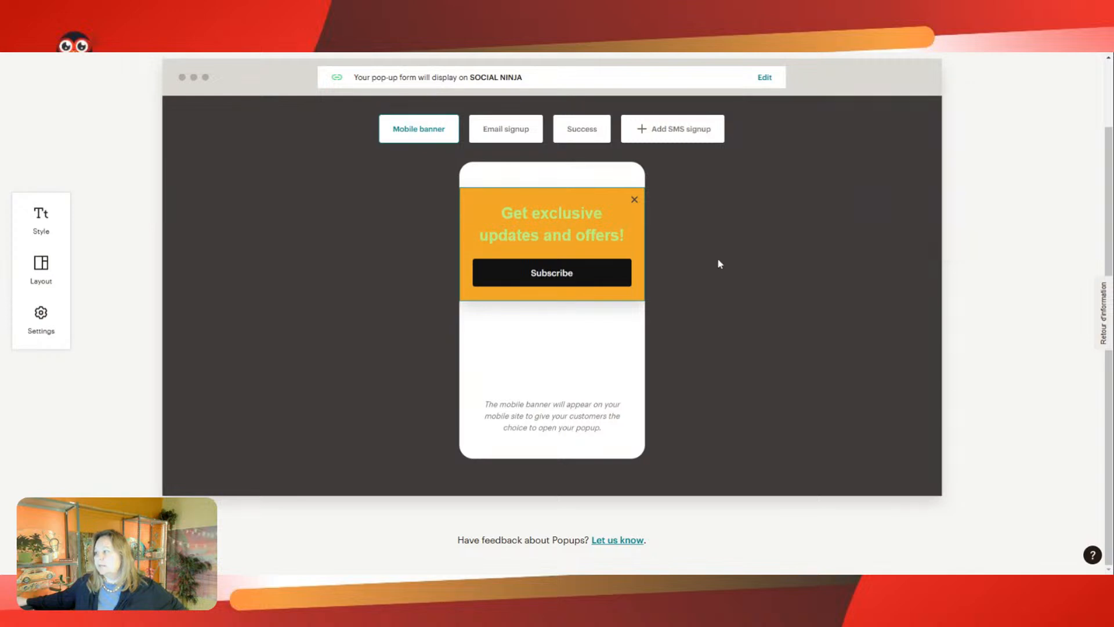
pyautogui.scroll(2, 689, 334)
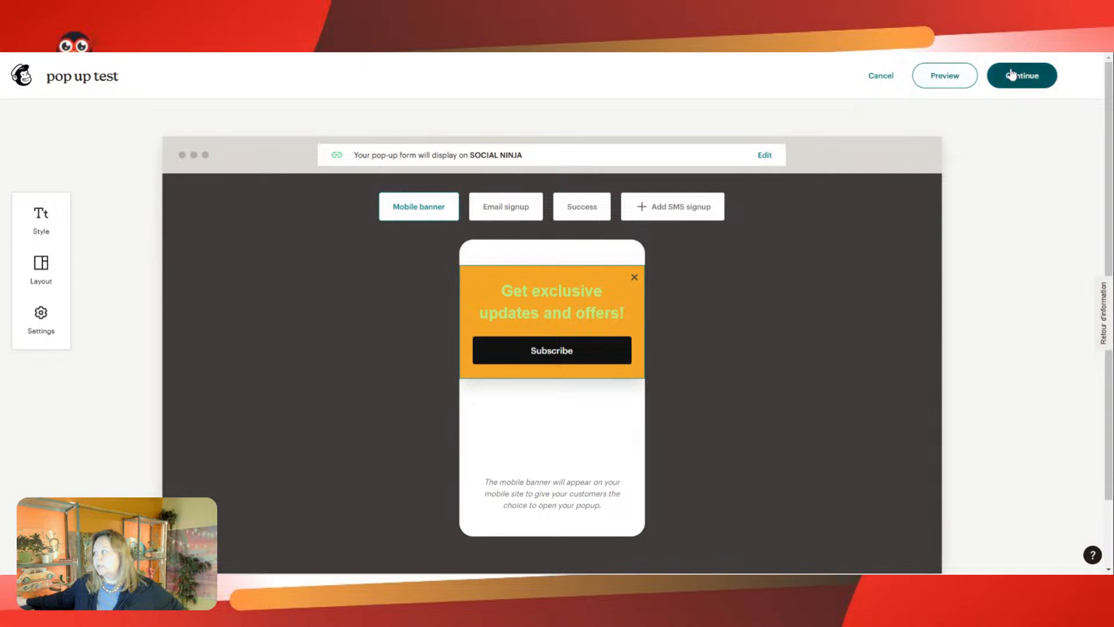
pyautogui.click(1037, 87)
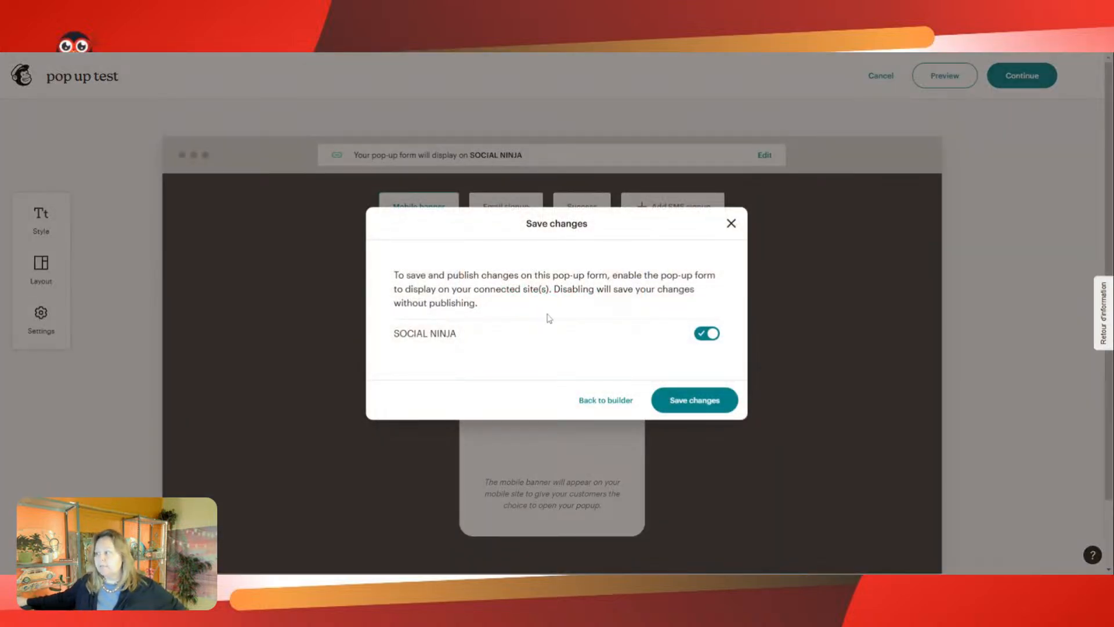
pyautogui.click(683, 409)
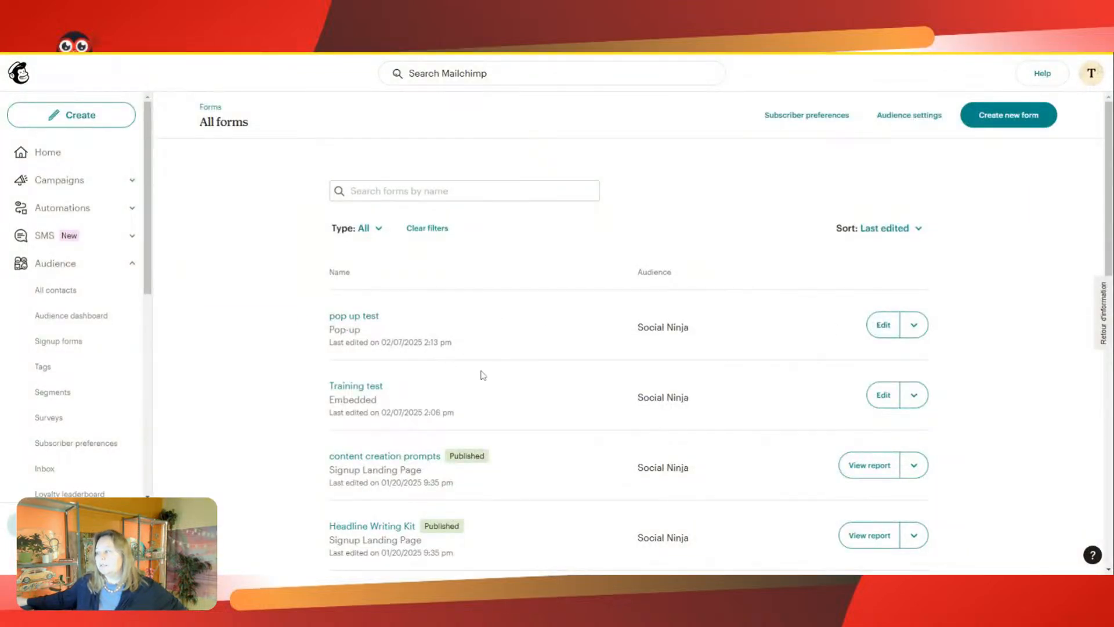
# Delete the "pop up test" form from the forms list, confirming with DELETE
pyautogui.click(914, 324)
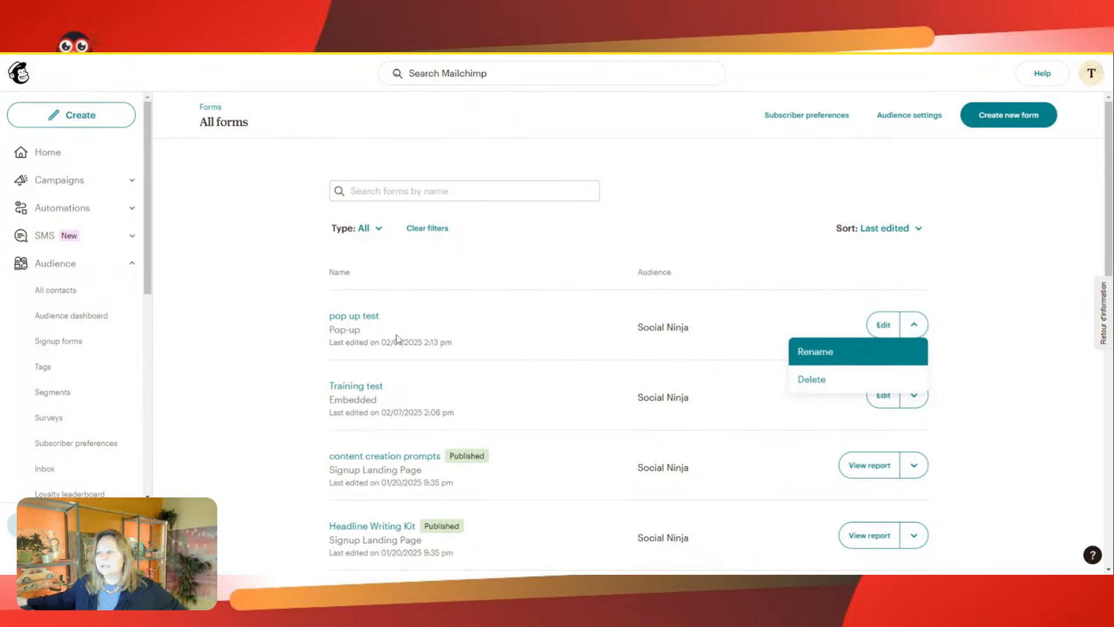
pyautogui.click(820, 380)
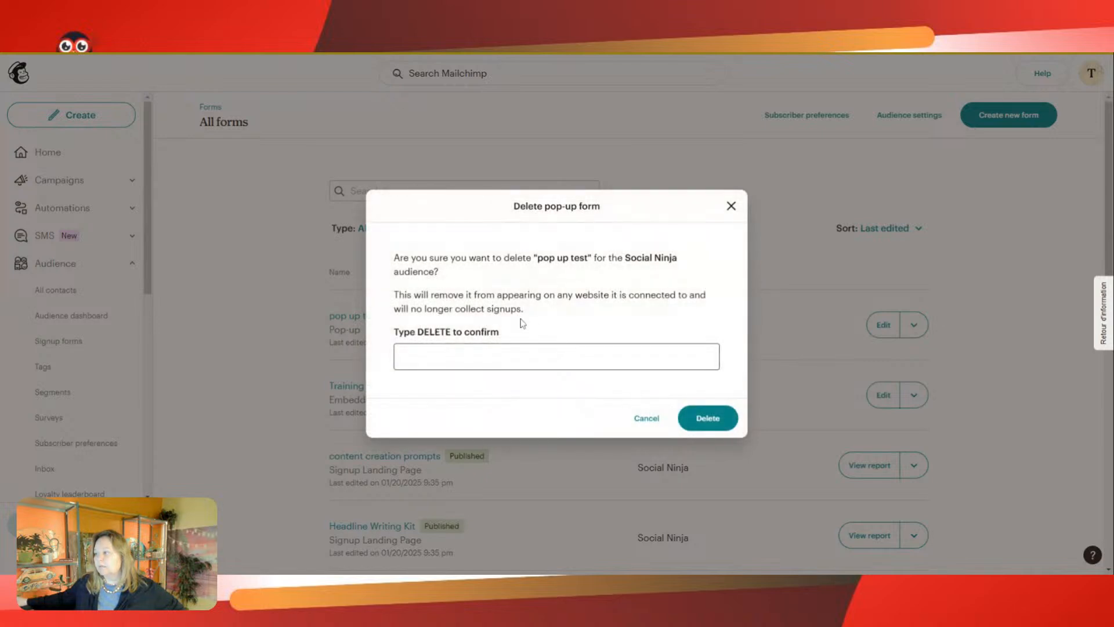
pyautogui.write('DELETE')
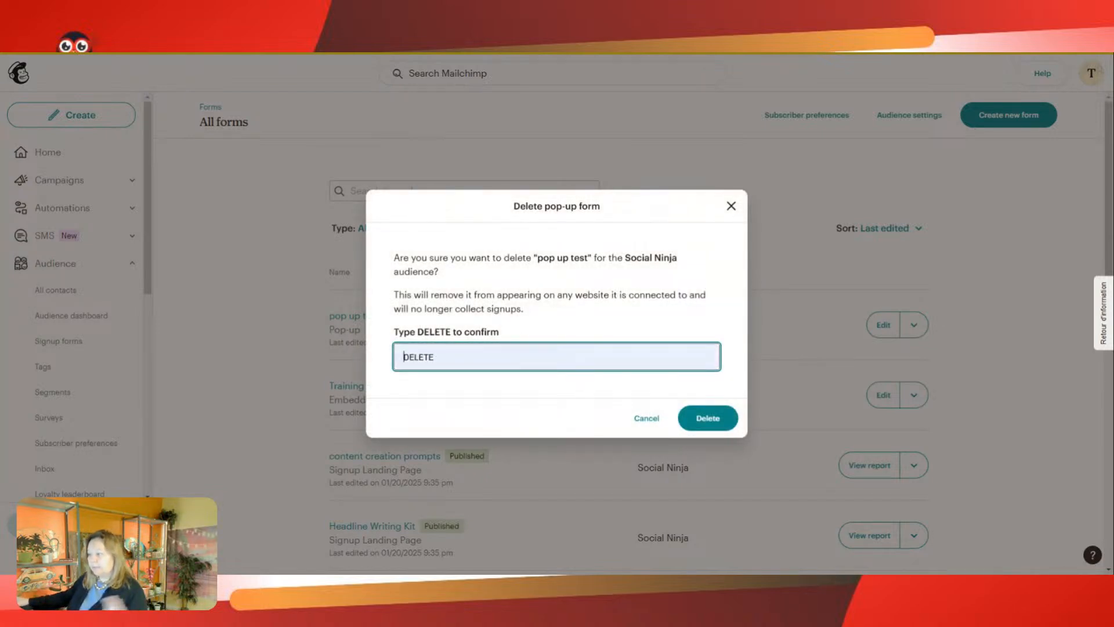
pyautogui.click(700, 417)
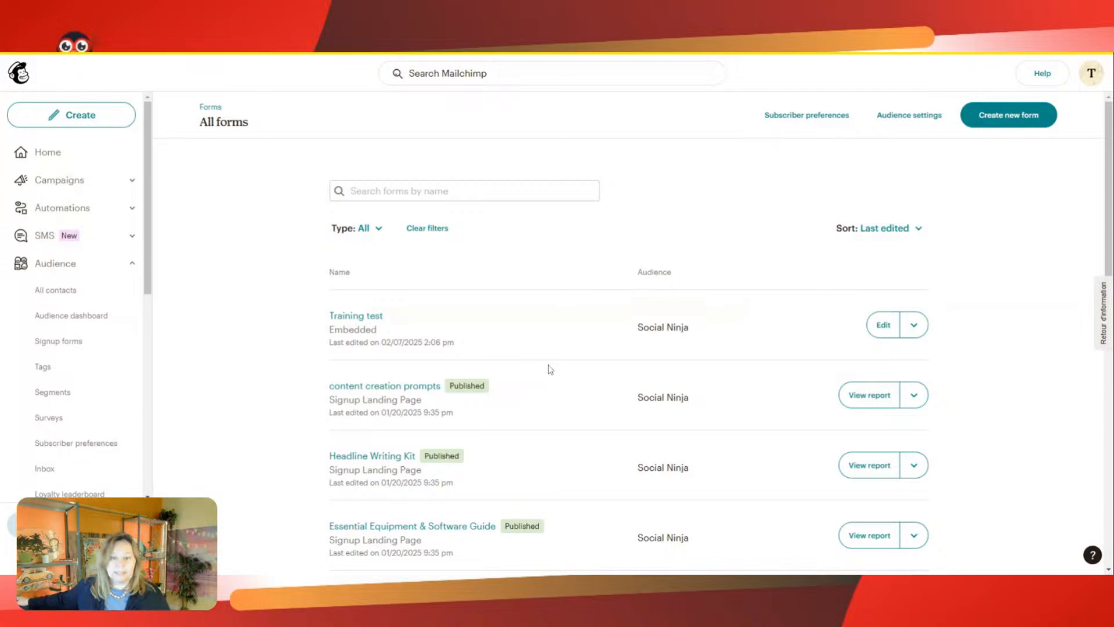
# Create a signup landing page named "landing page test" for the Social Ninja audience and continue to the builder
pyautogui.click(1025, 116)
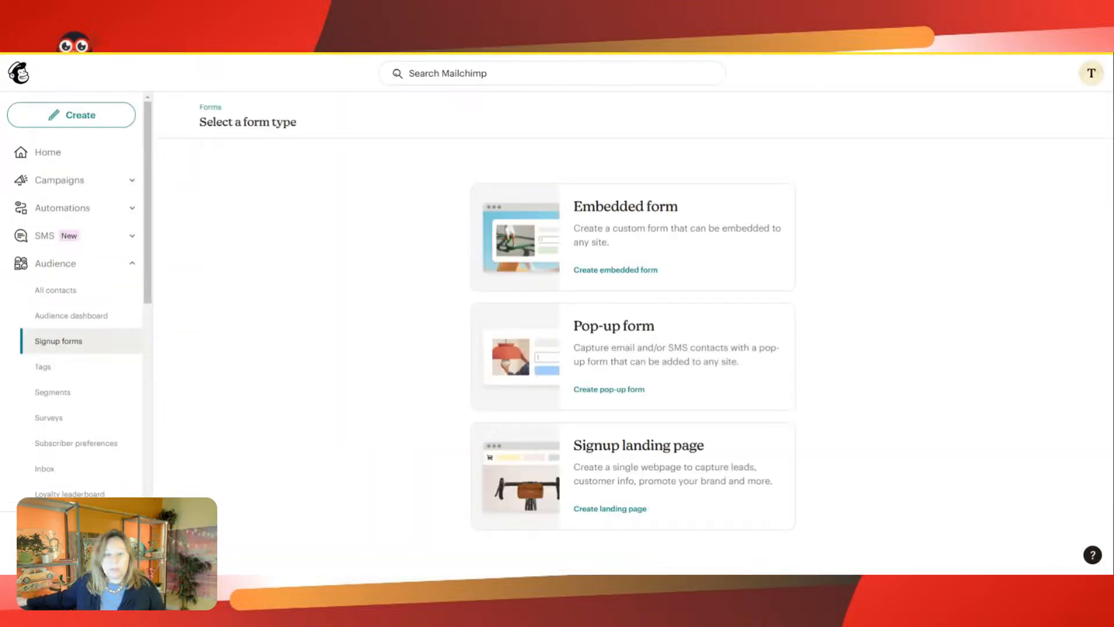
pyautogui.click(641, 477)
pyautogui.click(557, 225)
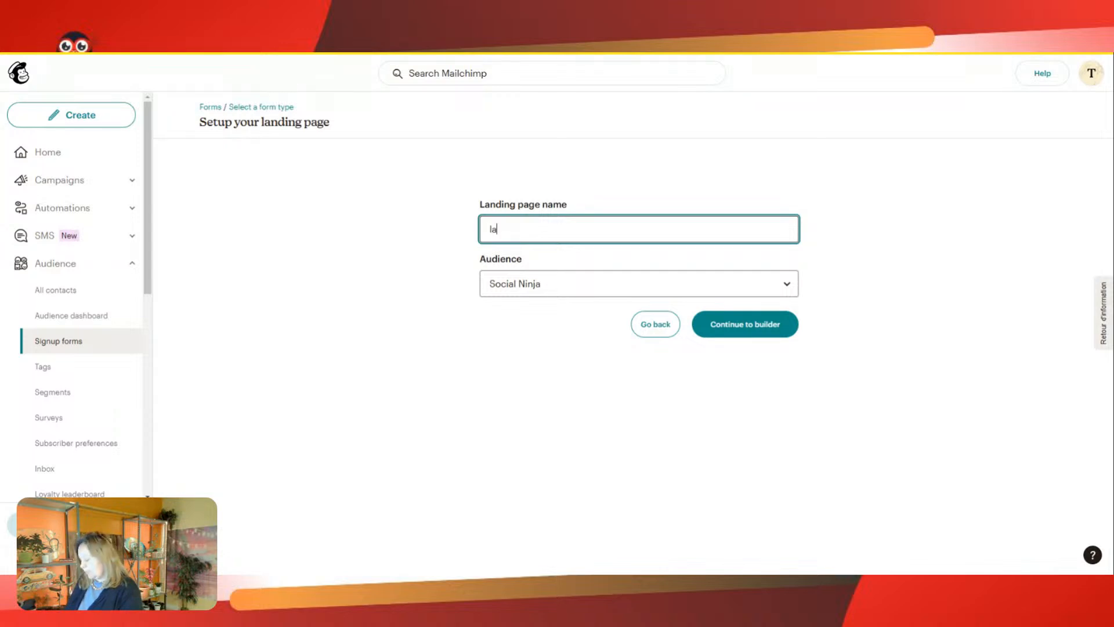
pyautogui.write('nding page test')
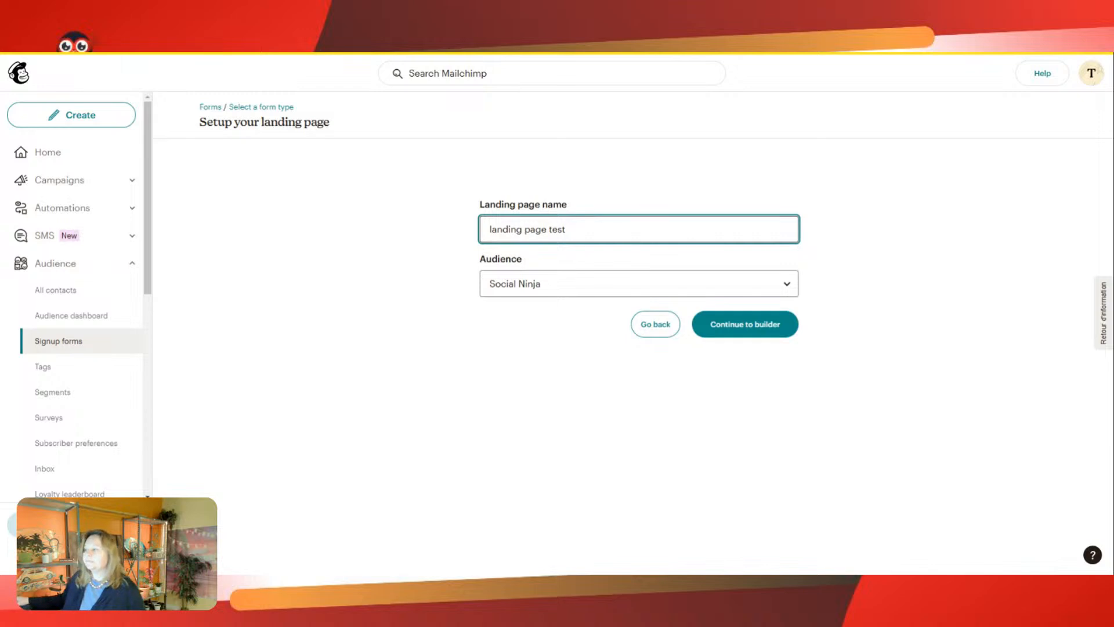
pyautogui.click(754, 325)
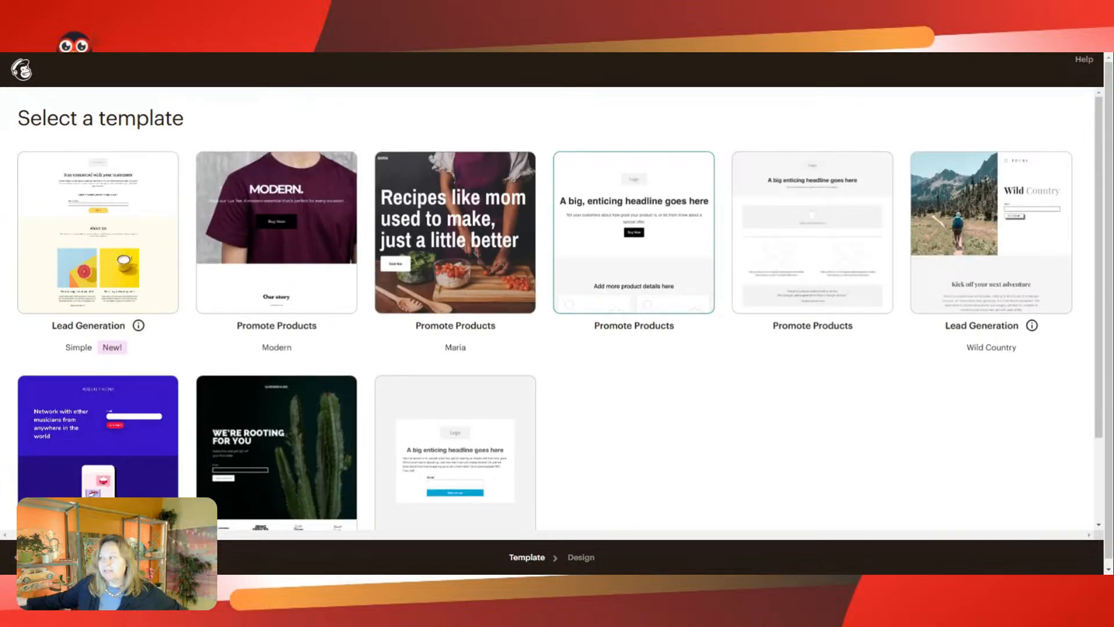
# Browse the landing page templates and choose the "Wild Country" Lead Generation template
pyautogui.scroll(-2, 644, 298)
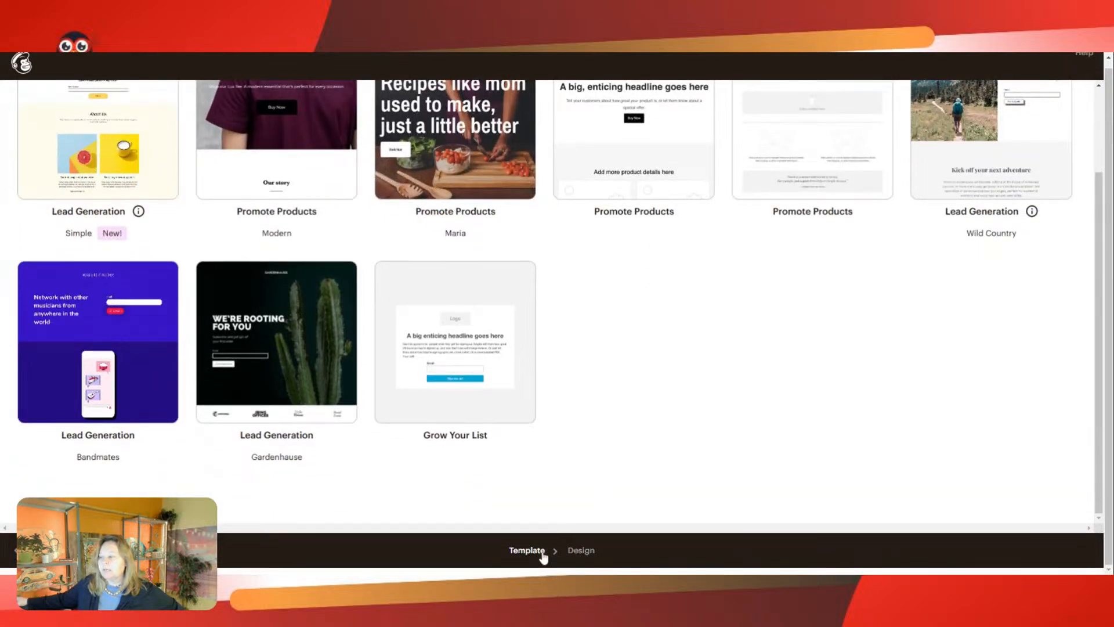
pyautogui.scroll(2, 686, 432)
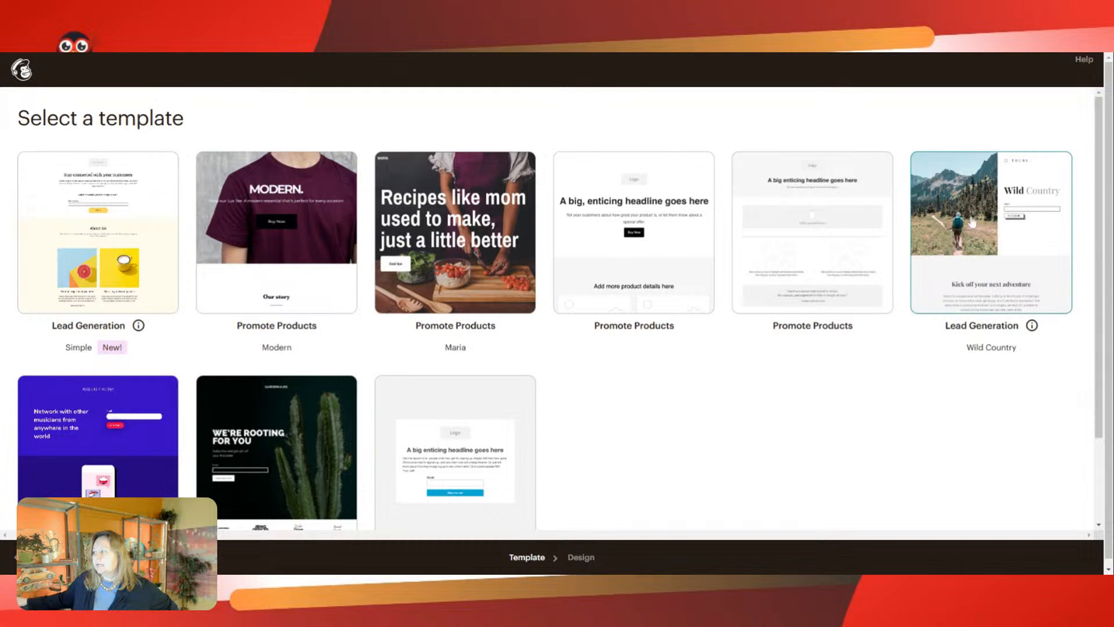
pyautogui.scroll(-1, 990, 278)
pyautogui.scroll(-3, 990, 270)
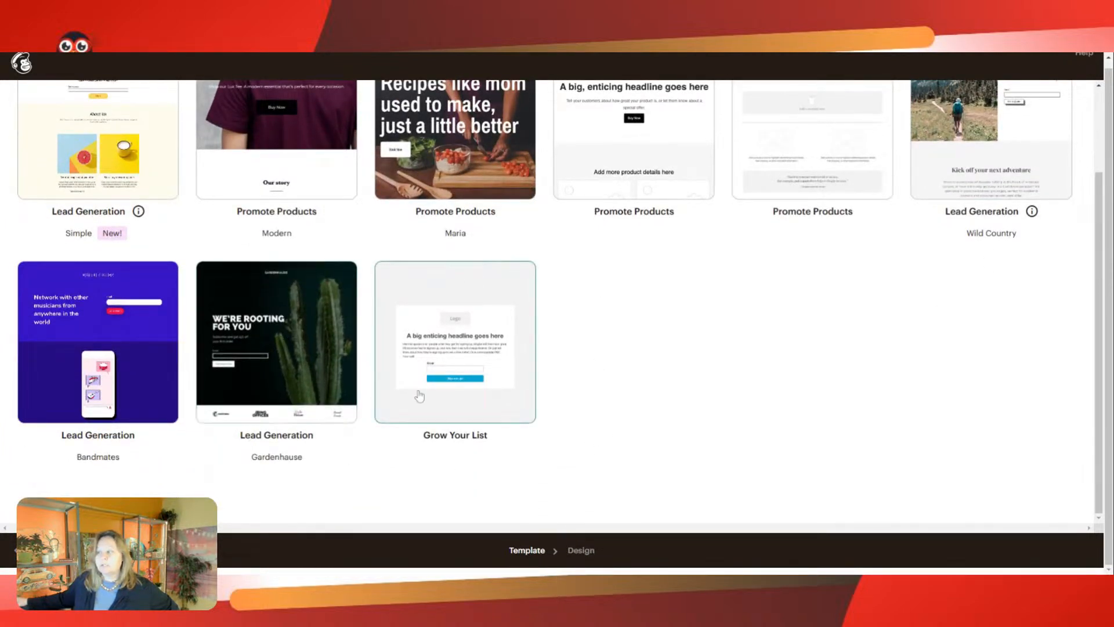
pyautogui.scroll(3, 459, 378)
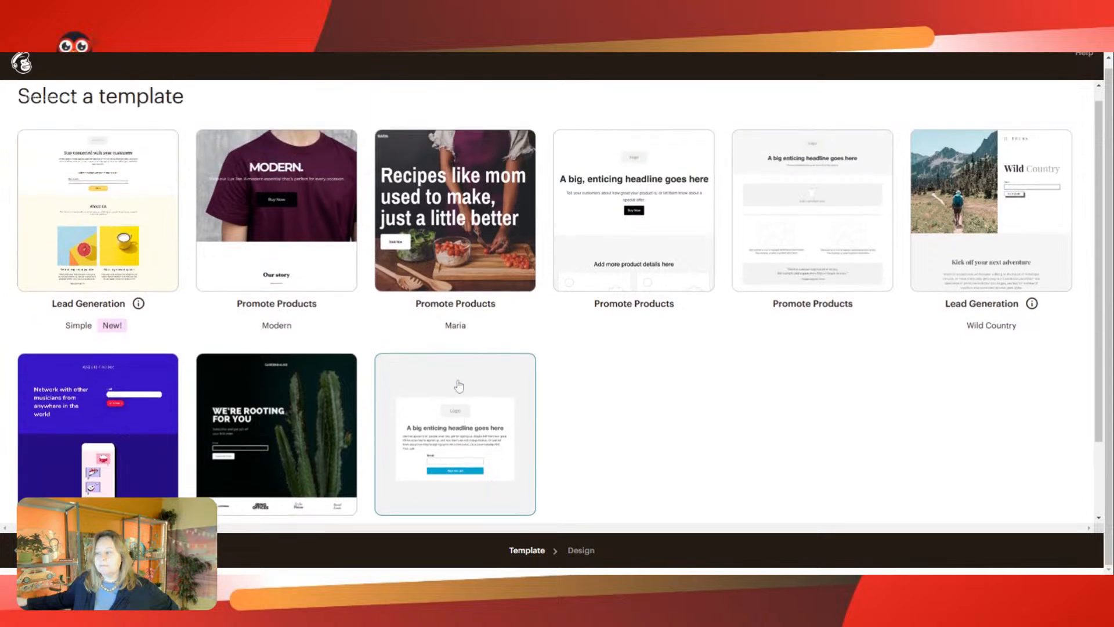
pyautogui.moveTo(140, 320)
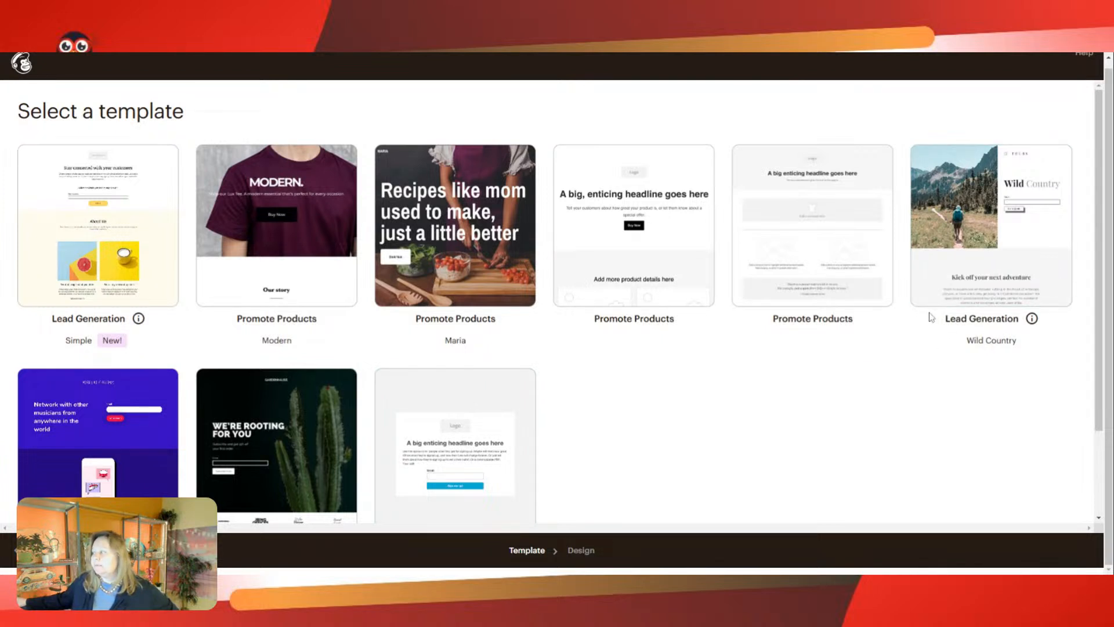
pyautogui.click(1037, 235)
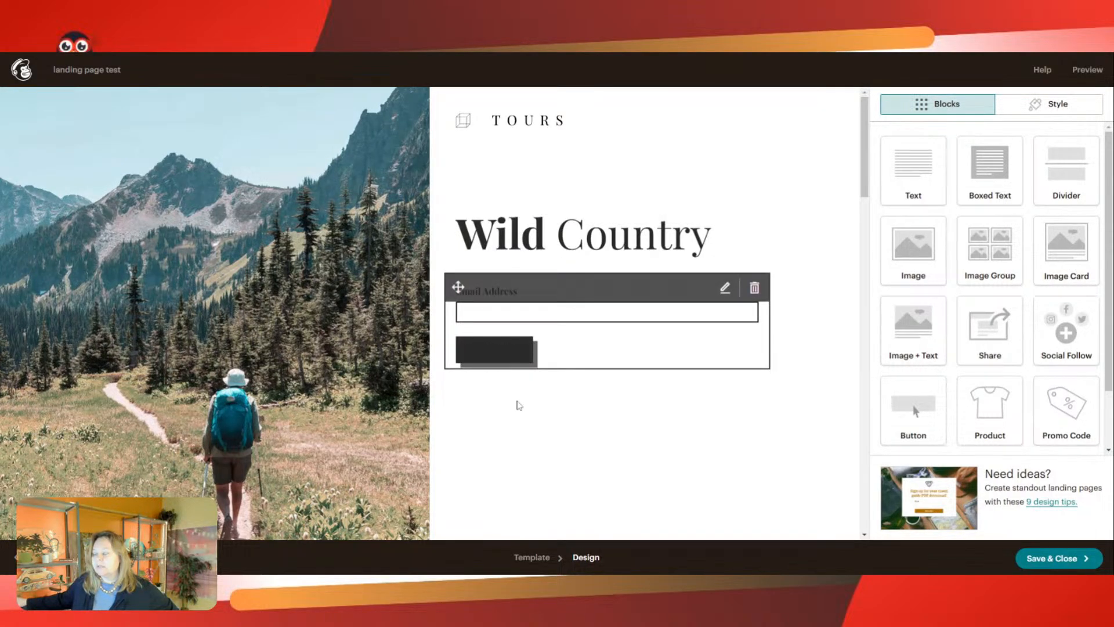
# Examine the Wild Country page's layout, from the email signup header down through its text and image sections
pyautogui.scroll(-2, 283, 414)
pyautogui.scroll(-8, 281, 414)
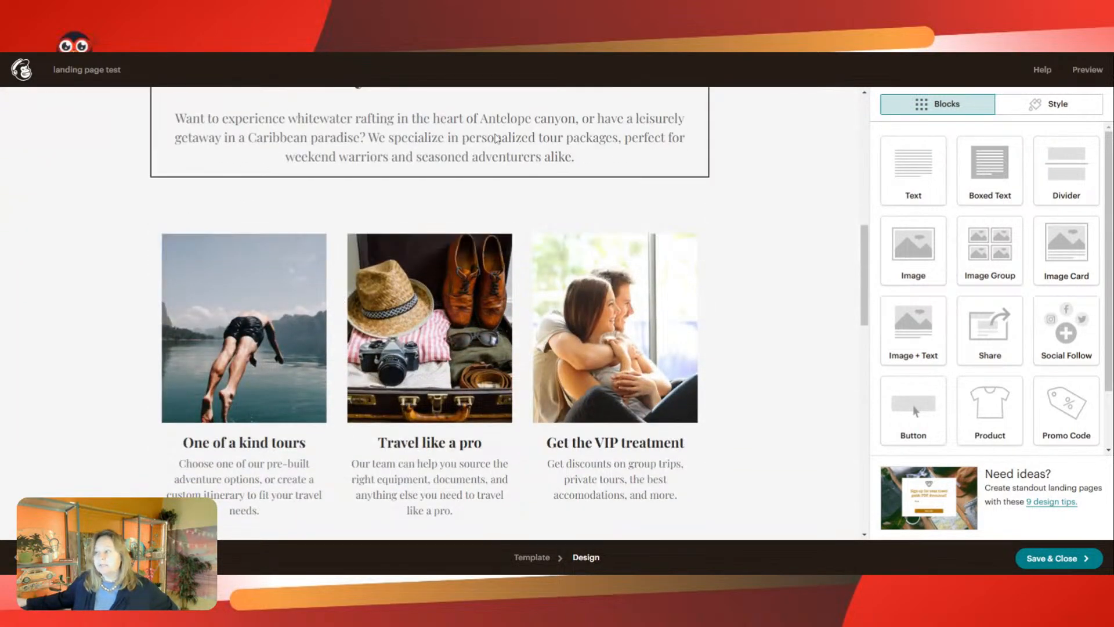
pyautogui.scroll(-2, 500, 176)
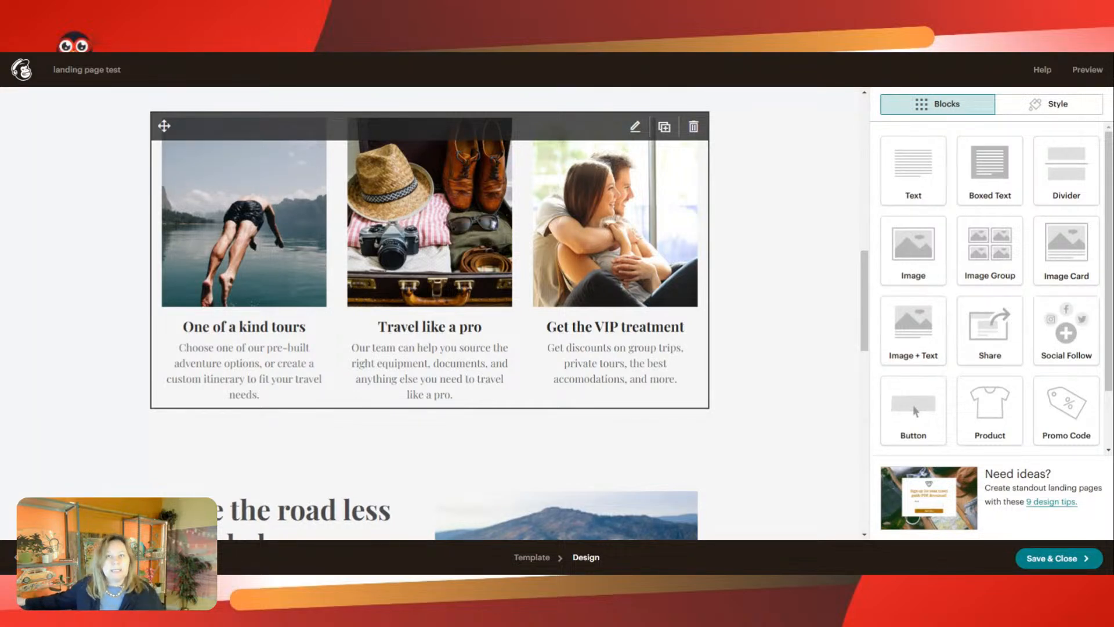
pyautogui.scroll(9, 513, 178)
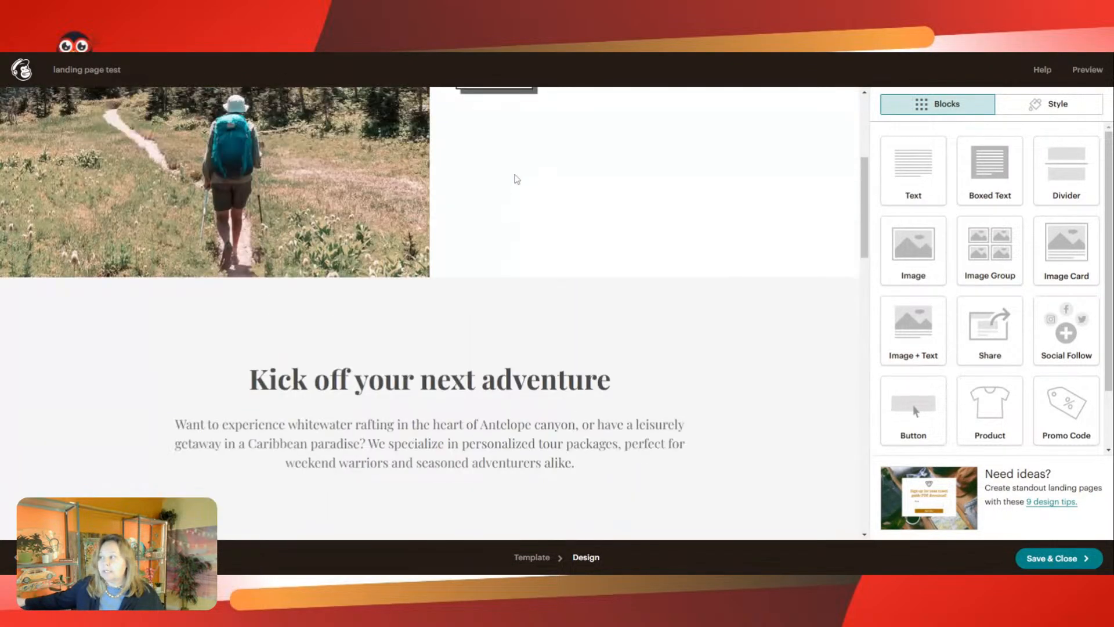
pyautogui.scroll(4, 515, 151)
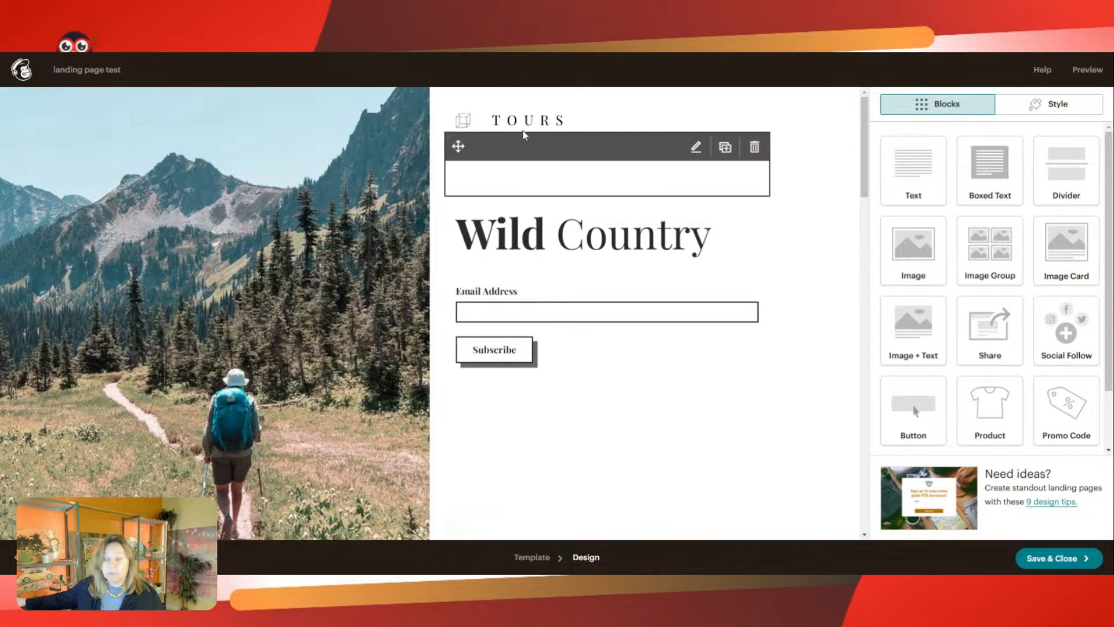
pyautogui.scroll(-10, 546, 200)
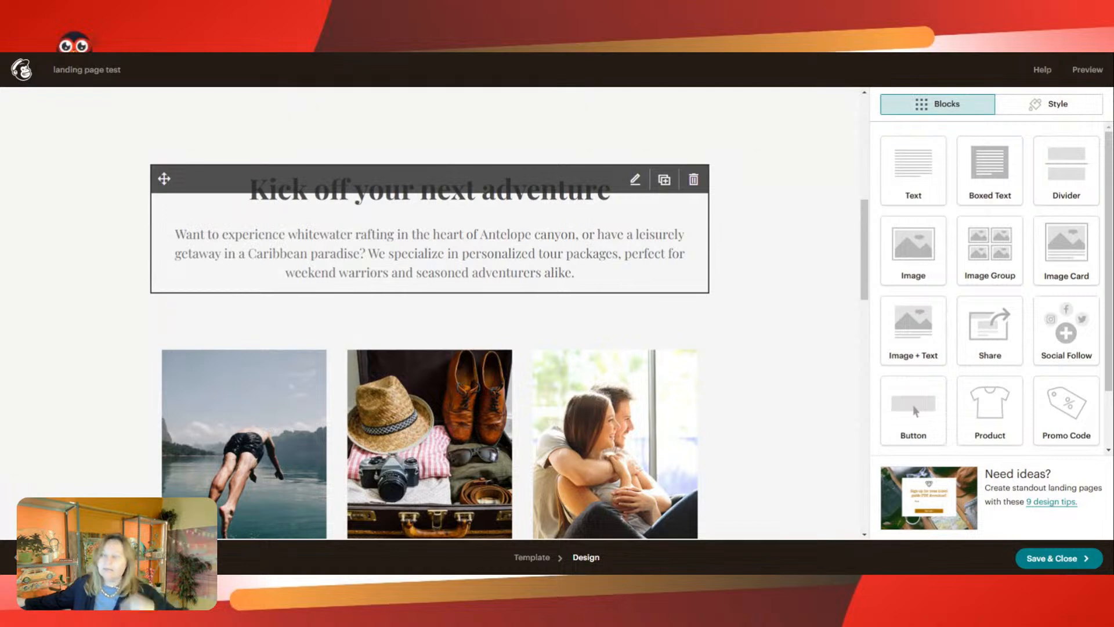
pyautogui.scroll(-10, 551, 201)
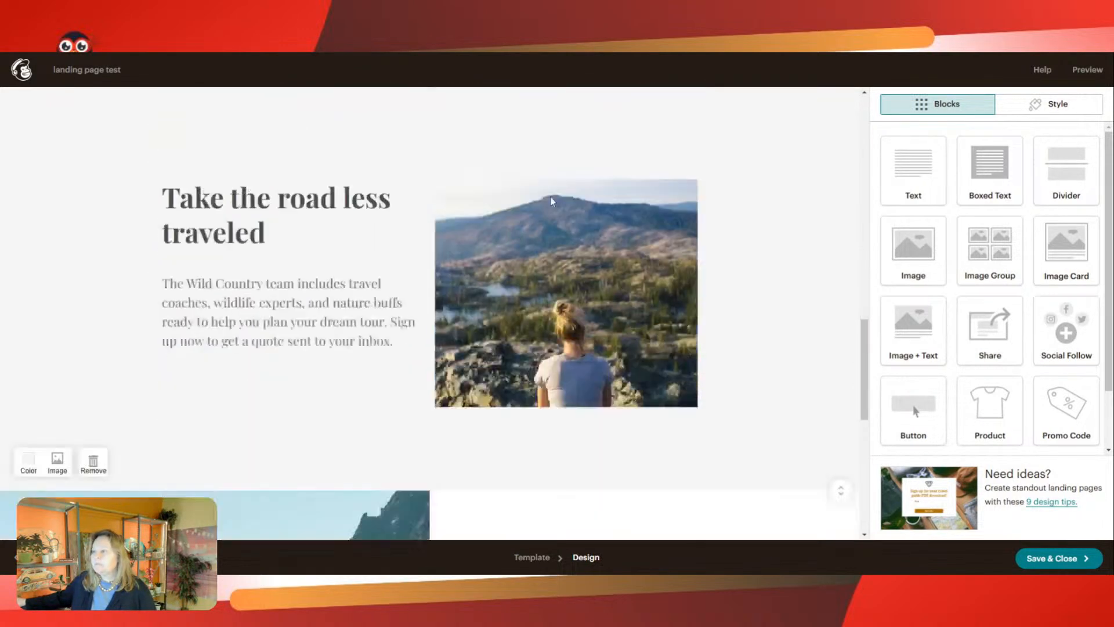
pyautogui.scroll(-1, 551, 201)
pyautogui.scroll(-2, 348, 290)
pyautogui.scroll(9, 350, 284)
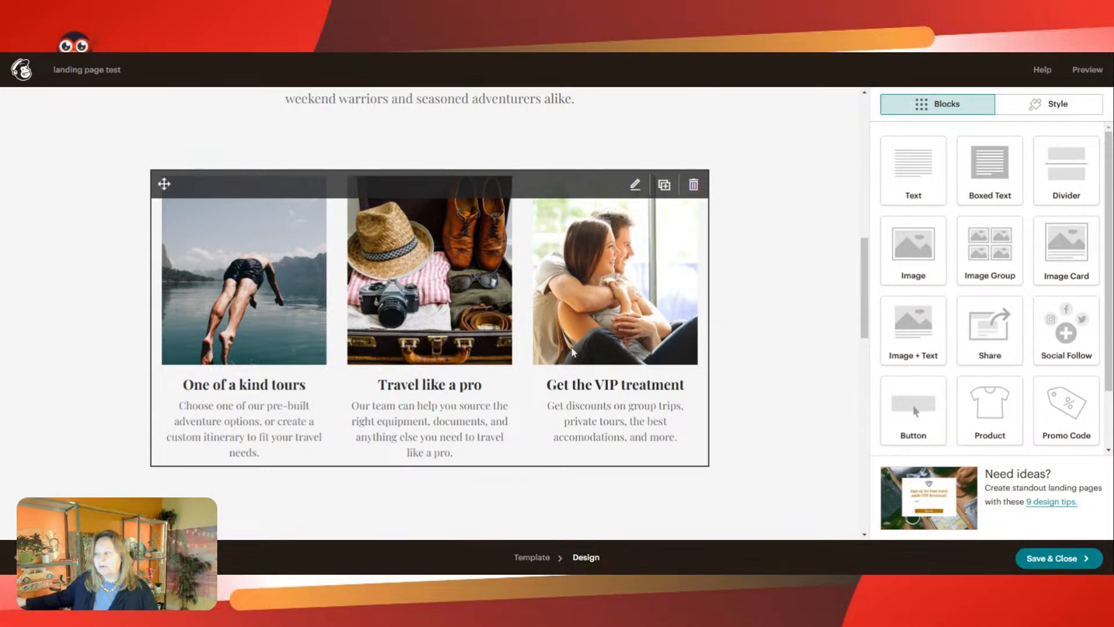
pyautogui.scroll(4, 584, 411)
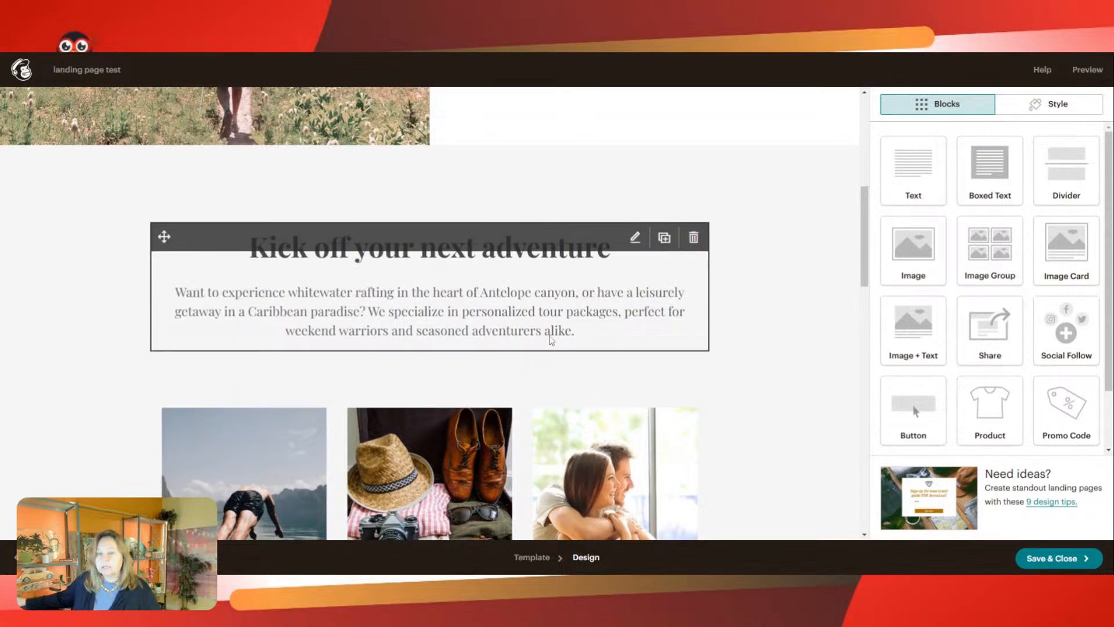
# Examine the template's remaining sections, from the "Kick off your next adventure" text and image cards down to the closing "Get A Quote" section
pyautogui.scroll(-3, 533, 311)
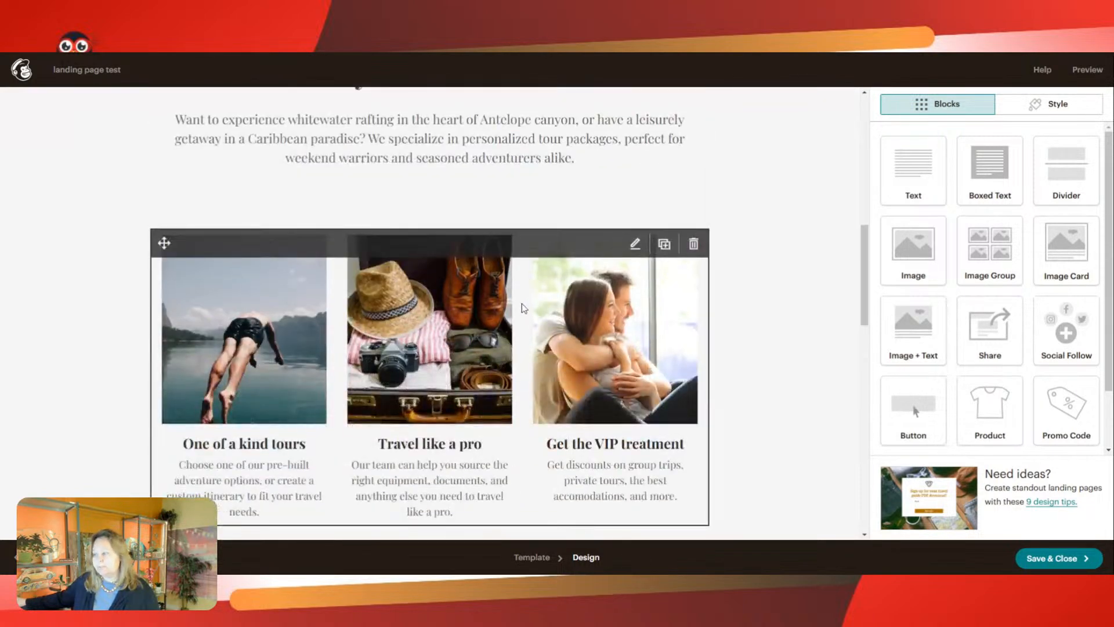
pyautogui.scroll(10, 520, 308)
pyautogui.scroll(-5, 518, 282)
pyautogui.scroll(-12, 518, 282)
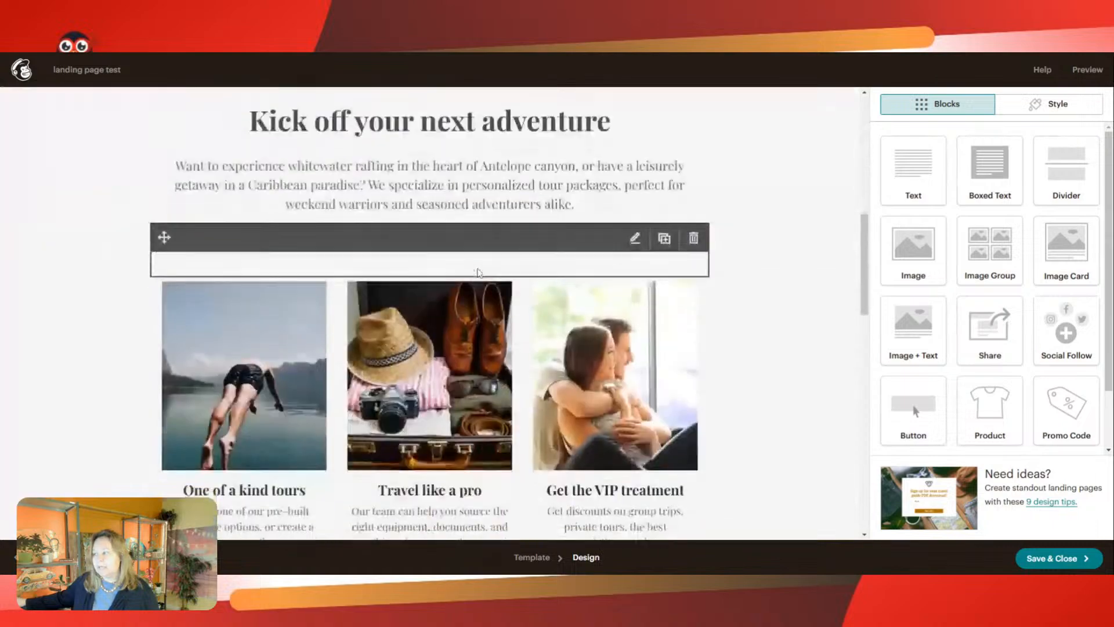
pyautogui.scroll(-1, 485, 268)
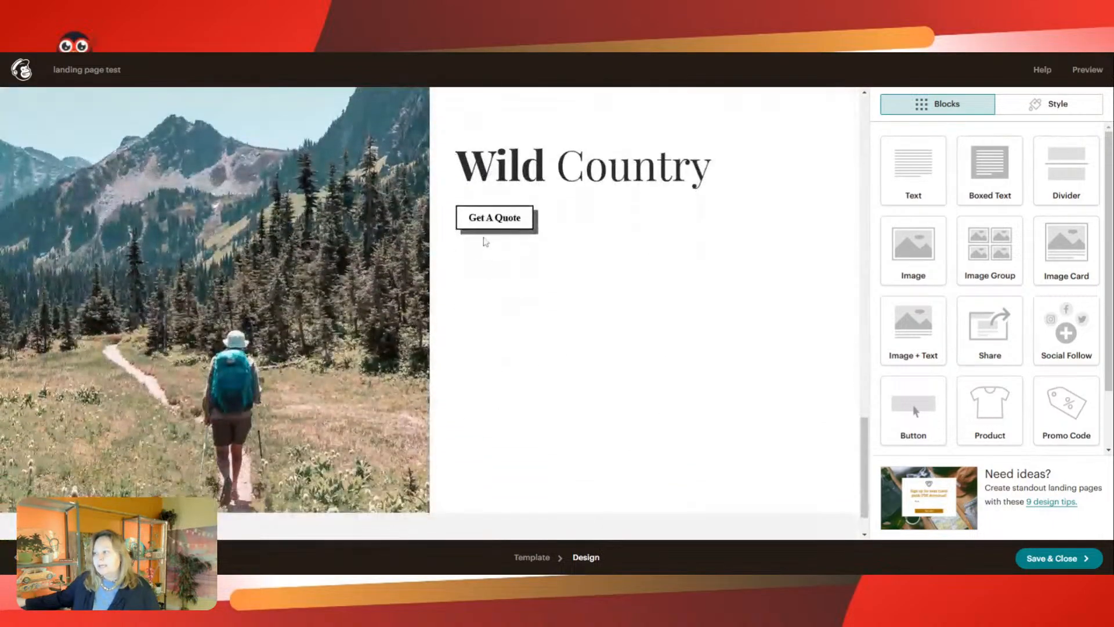
pyautogui.scroll(-15, 509, 303)
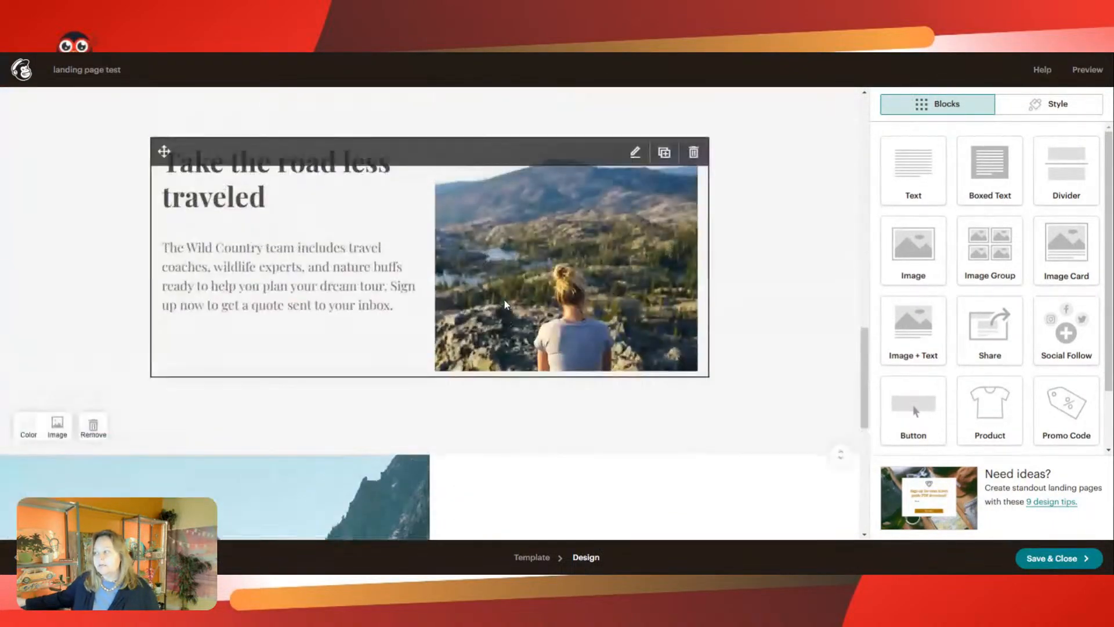
pyautogui.scroll(12, 505, 303)
pyautogui.scroll(6, 504, 302)
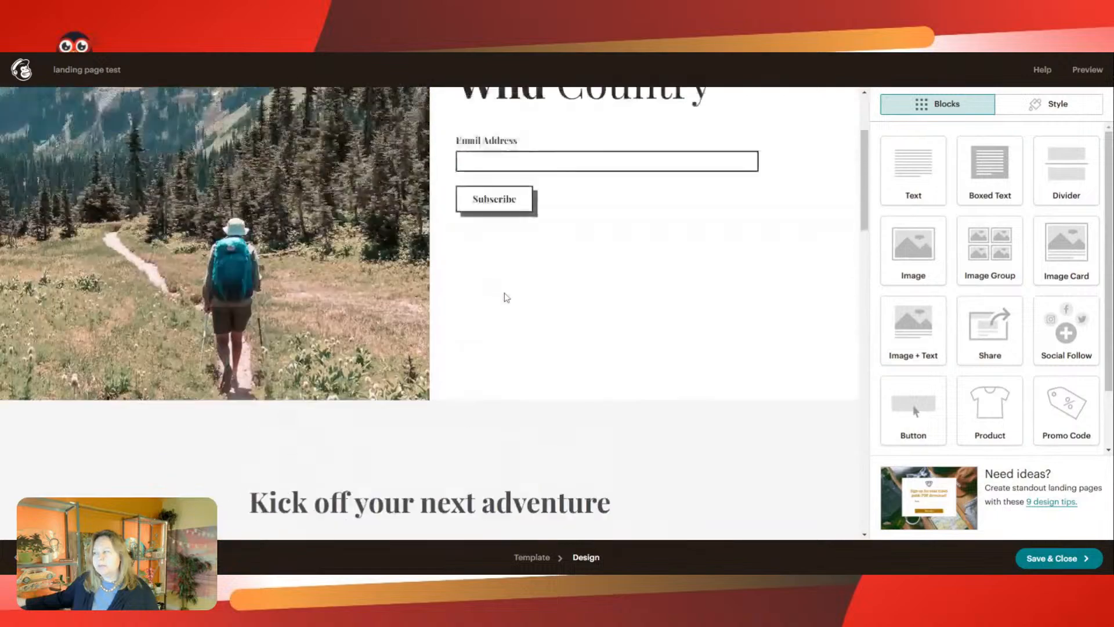
pyautogui.scroll(-20, 506, 302)
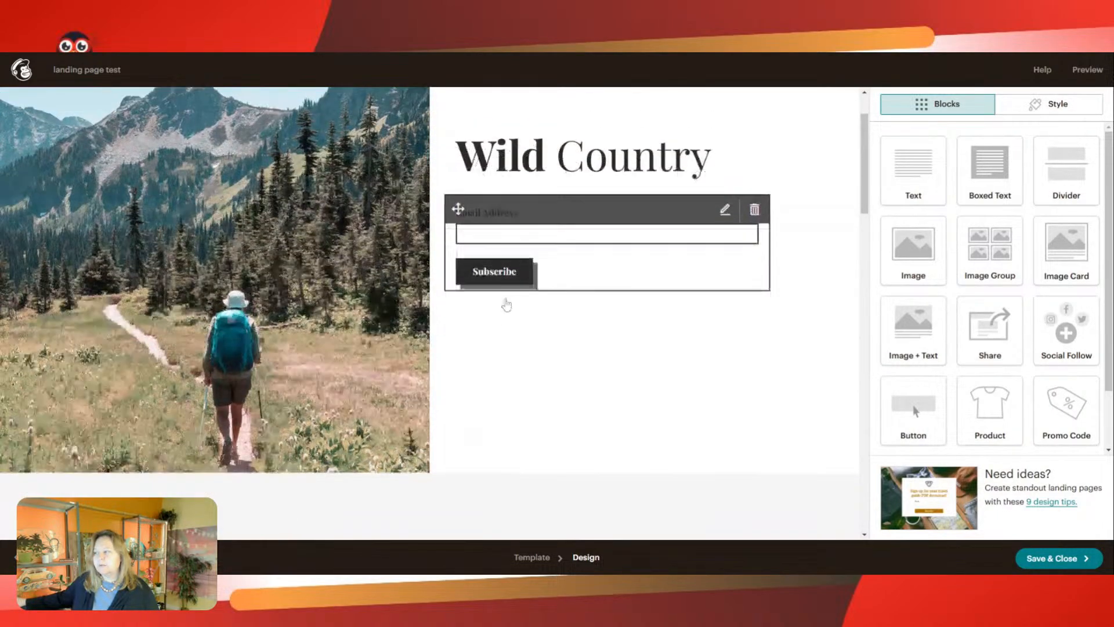
pyautogui.scroll(-3, 505, 303)
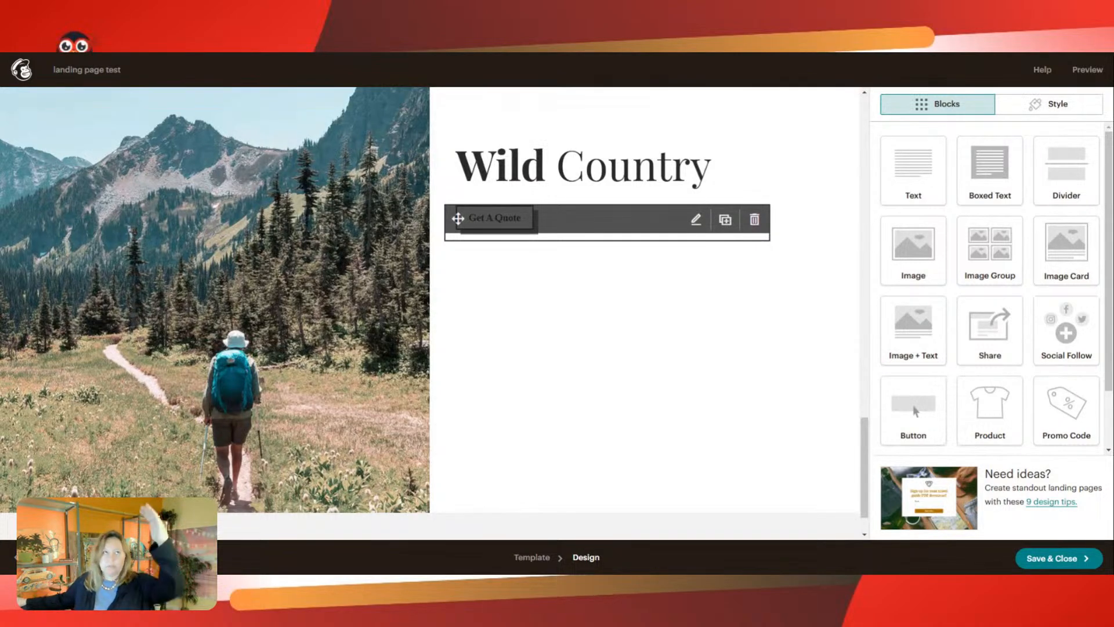
# Add a Social Follow block with the default links beneath the closing "Get A Quote" button, then save and close the page design
pyautogui.scroll(-1, 487, 237)
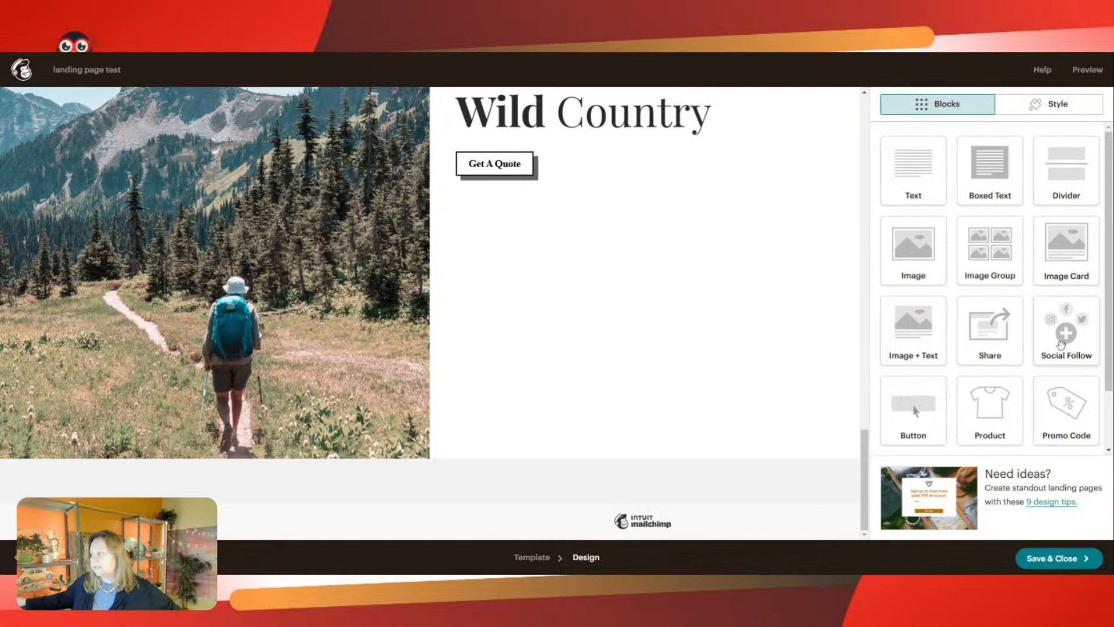
pyautogui.moveTo(1060, 344); pyautogui.dragTo(527, 187)
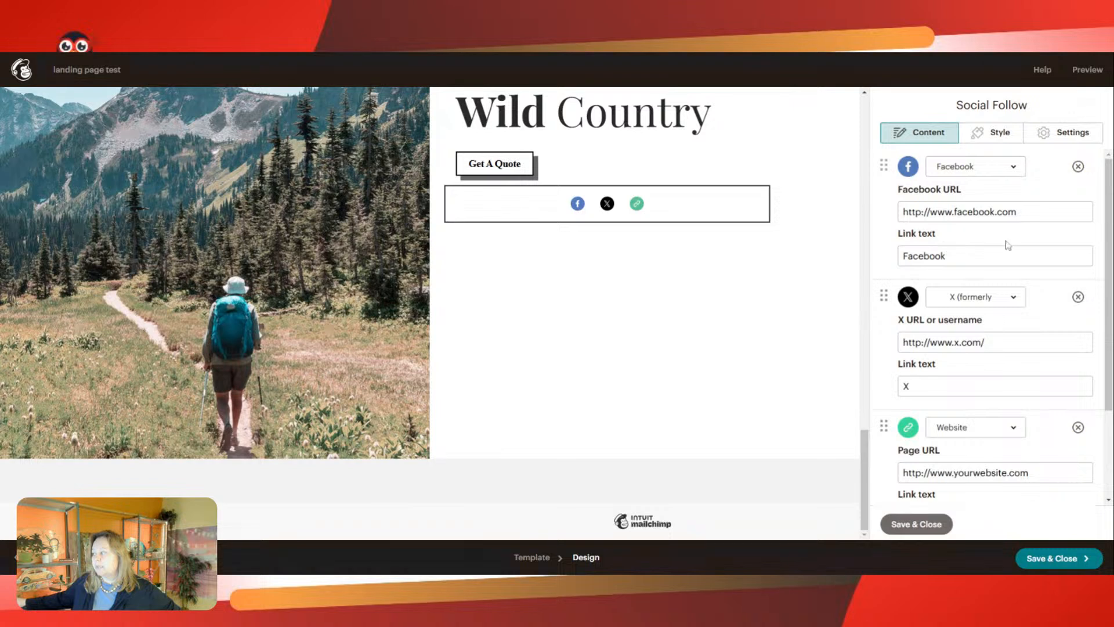
pyautogui.click(929, 525)
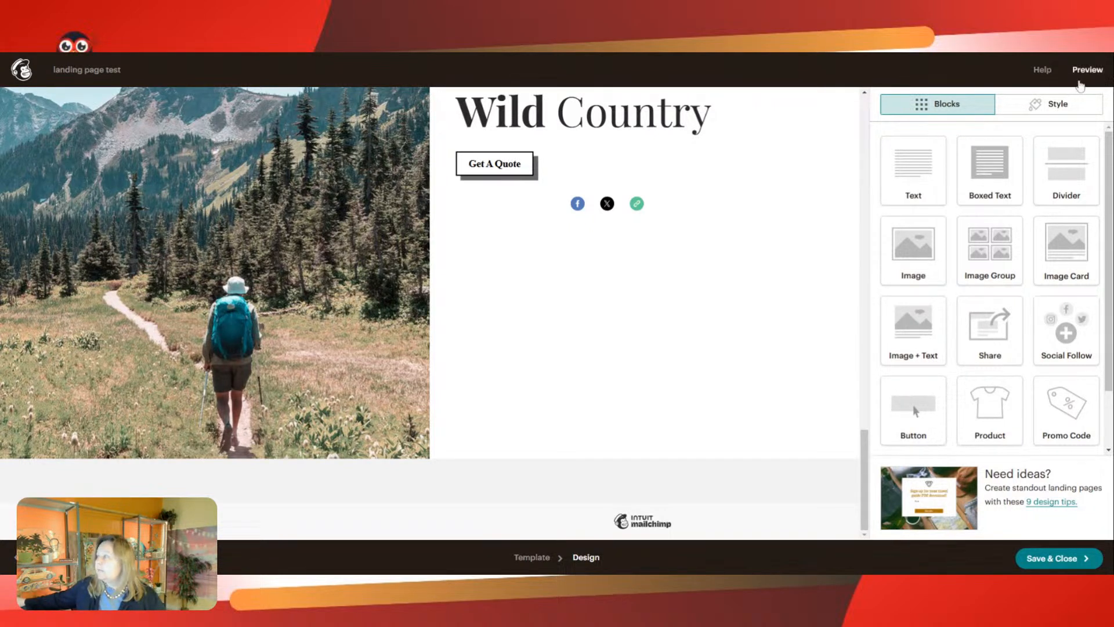
pyautogui.click(1072, 563)
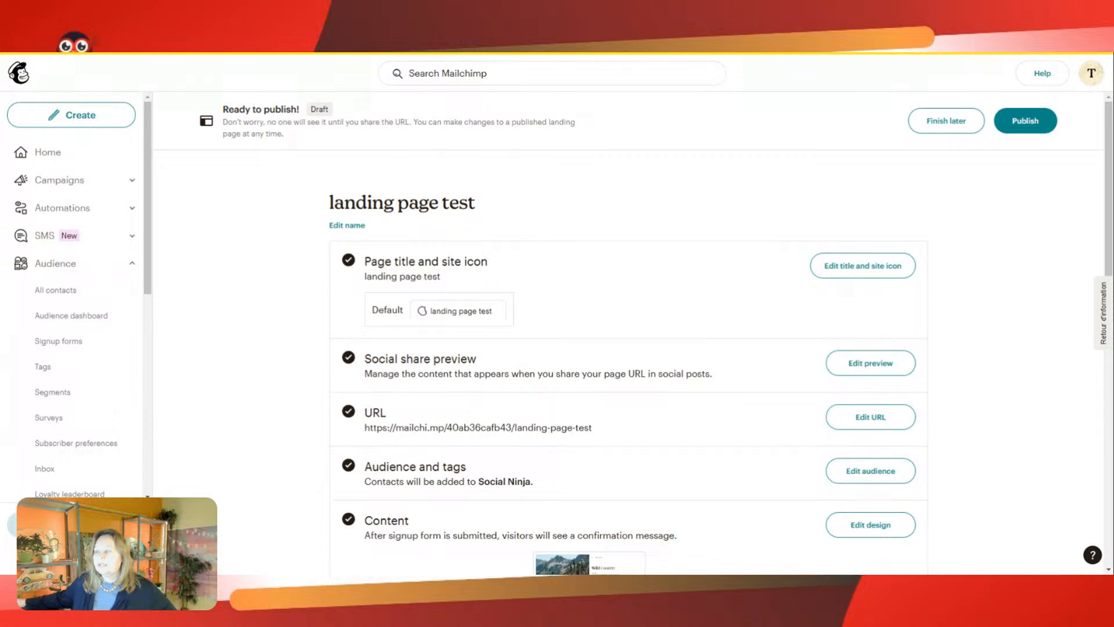
# Review the landing page's pre-publish checklist, covering title, social share preview, URL, audience, content, and the settings and tracking section
pyautogui.scroll(-6, 394, 203)
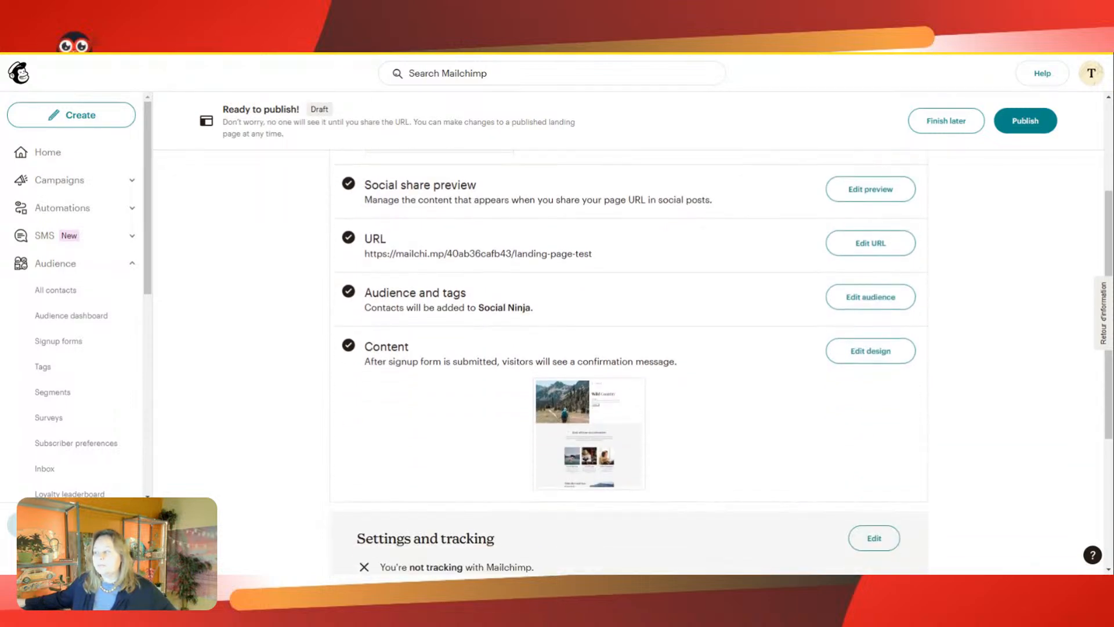
pyautogui.scroll(-1, 381, 218)
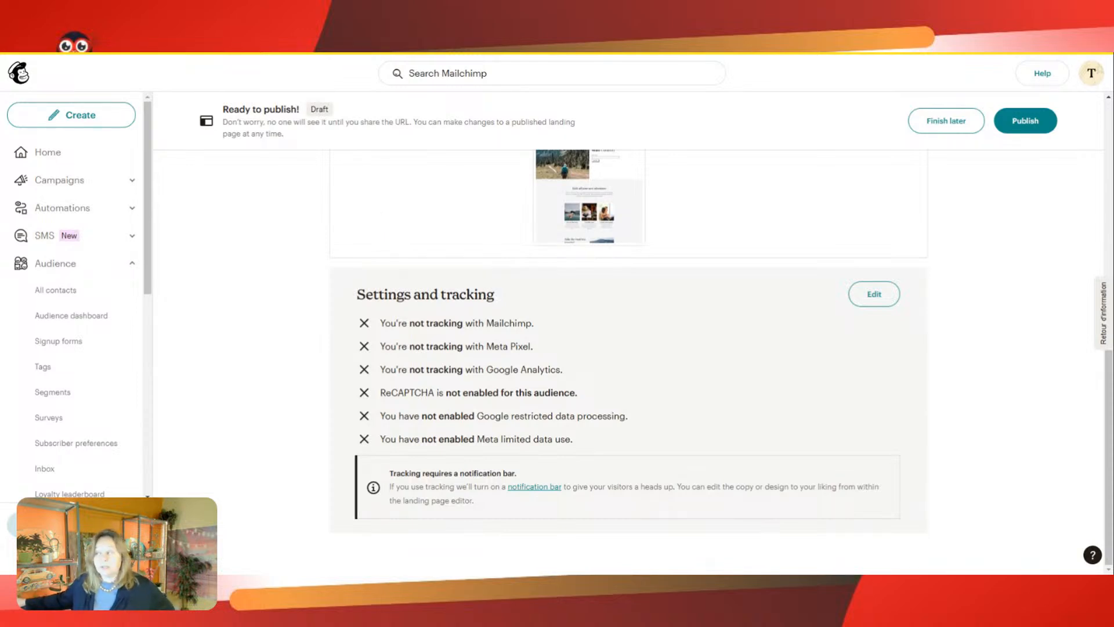
pyautogui.scroll(8, 628, 360)
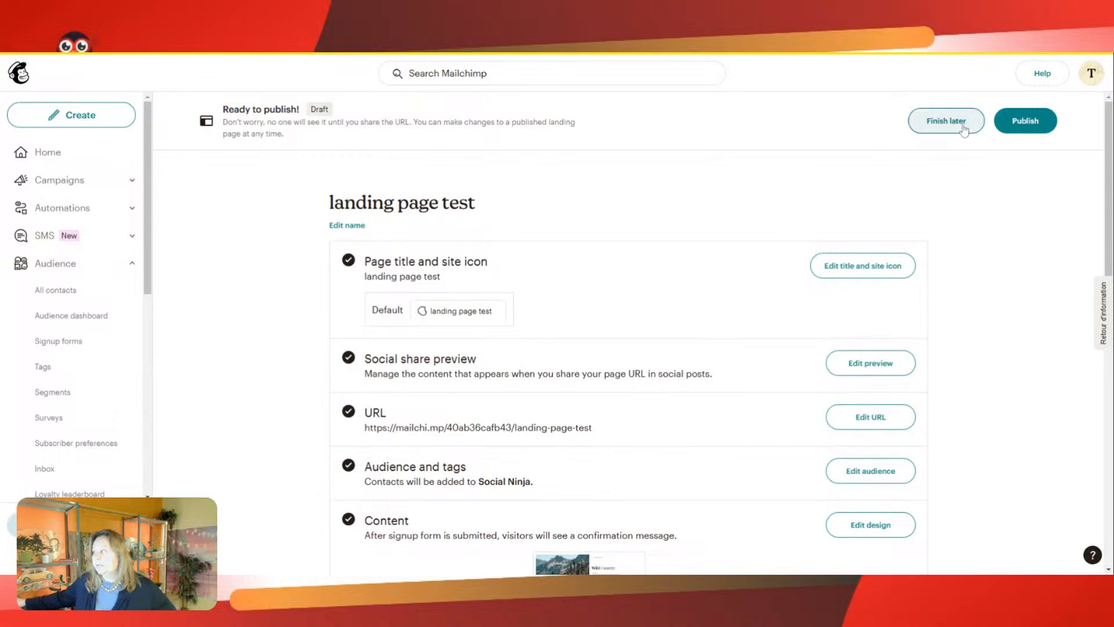
pyautogui.scroll(-4, 461, 282)
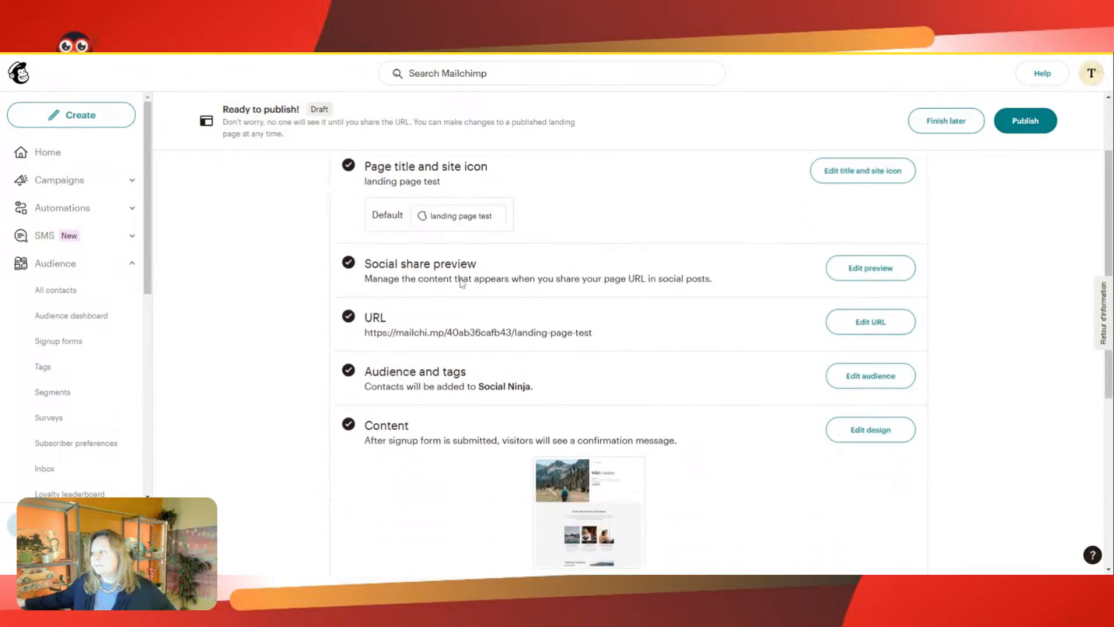
pyautogui.scroll(2, 462, 282)
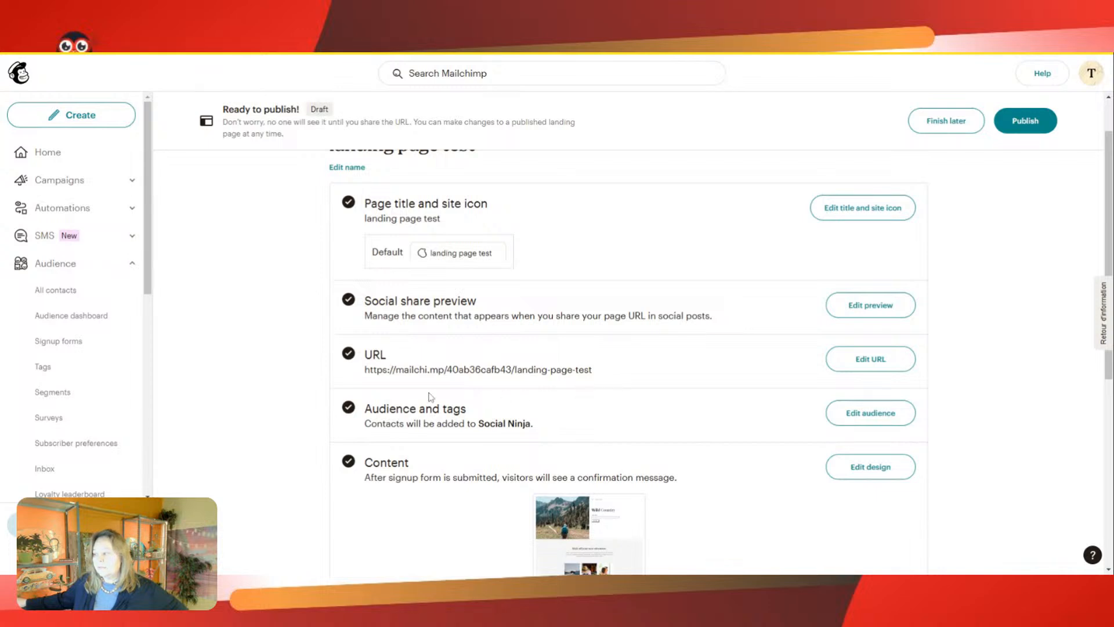
pyautogui.scroll(-4, 415, 398)
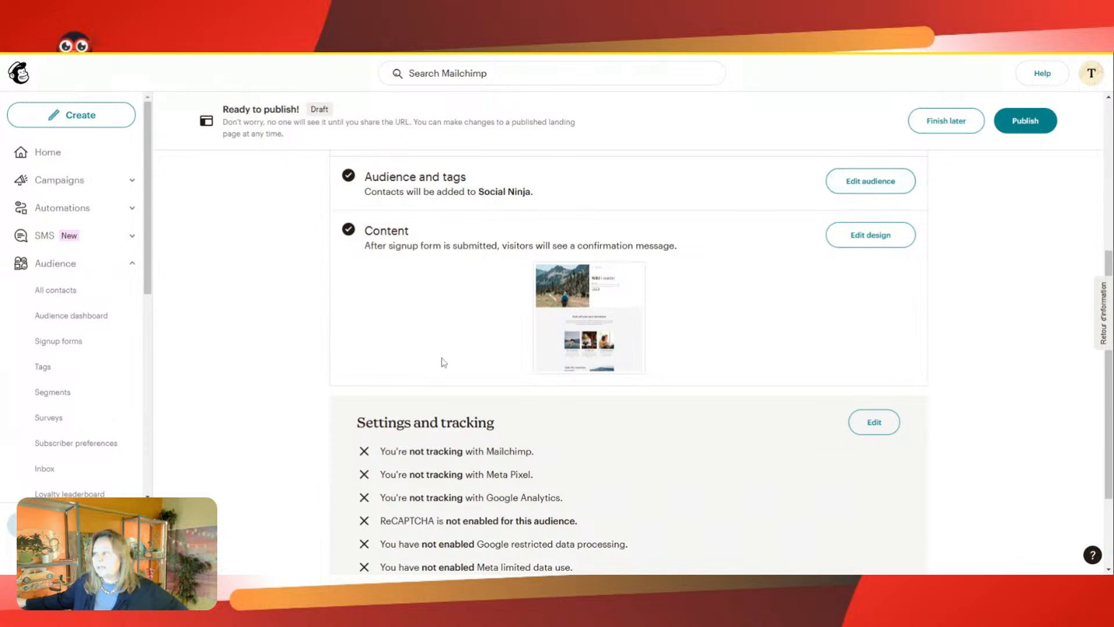
pyautogui.scroll(-1, 356, 325)
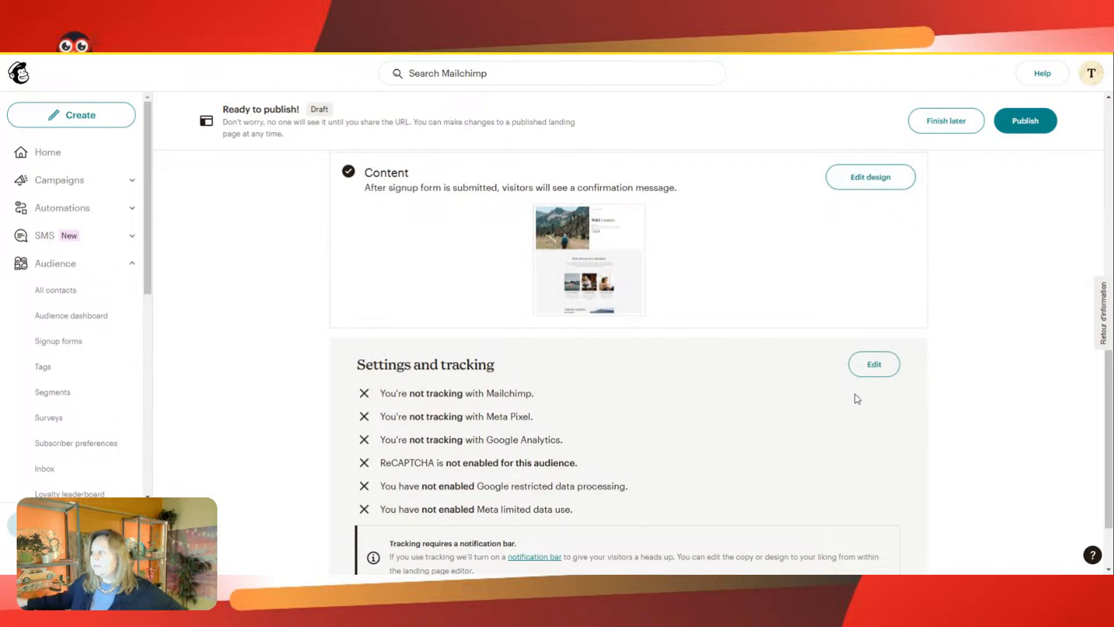
pyautogui.scroll(5, 867, 377)
pyautogui.scroll(2, 866, 383)
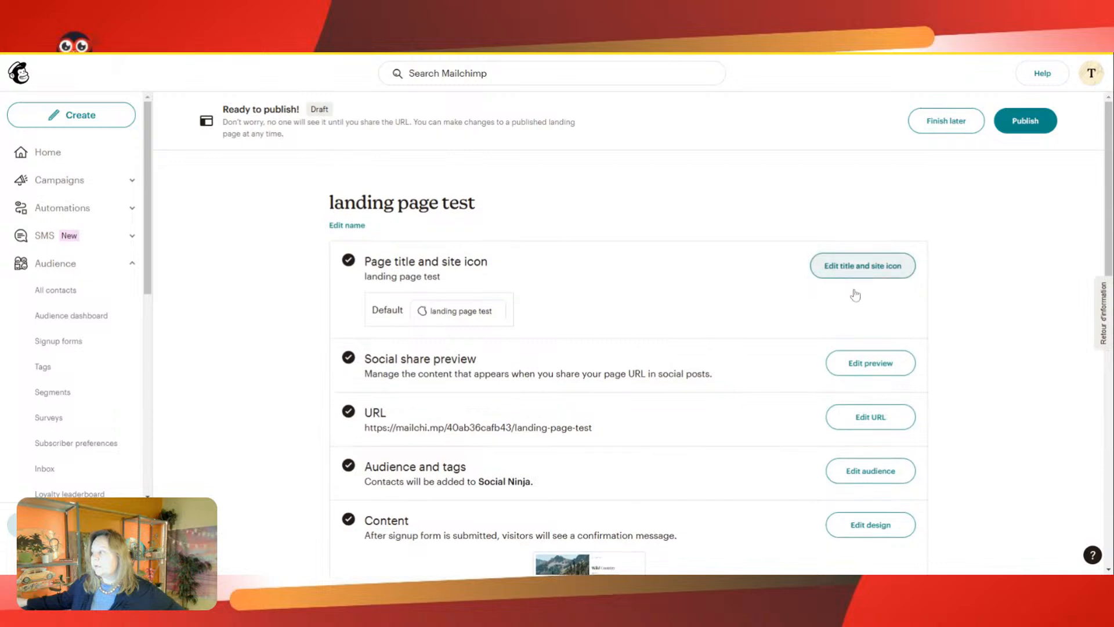
pyautogui.scroll(-9, 864, 551)
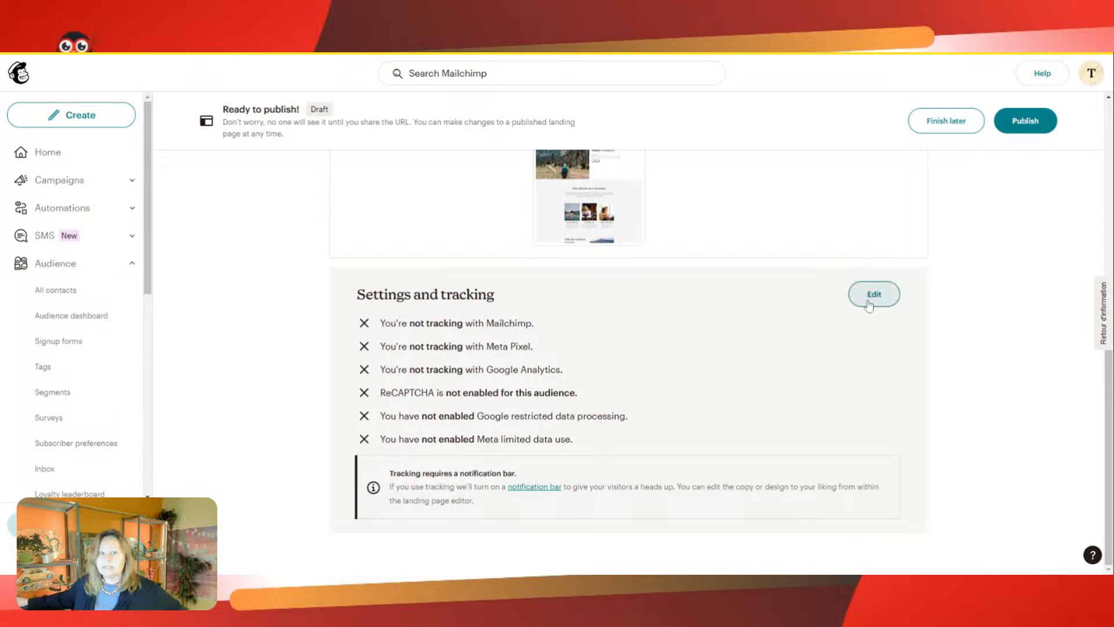
pyautogui.scroll(10, 846, 393)
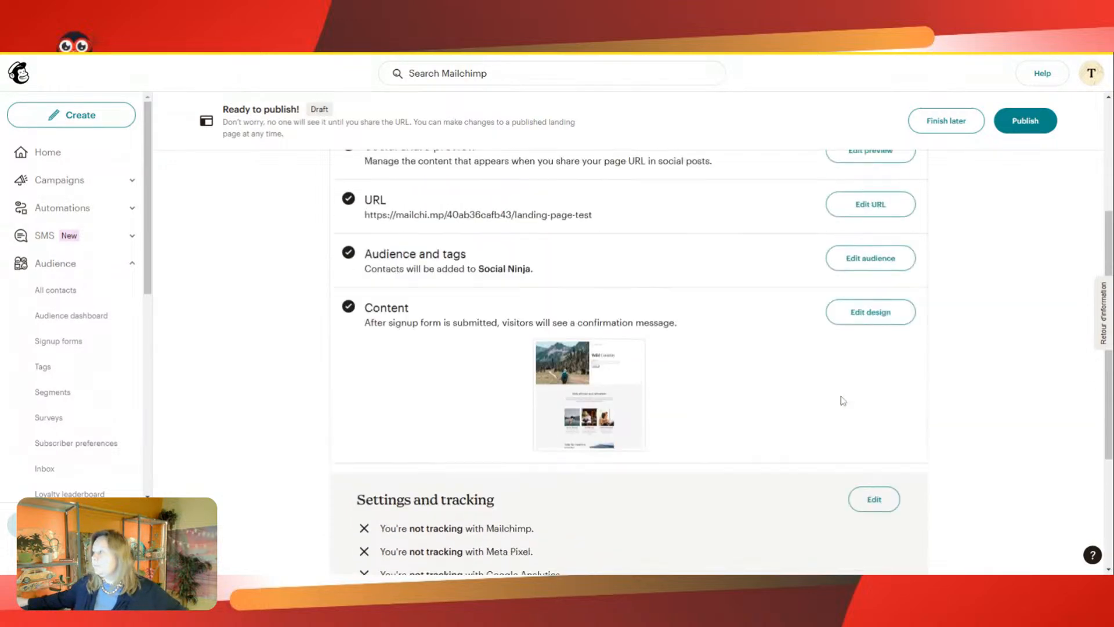
# Publish the "landing page test" page and open its live version
pyautogui.click(1025, 123)
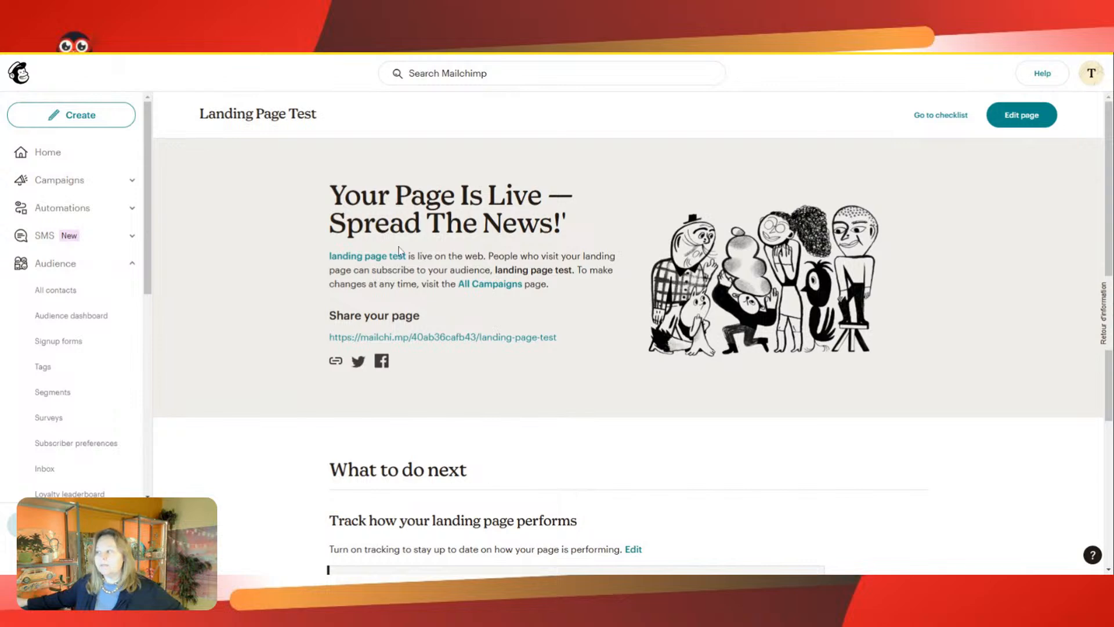
pyautogui.scroll(-3, 414, 347)
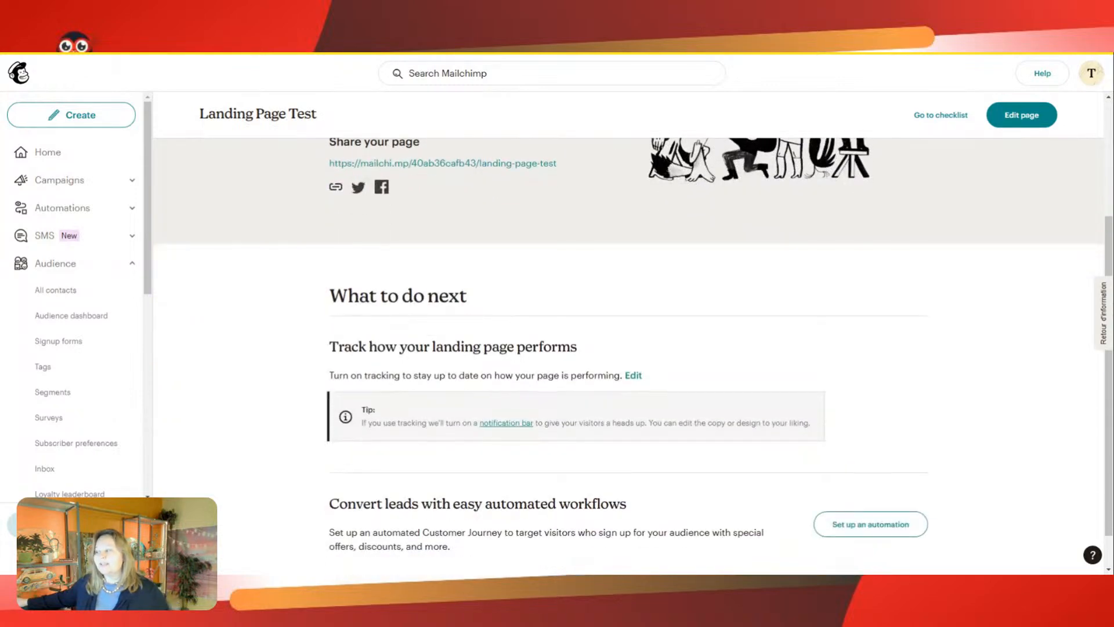
pyautogui.scroll(2, 435, 319)
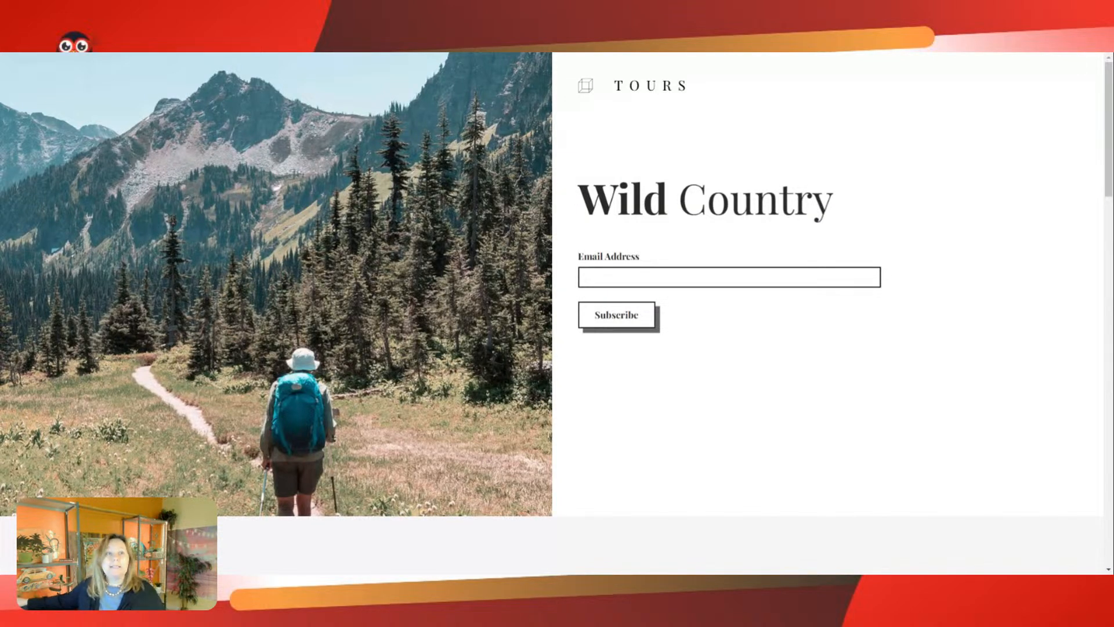
# Check the published page from the email signup form down to the social icons under the closing "Get A Quote" button
pyautogui.scroll(-3, 572, 194)
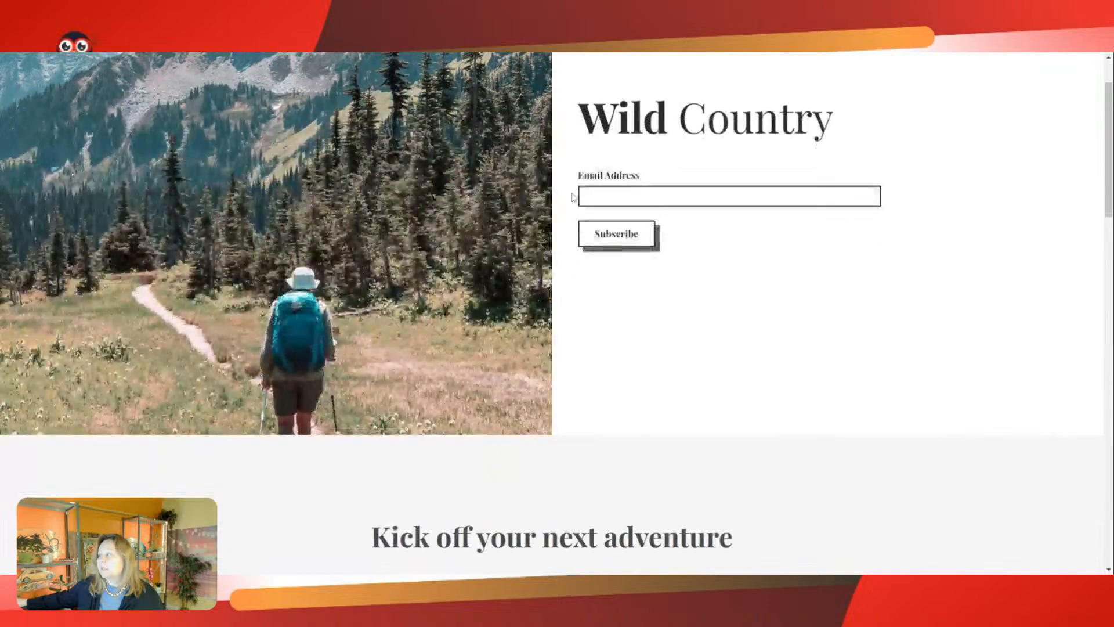
pyautogui.scroll(2, 609, 213)
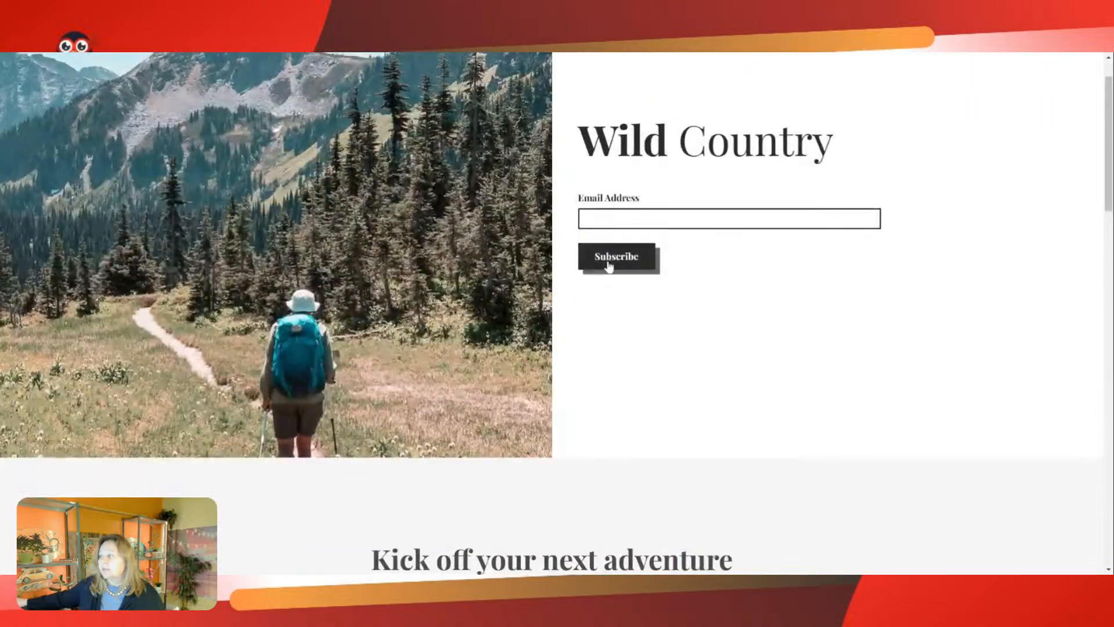
pyautogui.scroll(-6, 607, 262)
pyautogui.scroll(-15, 557, 271)
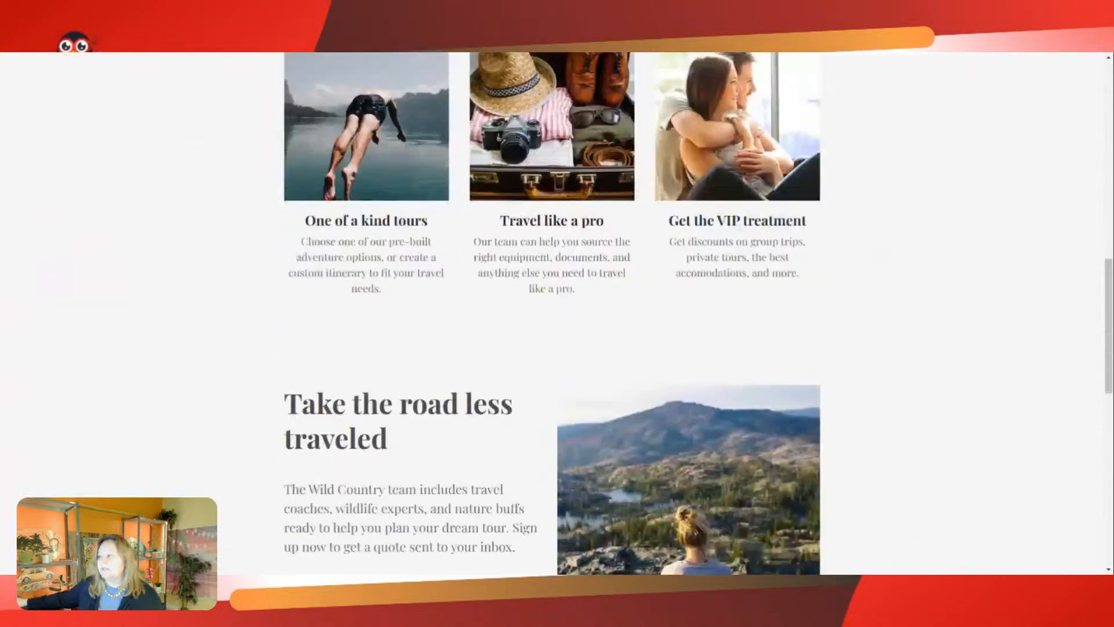
pyautogui.scroll(-1, 558, 271)
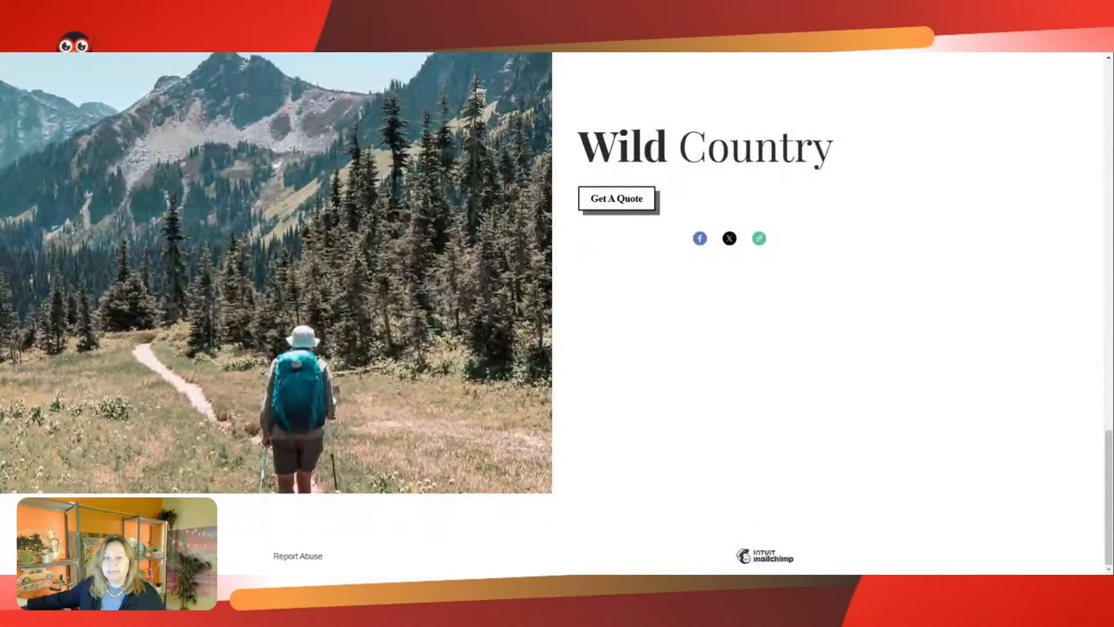
pyautogui.scroll(12, 558, 271)
pyautogui.scroll(10, 555, 290)
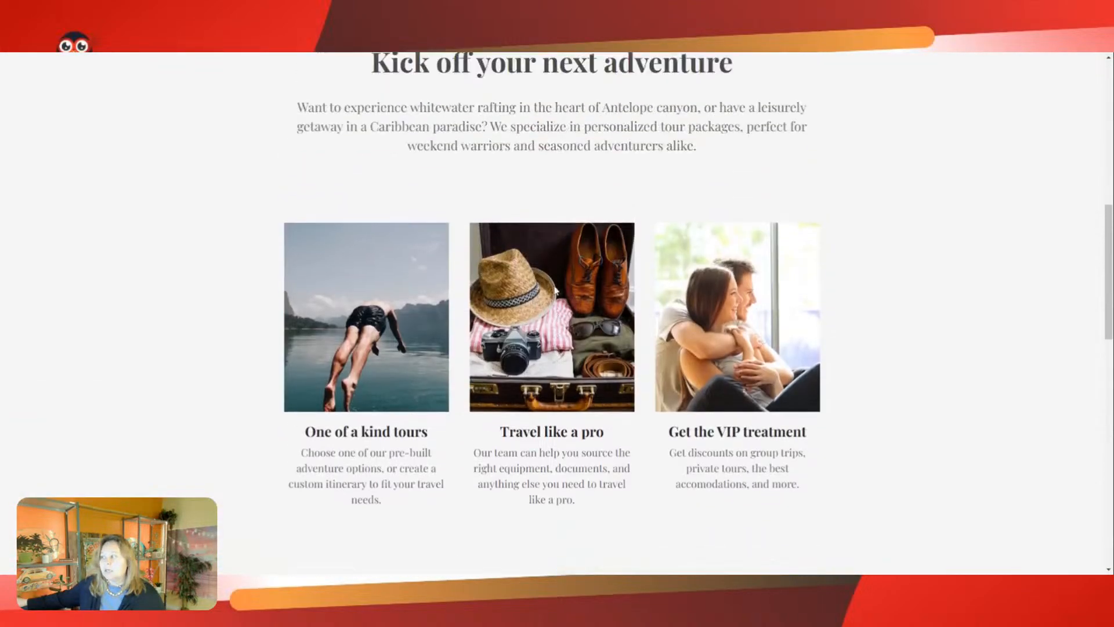